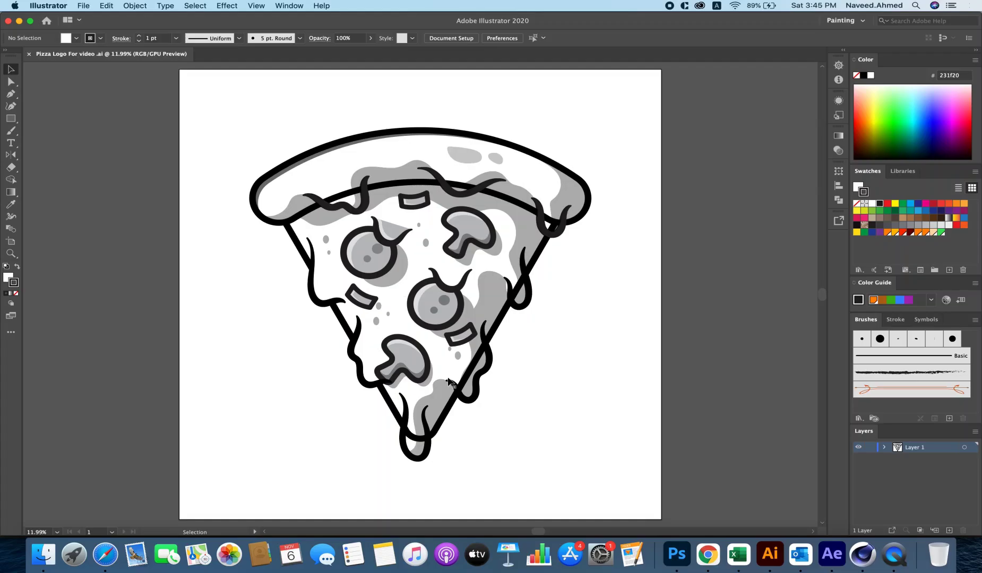
Step: Ungroup the pizza artwork into separate pieces
left_click(410, 331)
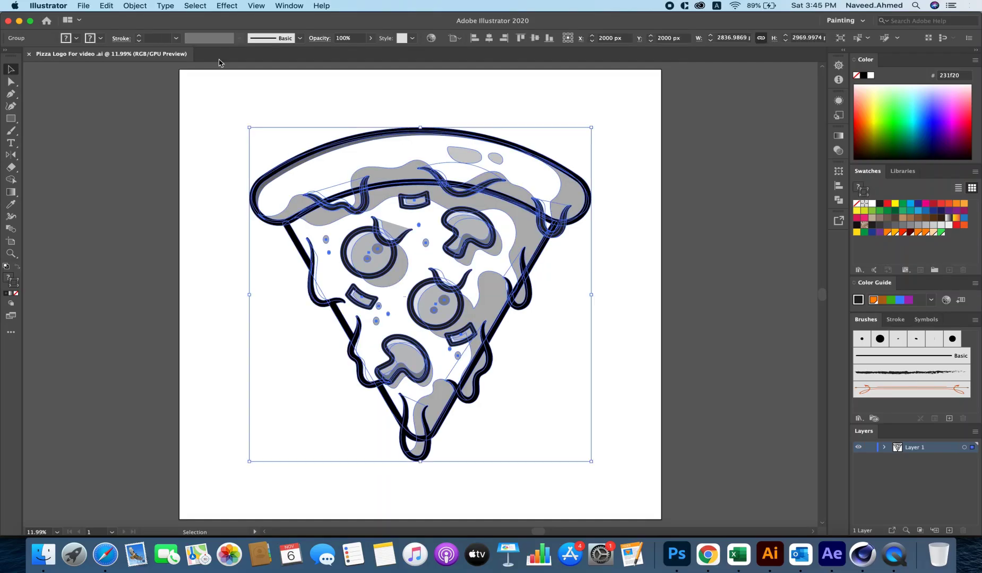
right_click(428, 378)
left_click(424, 405)
left_click(764, 417)
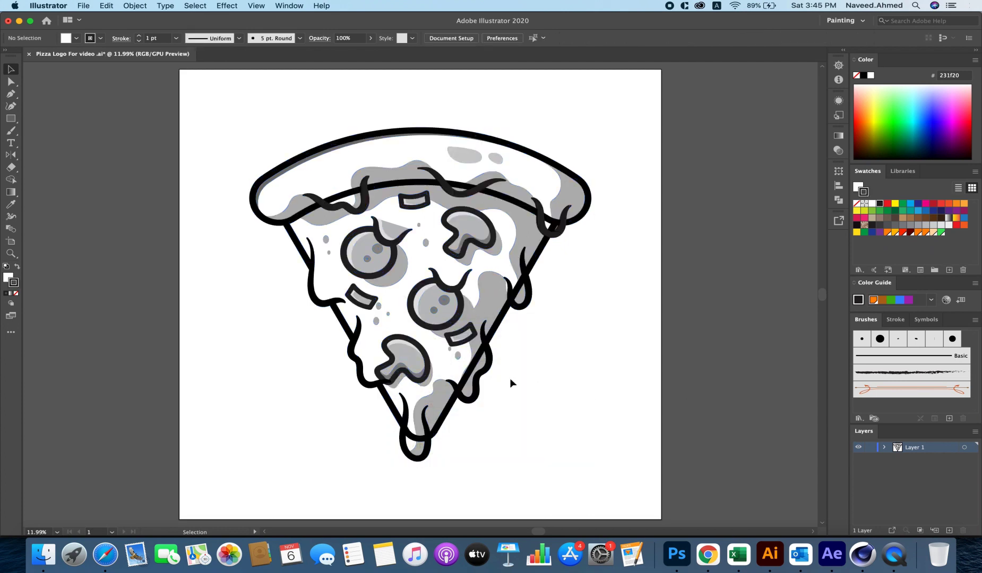
Step: Fill the triangular cheese slice orange with no outline
left_click(449, 361)
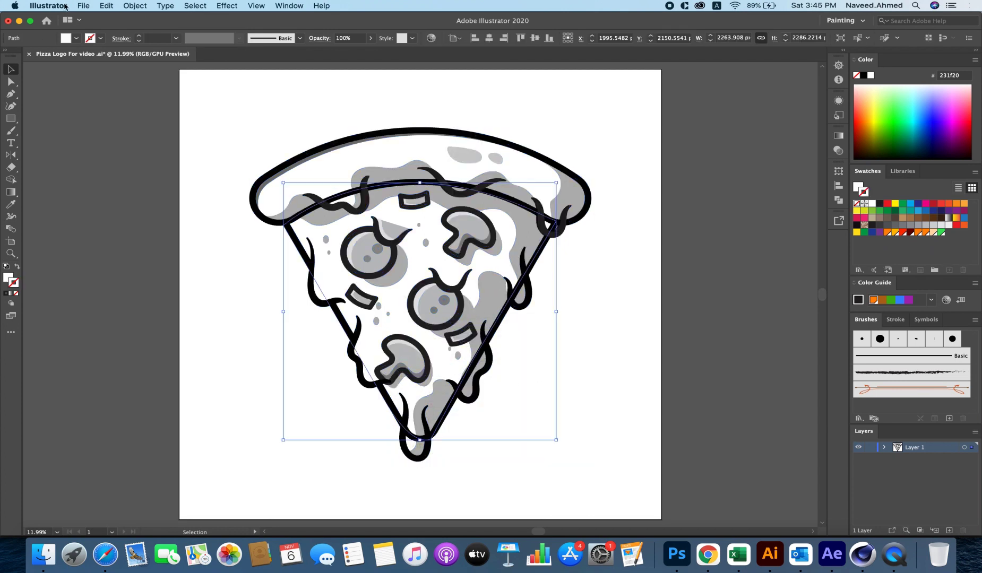
left_click(101, 38)
left_click(75, 85)
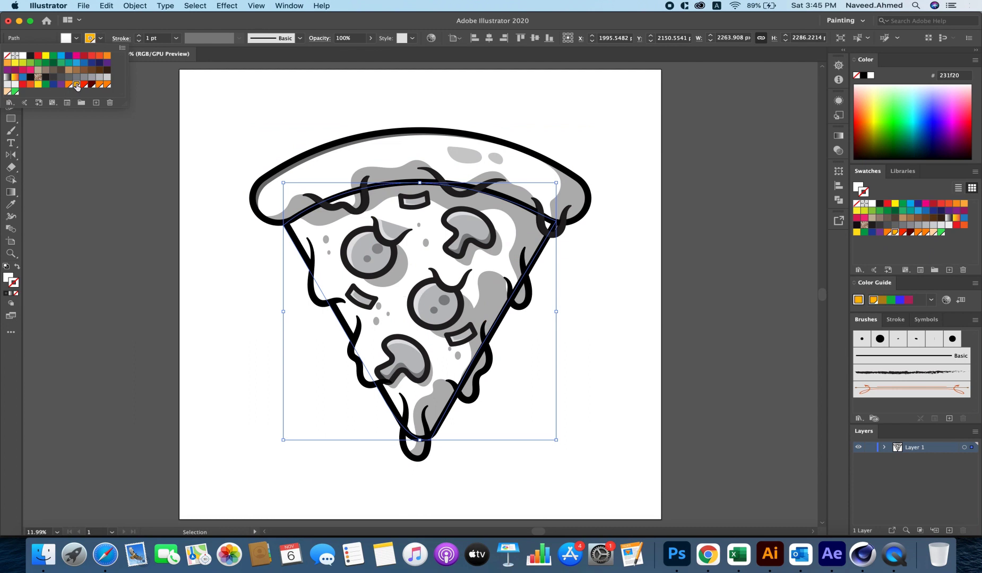
left_click(12, 278)
left_click(18, 268)
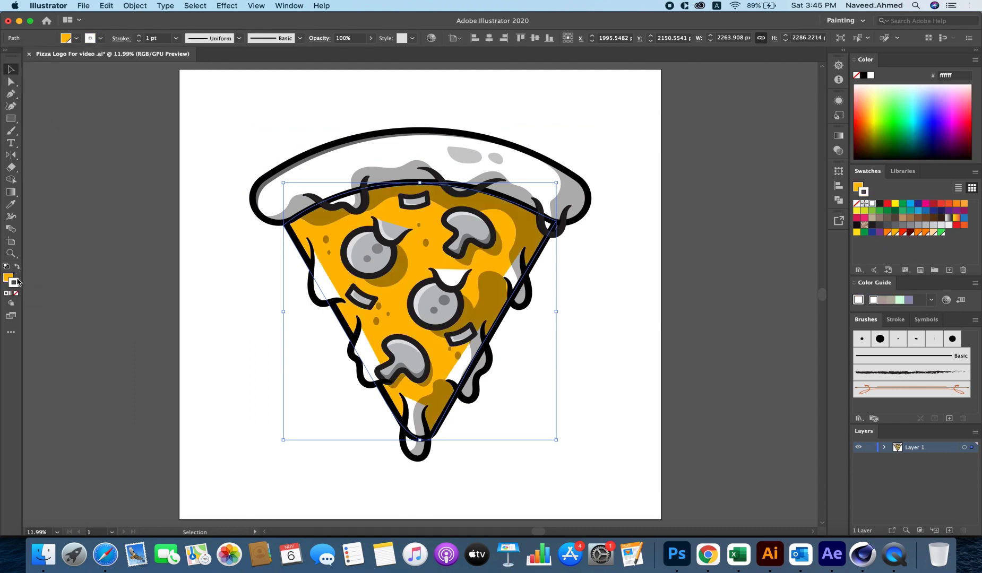
left_click(16, 293)
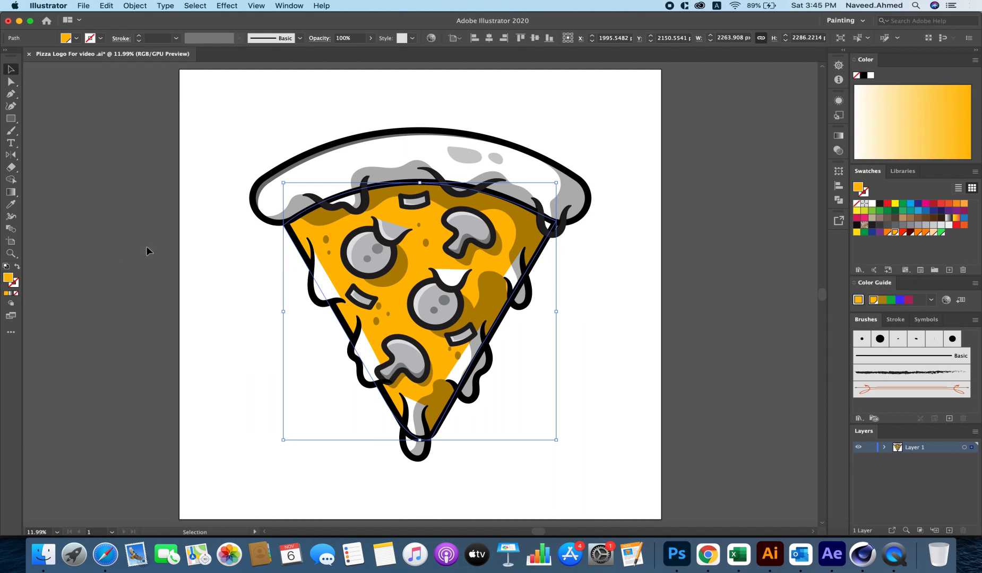
Step: Fill the white crust shape orange
left_click(303, 178)
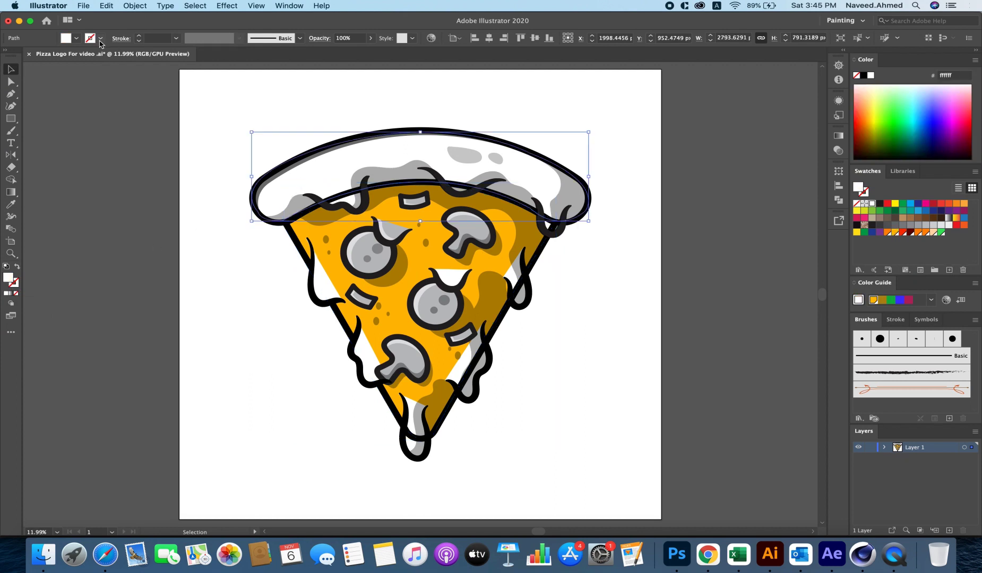
left_click(76, 38)
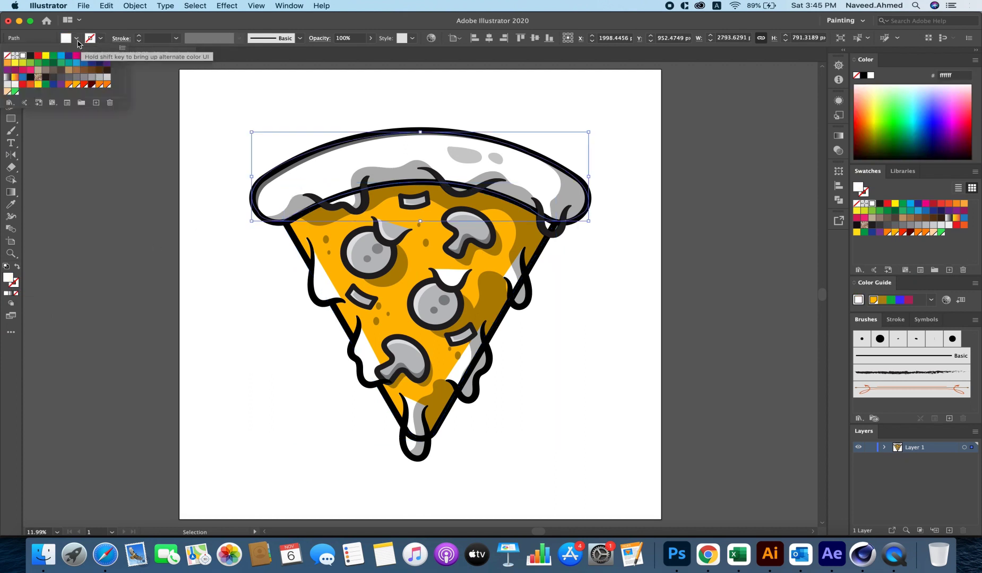
left_click(68, 85)
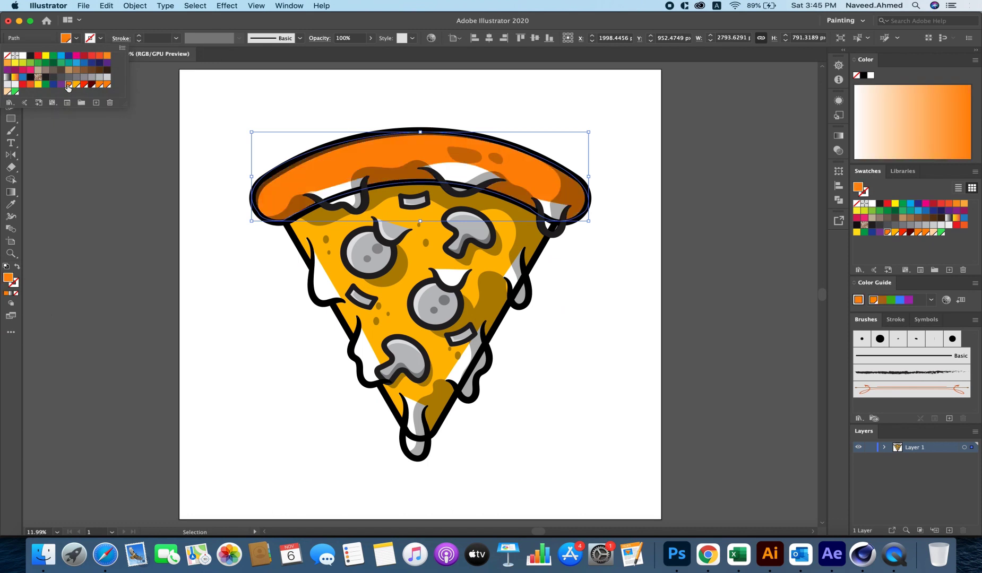
left_click(190, 219)
left_click(234, 205)
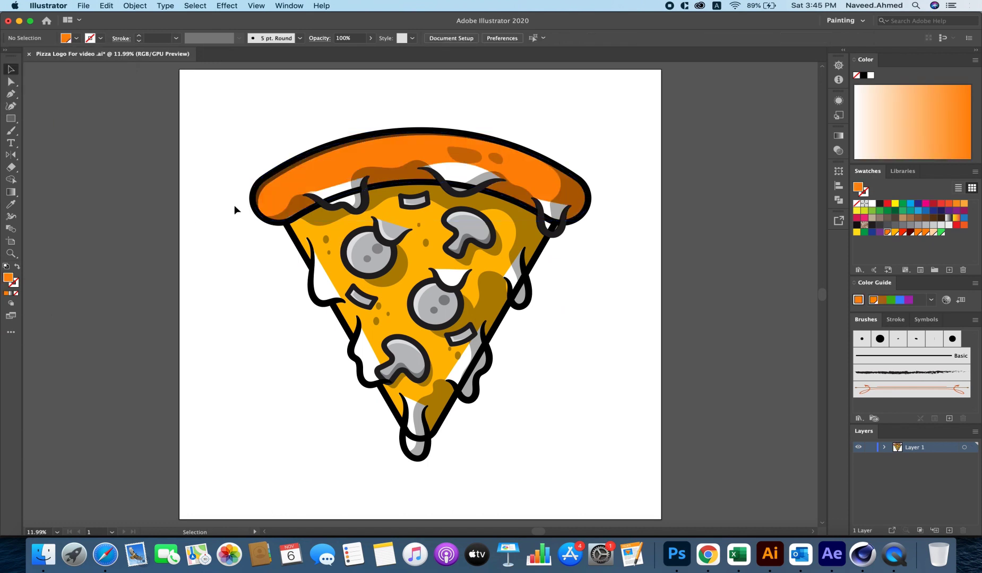
left_click(299, 206)
Step: Colour the shadow shapes along the crust dark red
left_click(332, 218, "shift")
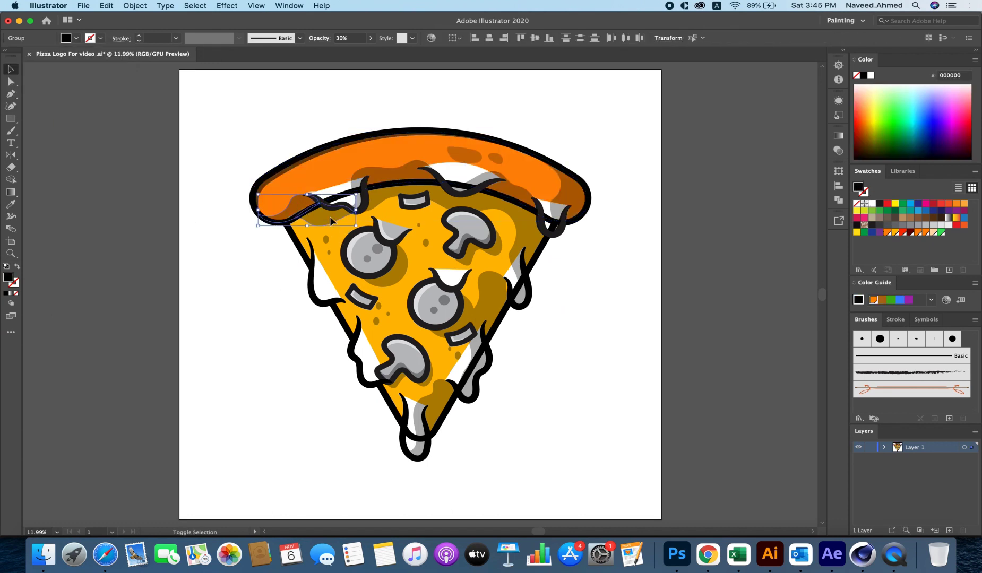
left_click(410, 182, "shift")
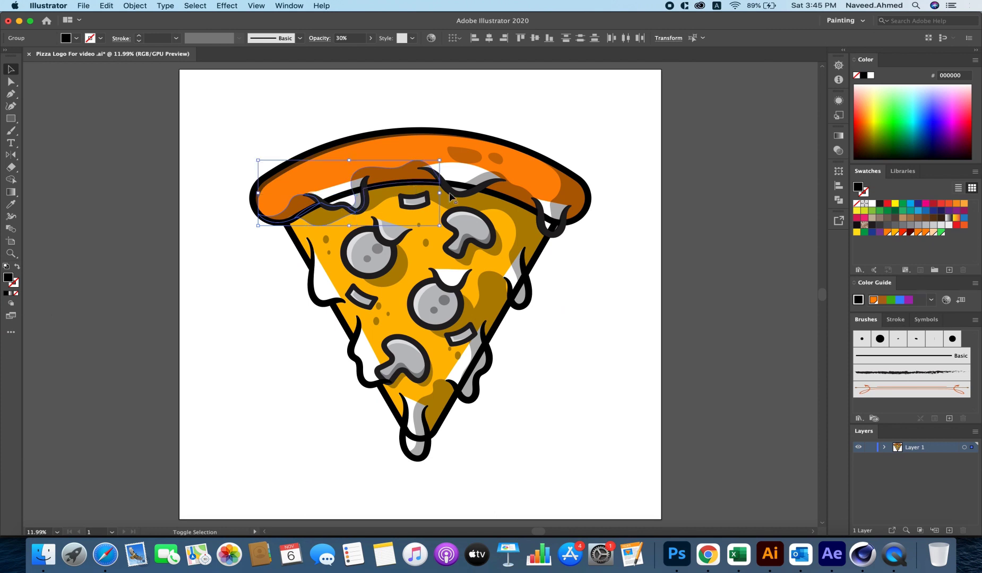
left_click(483, 199, "shift")
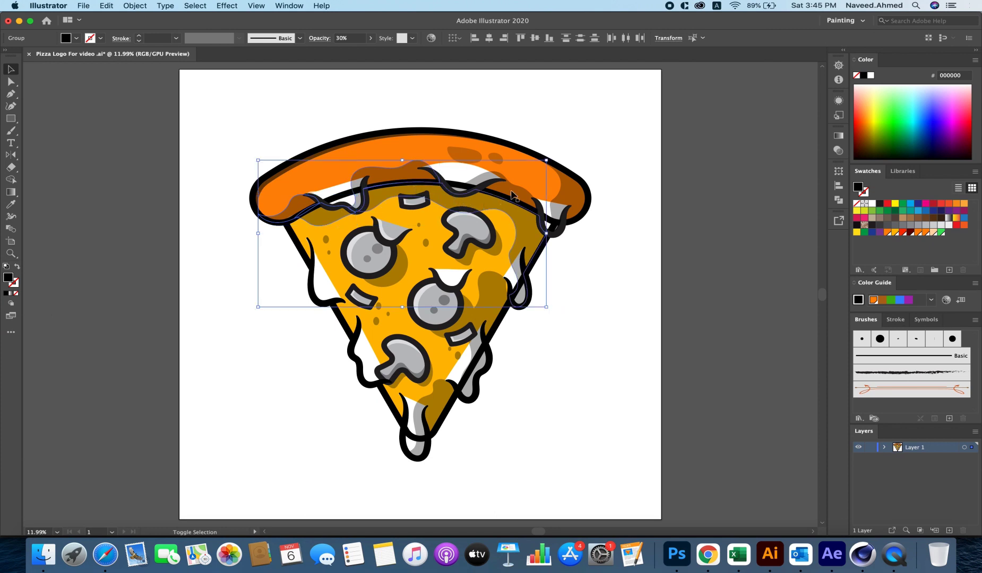
left_click(566, 191, "shift")
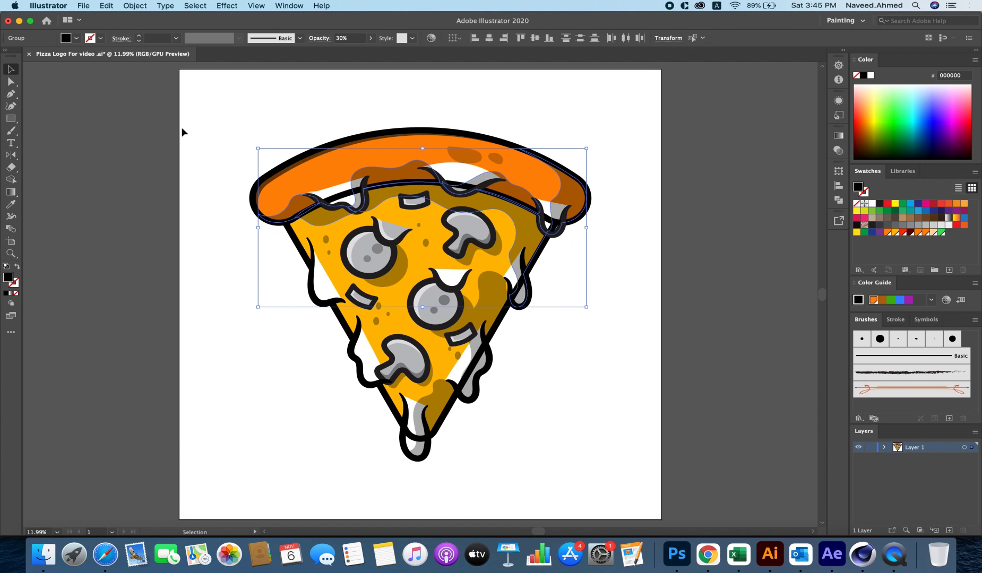
left_click(76, 37)
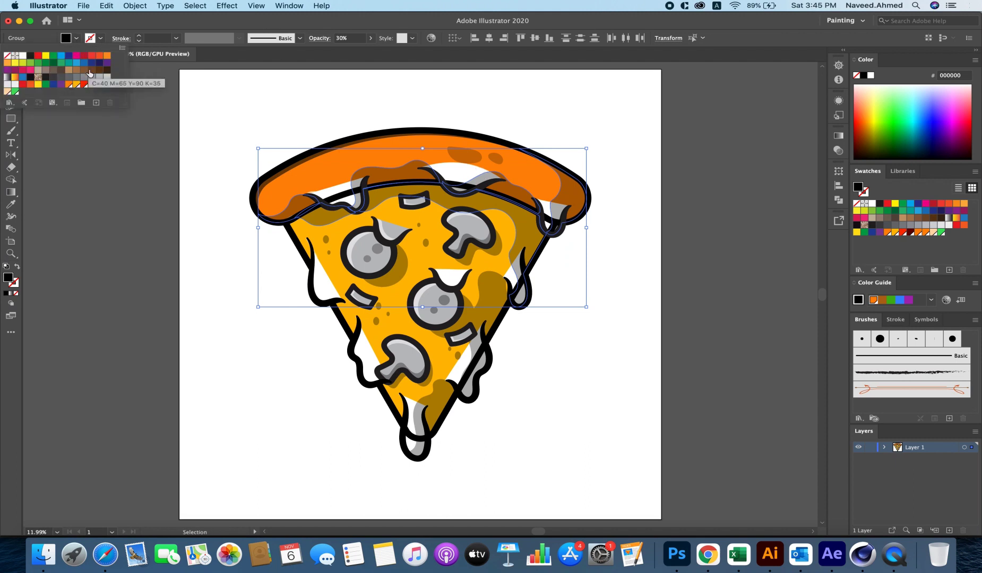
left_click(92, 85)
left_click(77, 38)
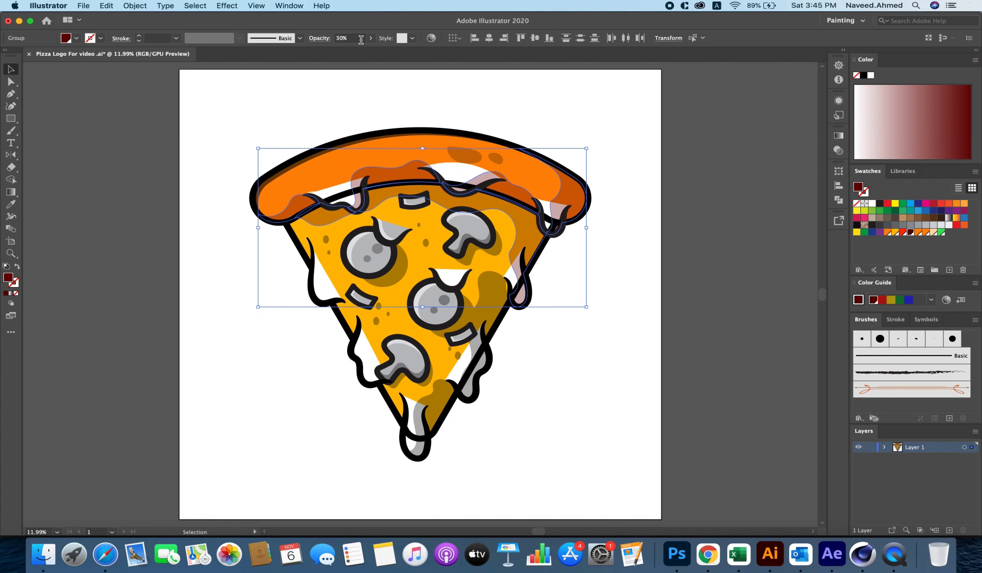
left_click(213, 321)
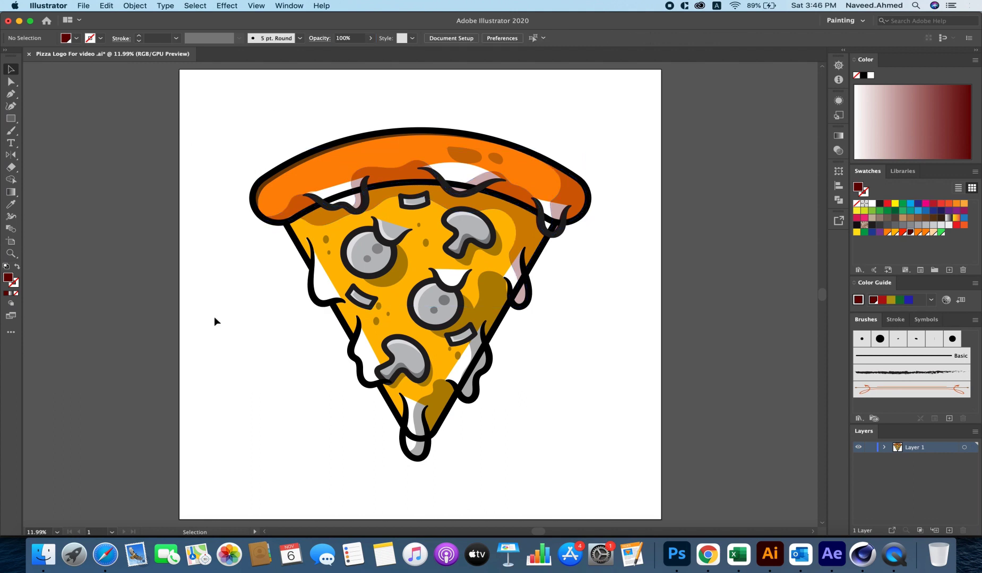
Step: Select the cheese-drip, pepperoni and small cheese-spot shadows across the slice
left_click(481, 305)
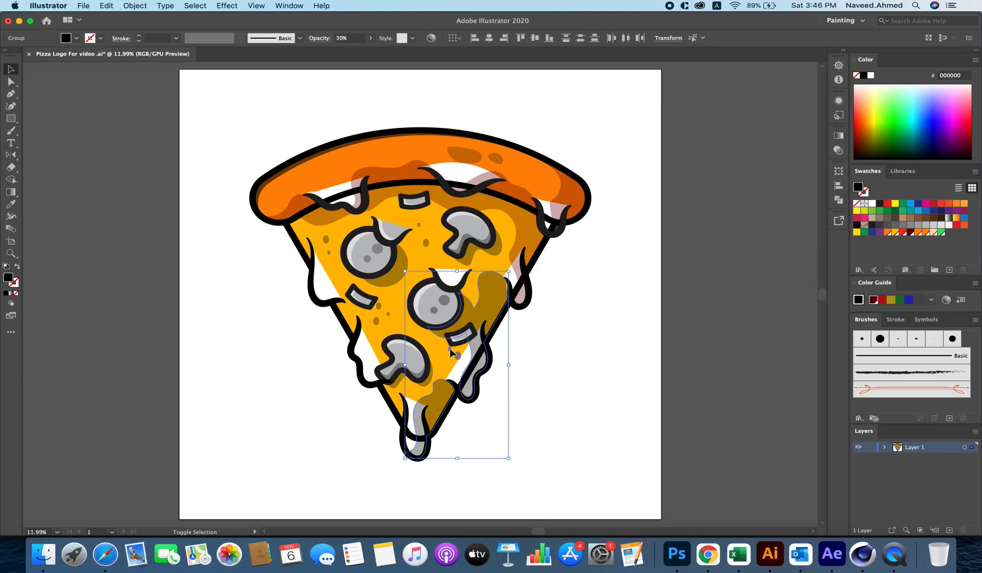
left_click(424, 386, "shift")
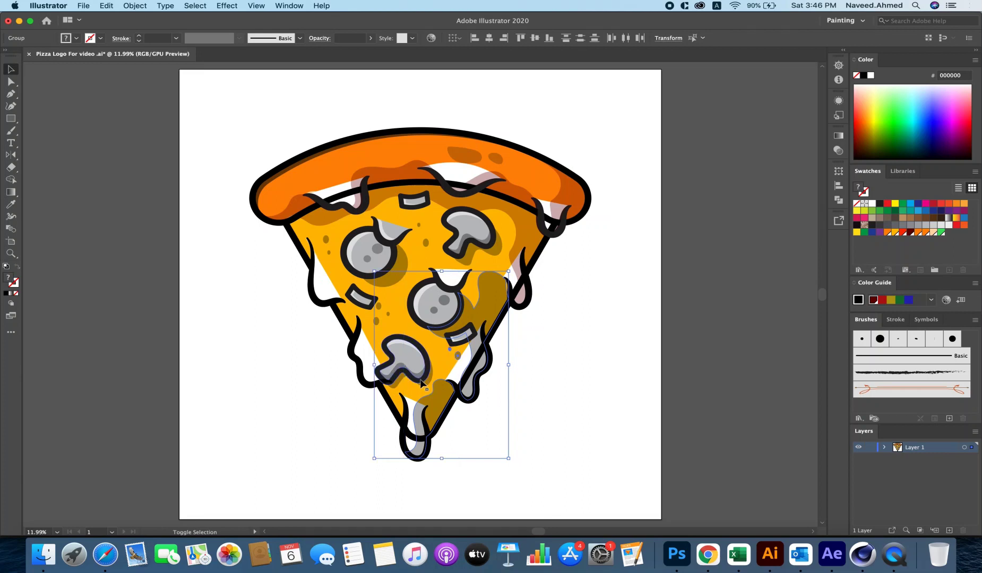
key("ctrl+z")
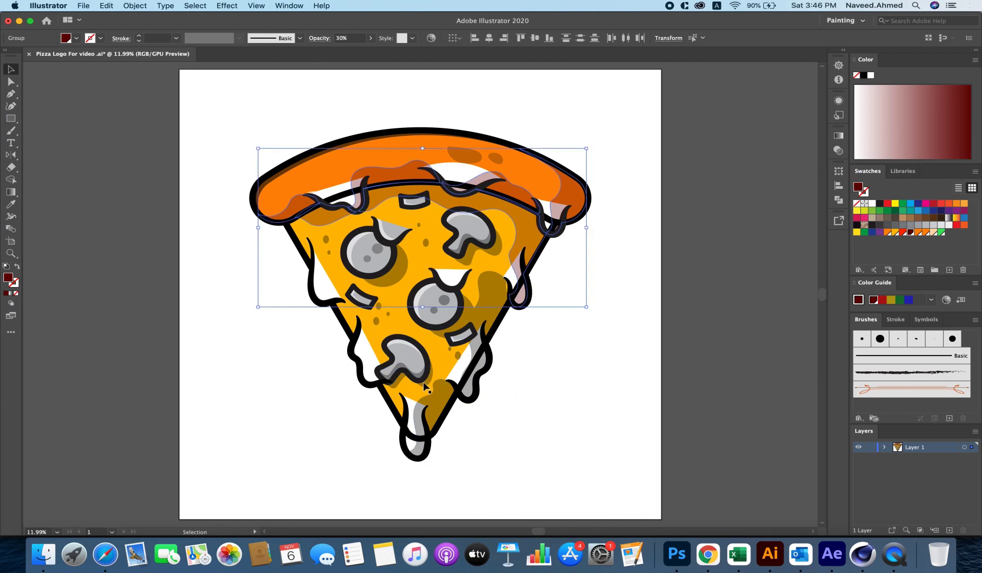
left_click(495, 387)
left_click(458, 398)
left_click(498, 420)
left_click(439, 390)
left_click(479, 323, "shift")
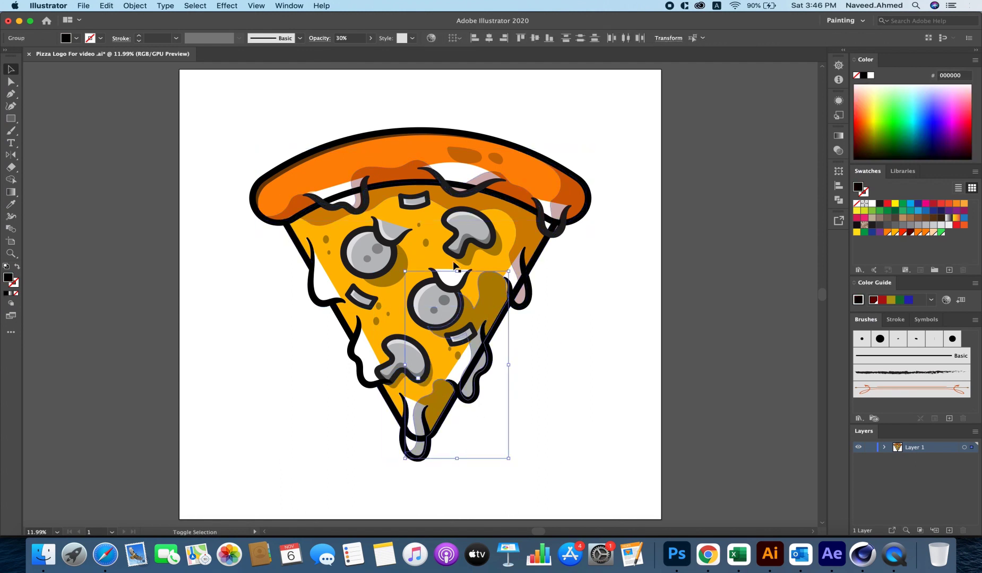
left_click(492, 251, "shift")
left_click(397, 275, "shift")
left_click(329, 244, "shift")
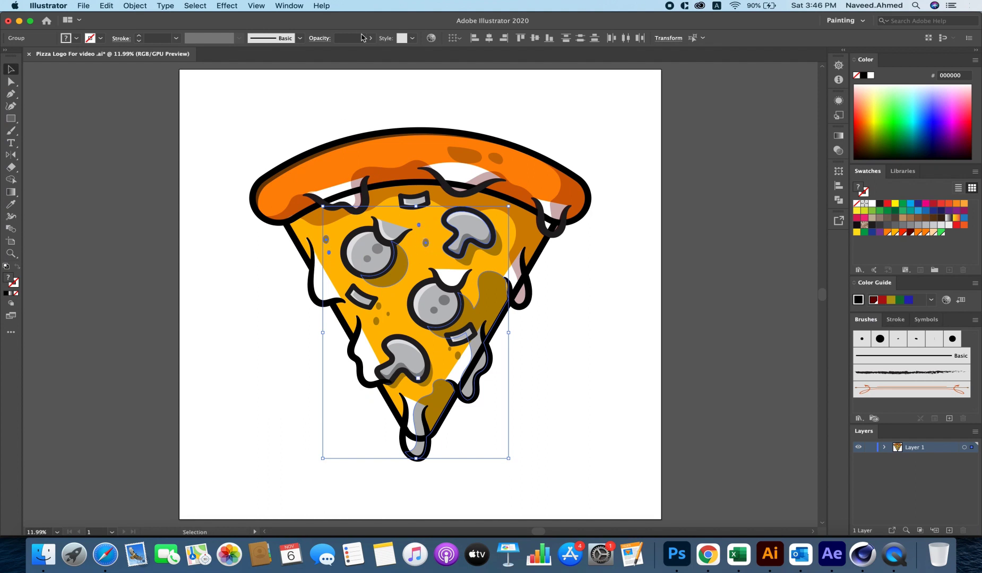
Step: Give the selected cheese shadows a dark red outline
left_click(100, 38)
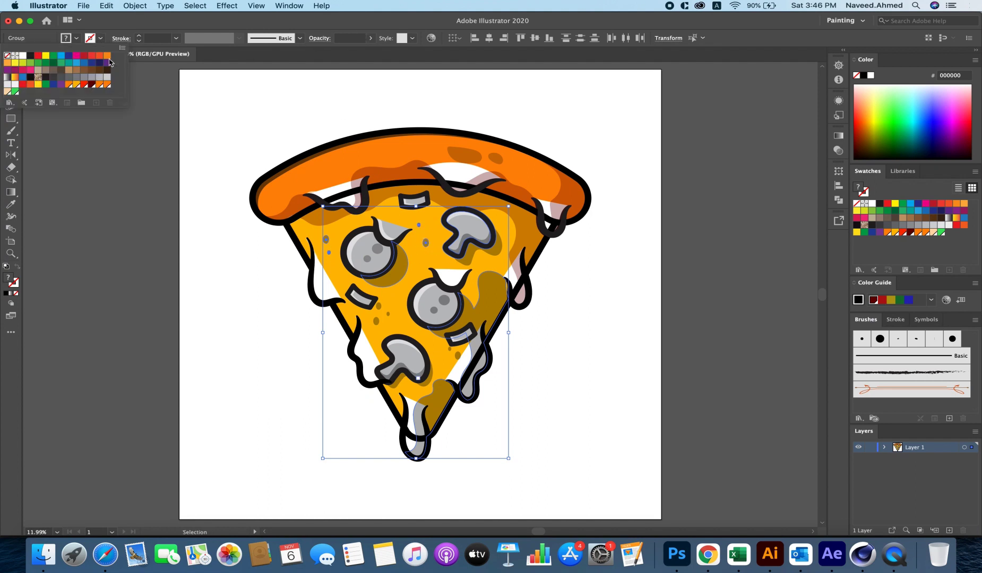
left_click(91, 85)
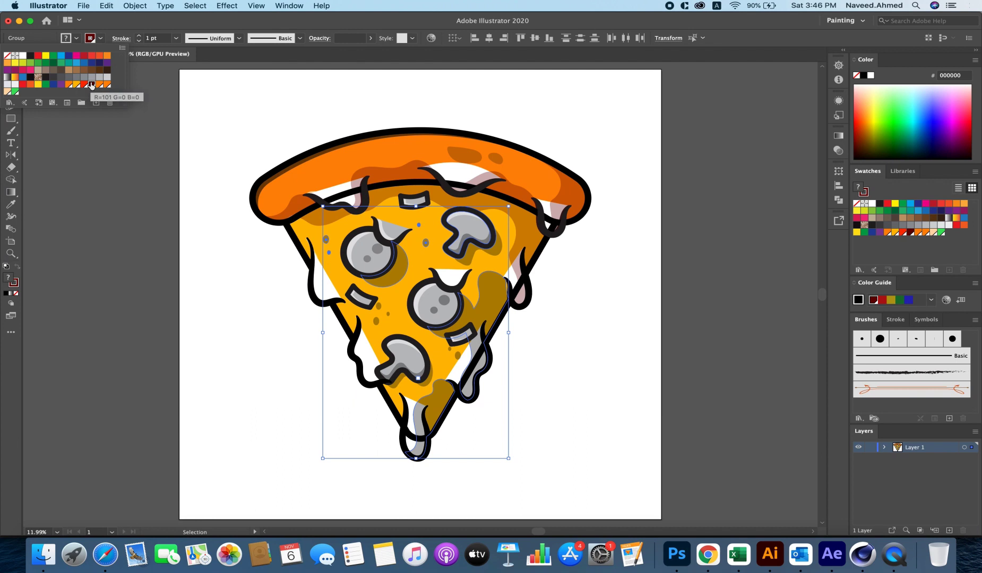
double_click(91, 85)
left_click(548, 354)
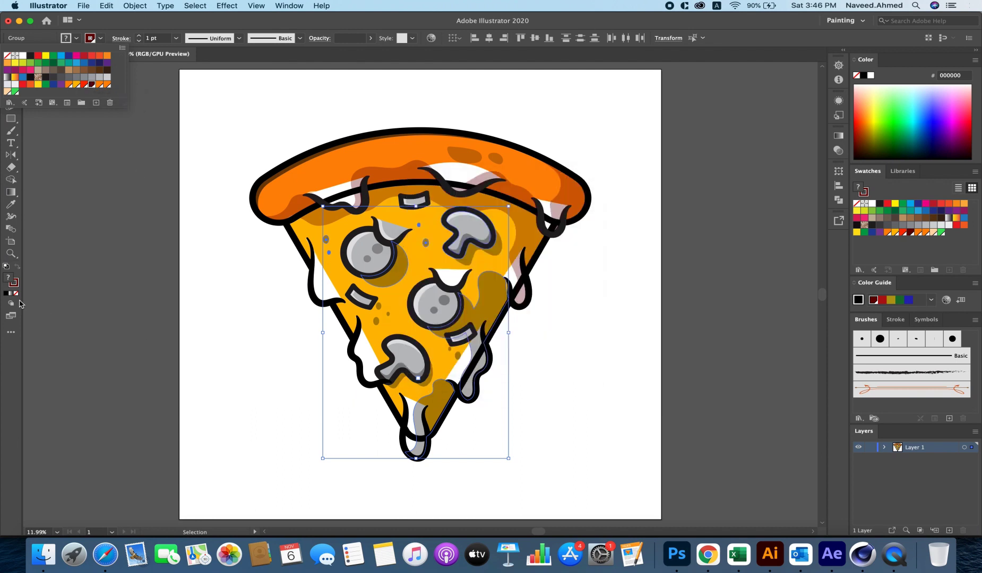
left_click(19, 269)
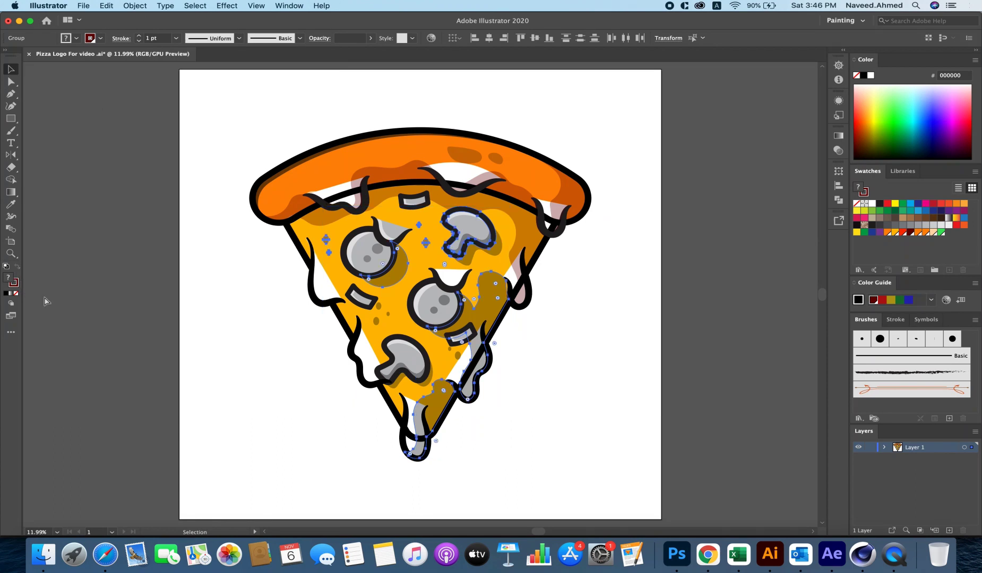
Step: Fill the mushroom shadow and brown shadow shapes dark maroon
left_click(402, 274)
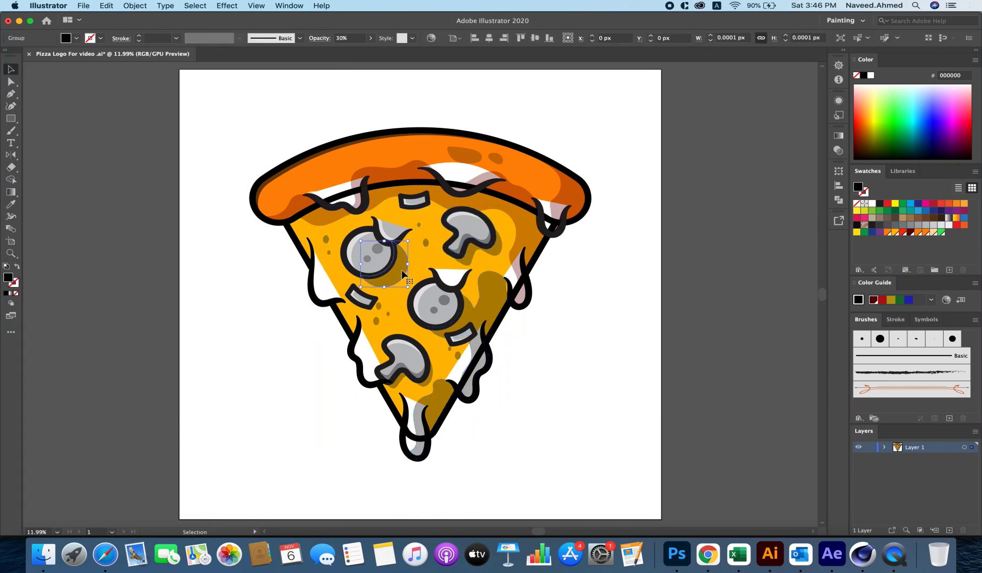
left_click(482, 290, "shift")
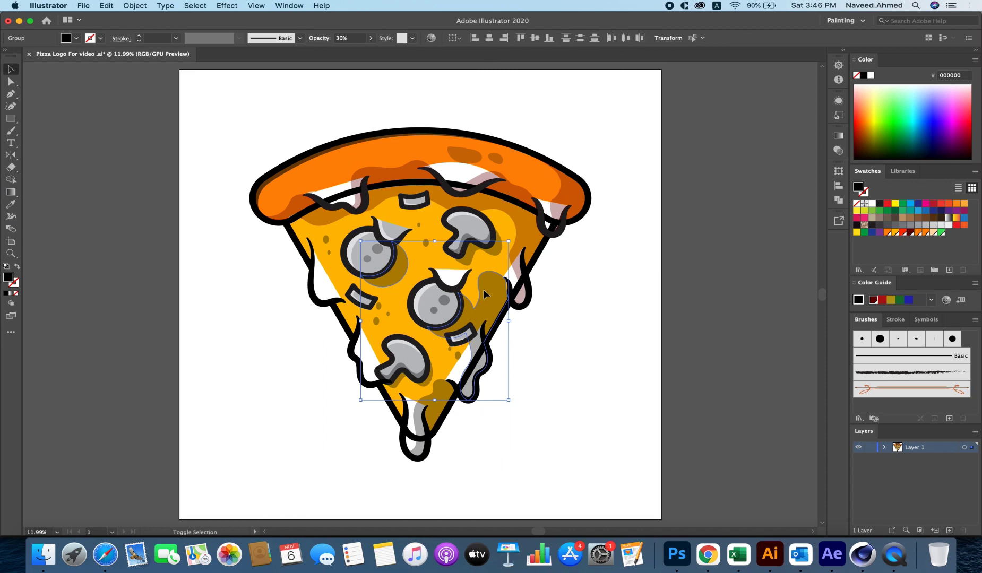
left_click(76, 38)
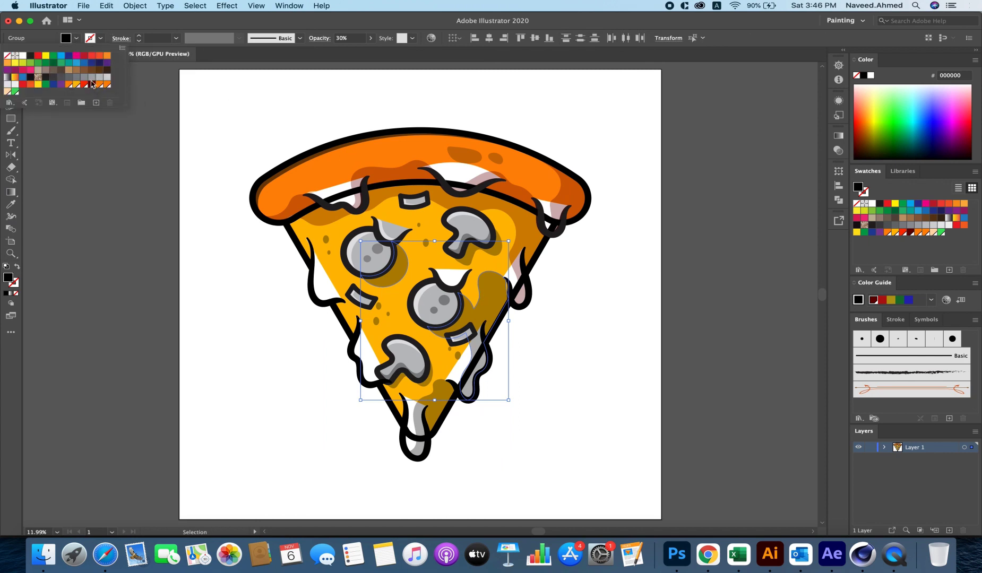
left_click(92, 85)
Step: Select the dark cheese-drip and crust outline groups, then the left white drip
left_click(546, 261)
left_click(523, 289)
left_click(176, 139)
left_click(315, 214)
left_click(114, 78)
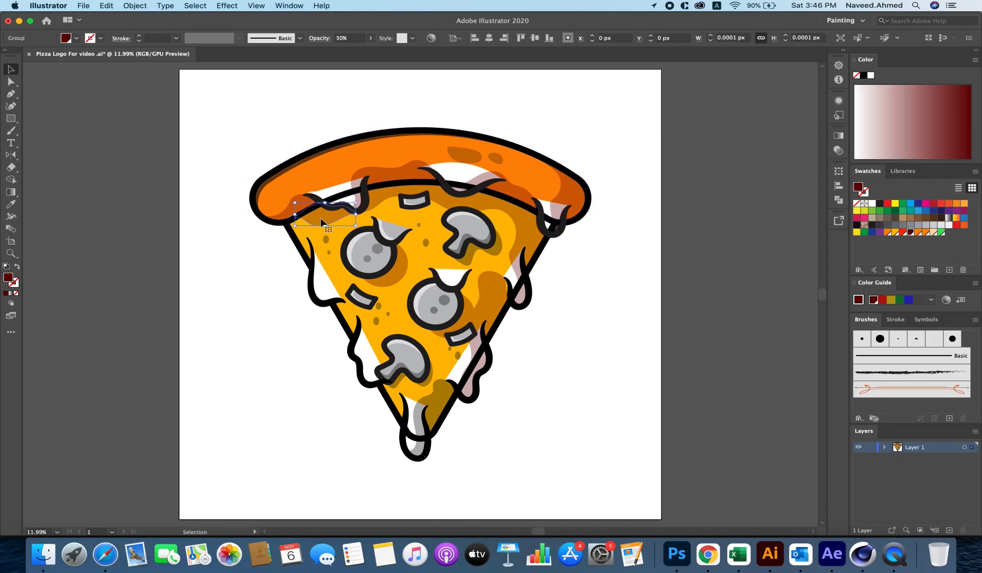
left_click(326, 290)
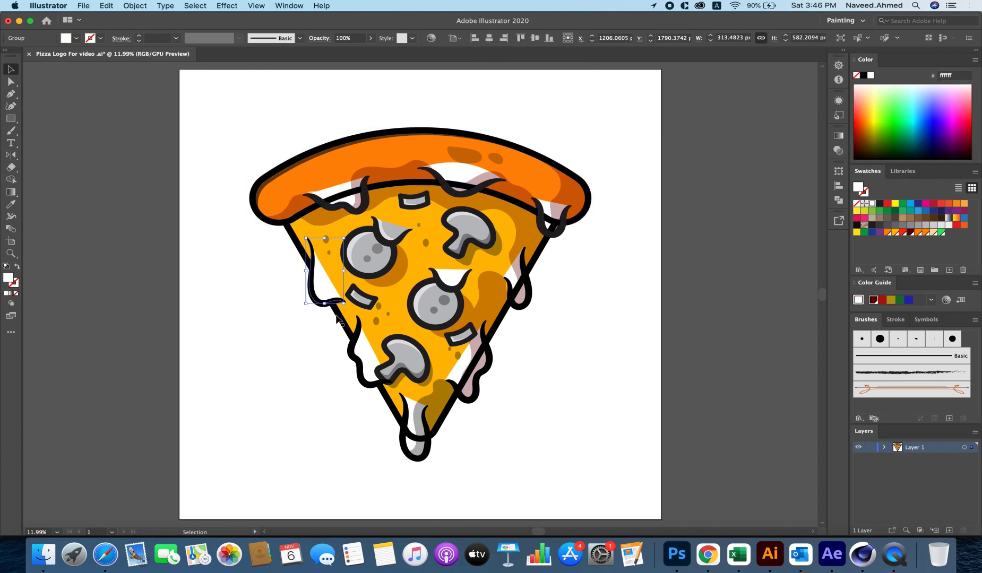
Step: Eyedrop the cheese yellow into the left cheese drip group
left_click(324, 360, "shift")
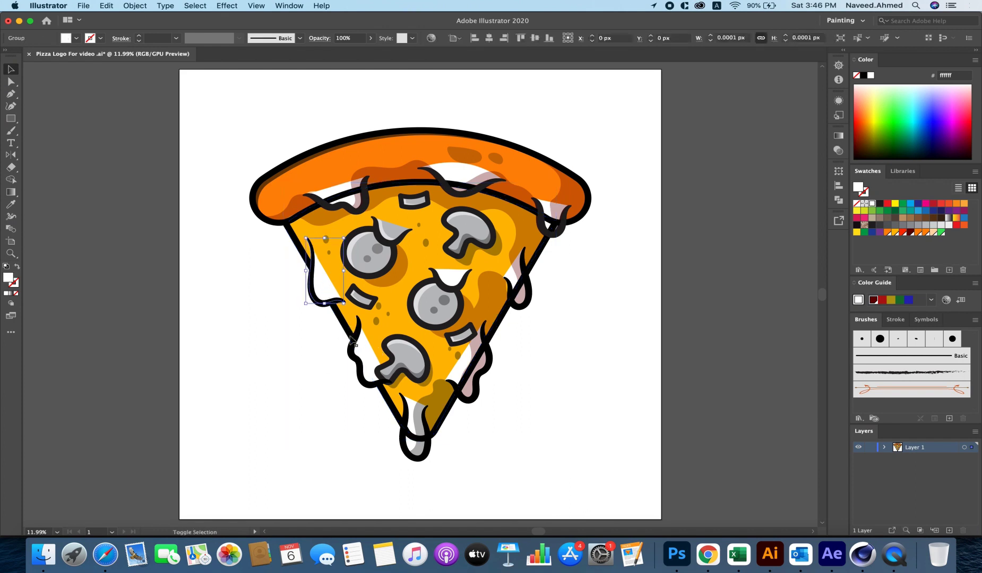
left_click(361, 351)
key("i")
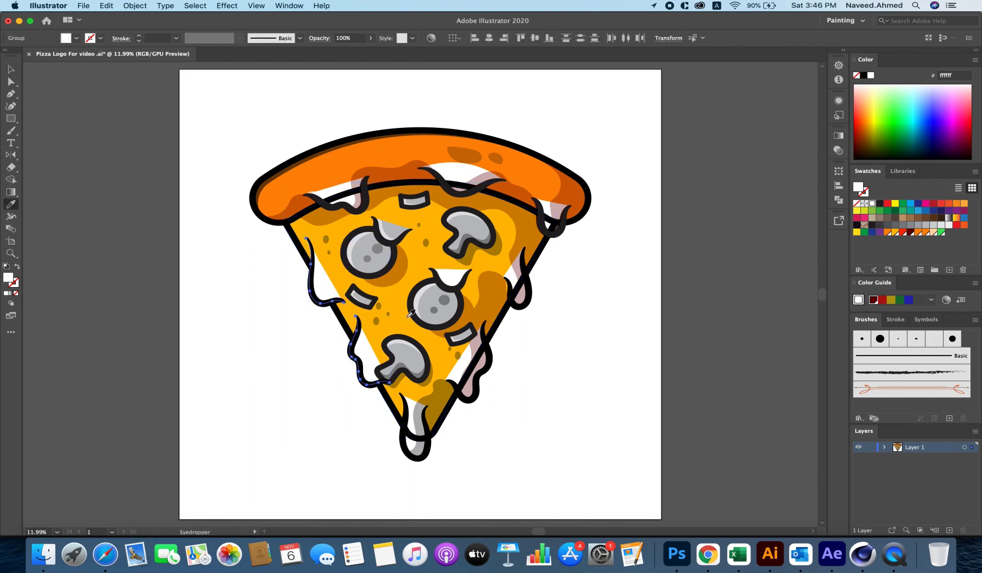
left_click(408, 321)
left_click(11, 69)
left_click(291, 297)
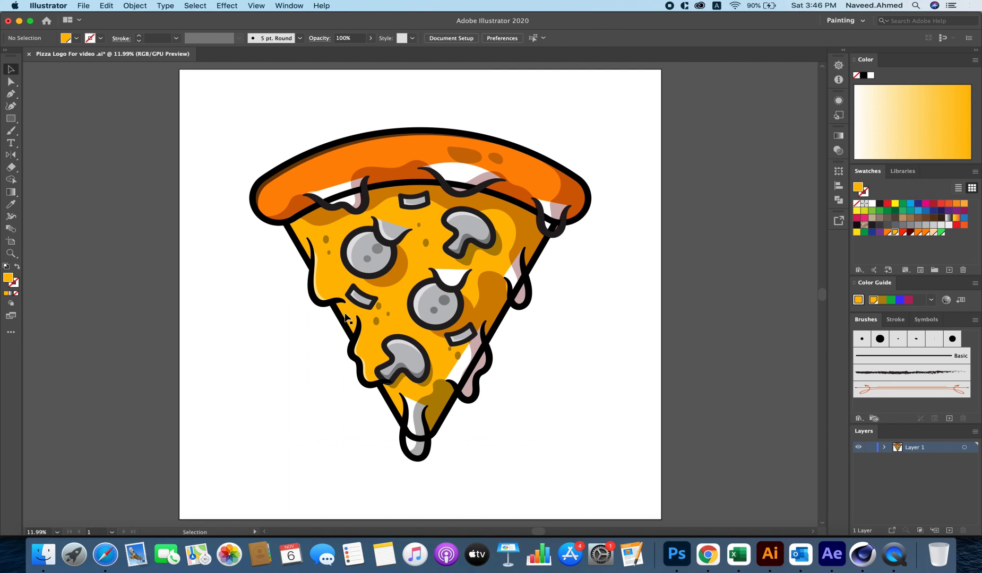
left_click(374, 318)
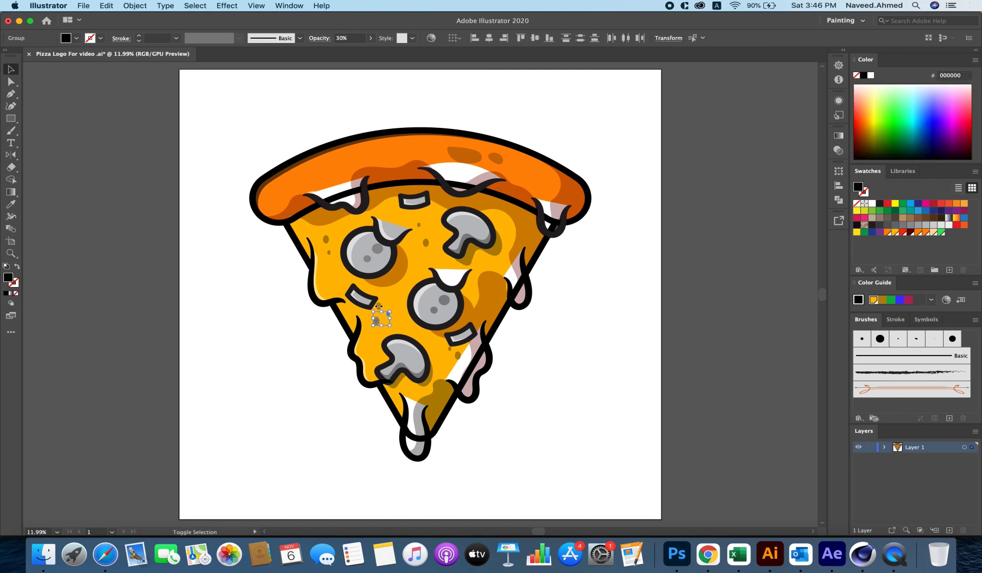
Step: Fill the shading dots on the lower-left cheese dark red
left_click(378, 307, "shift")
left_click(328, 252, "shift")
left_click(326, 240, "shift")
left_click(77, 38)
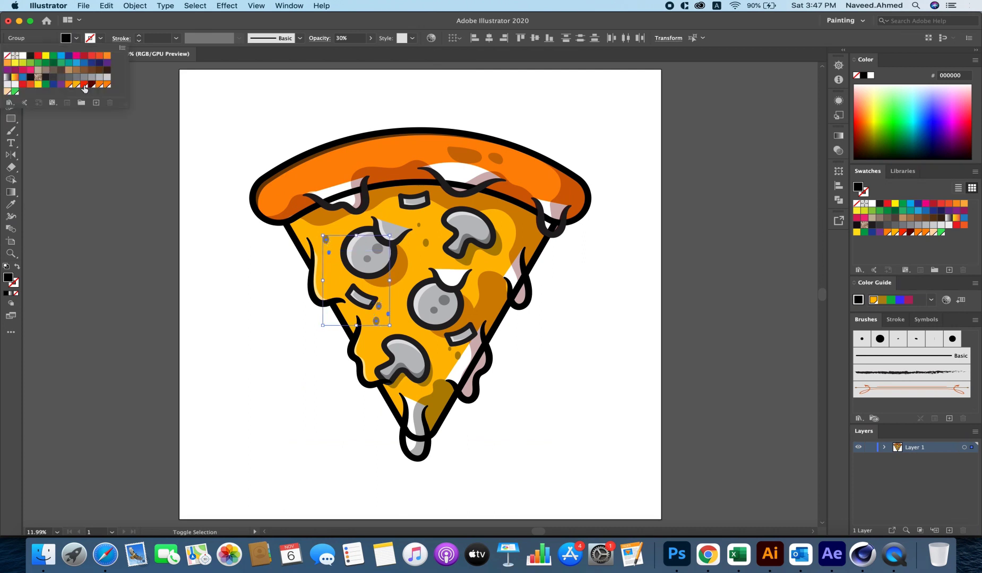
left_click(91, 84)
left_click(288, 296)
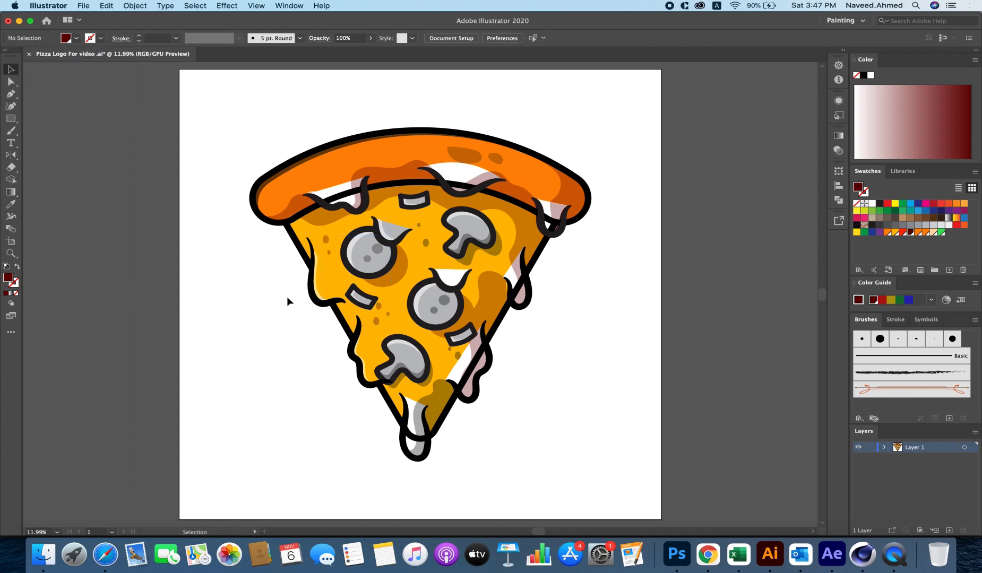
Step: Fill the two shading dots near the top mushroom dark red
left_click(426, 243, "shift")
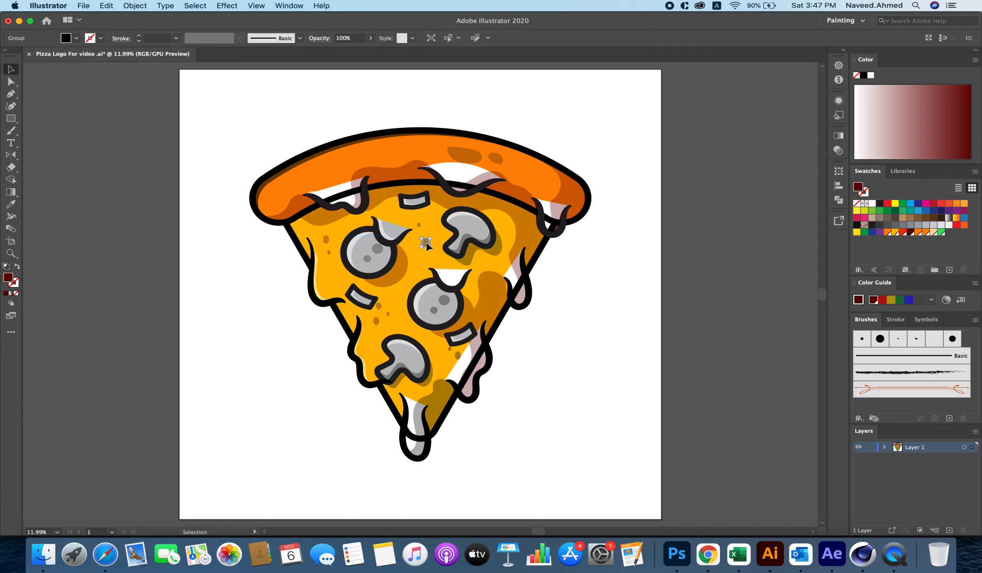
left_click(421, 227, "shift")
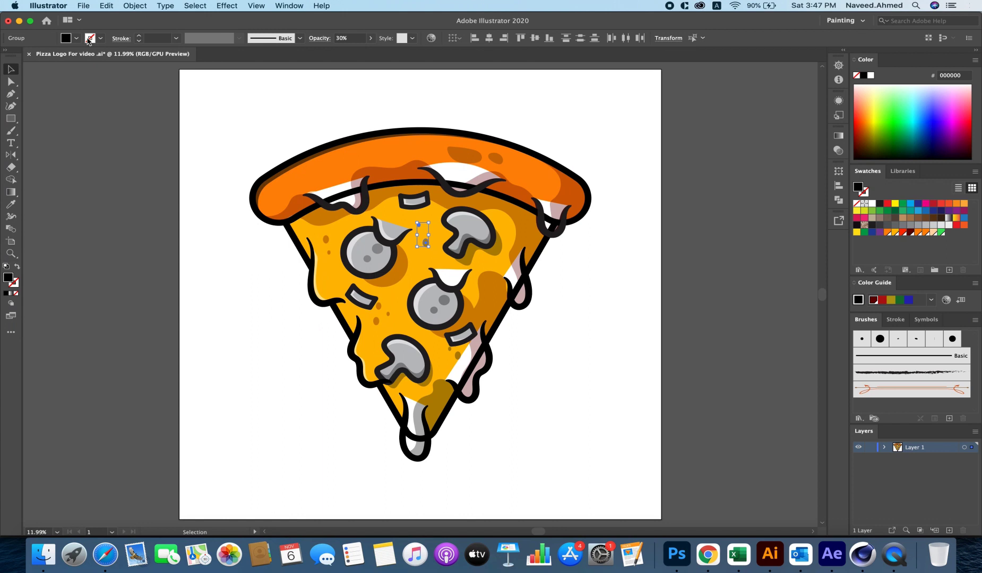
left_click(76, 38)
left_click(89, 85)
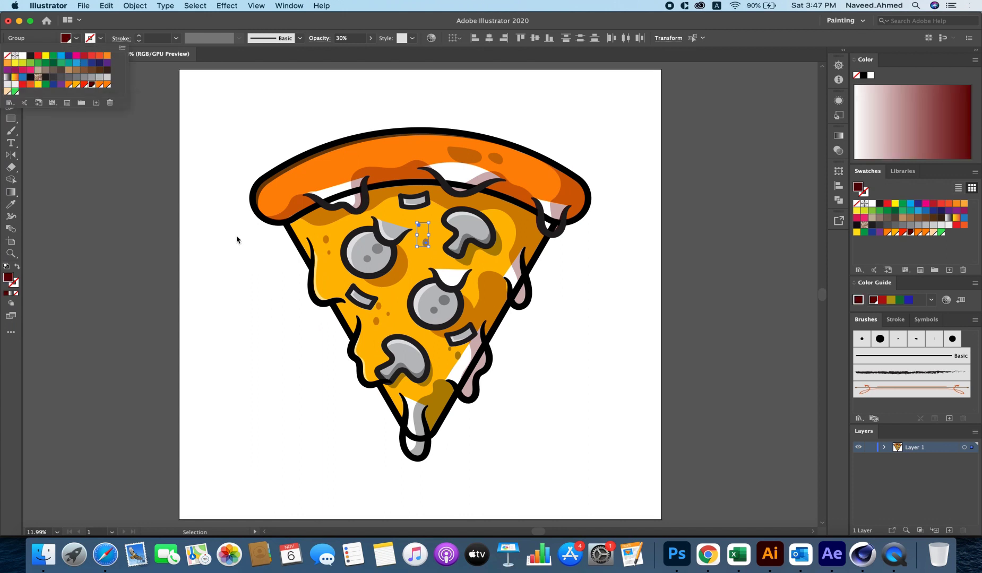
left_click(237, 238)
left_click(505, 384)
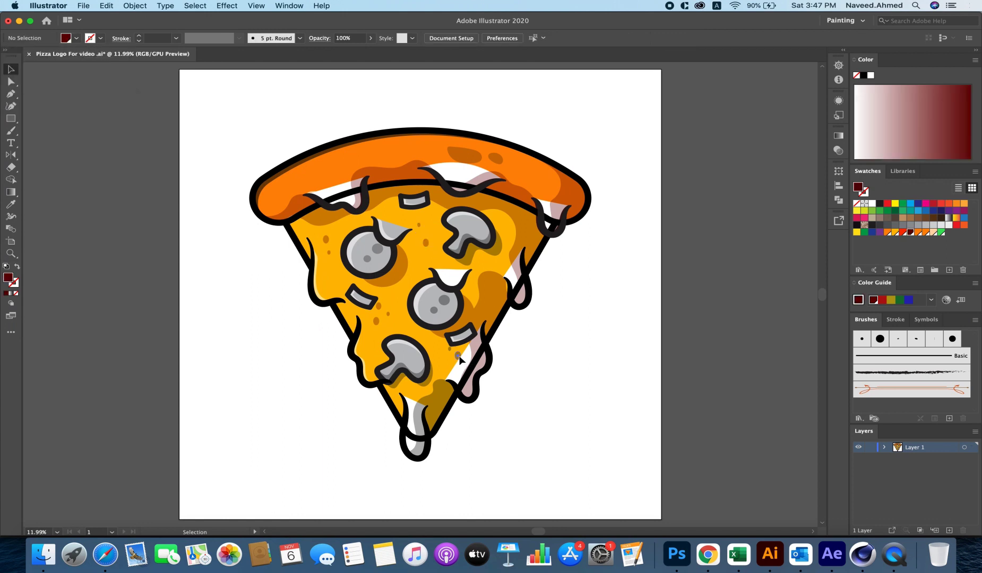
Step: Fill the shadow pieces inside the slice-tip drip dark red
left_click(460, 361)
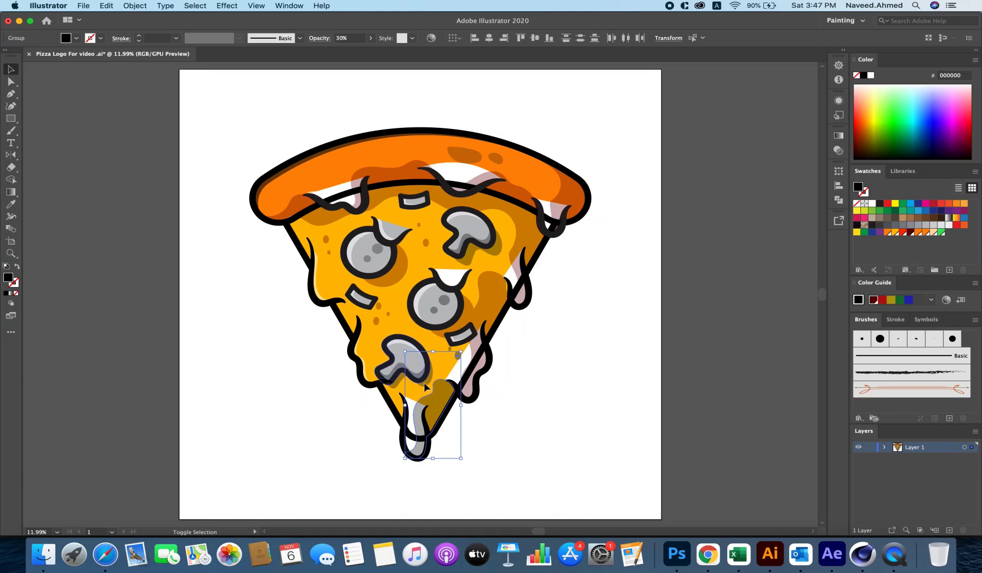
left_click(436, 393)
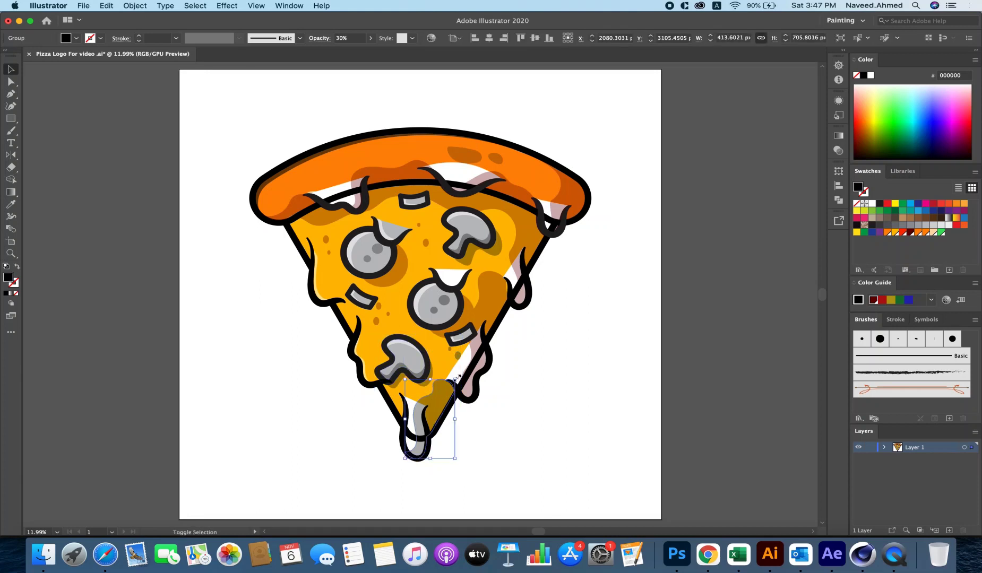
left_click(454, 357, "shift")
left_click(452, 352, "shift")
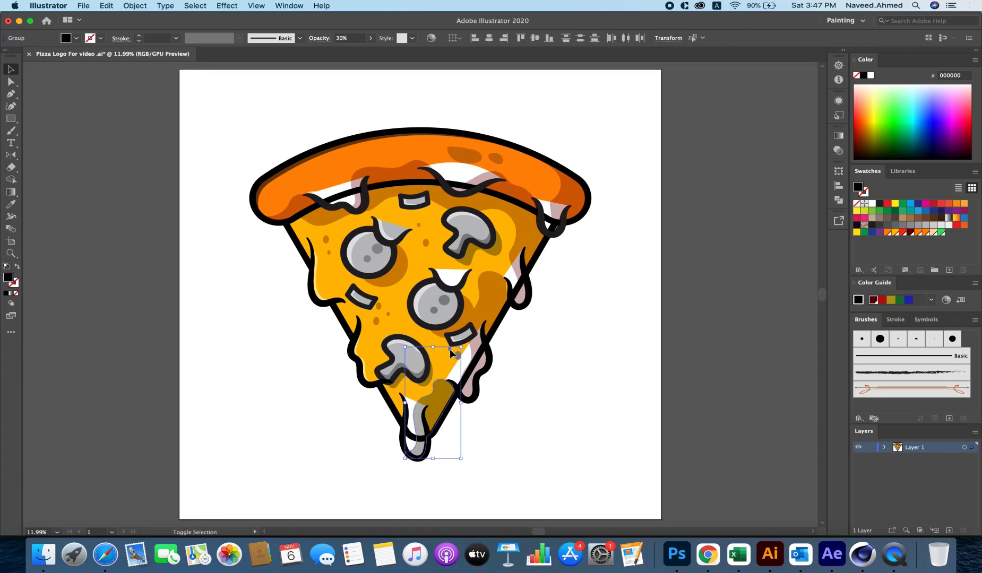
left_click(76, 39)
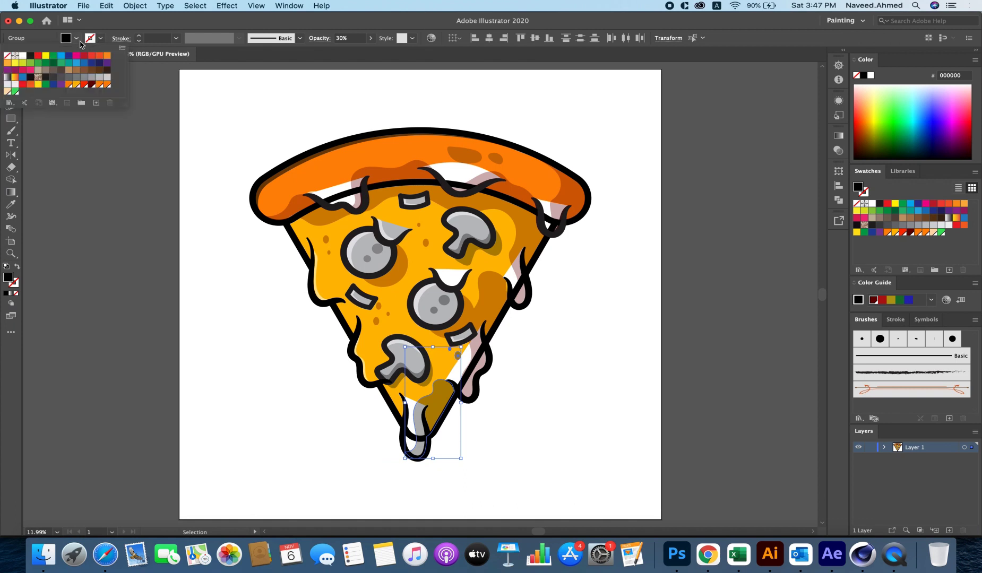
left_click(92, 84)
left_click(356, 412)
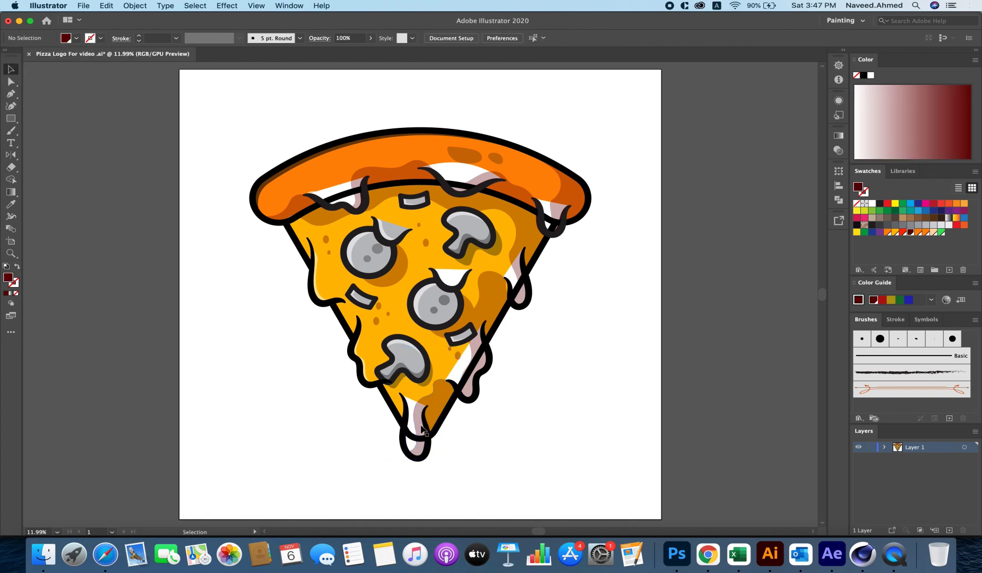
left_click(412, 411)
Step: Eyedrop orange into the white drip at the slice tip
key("i")
left_click(412, 297)
key("v")
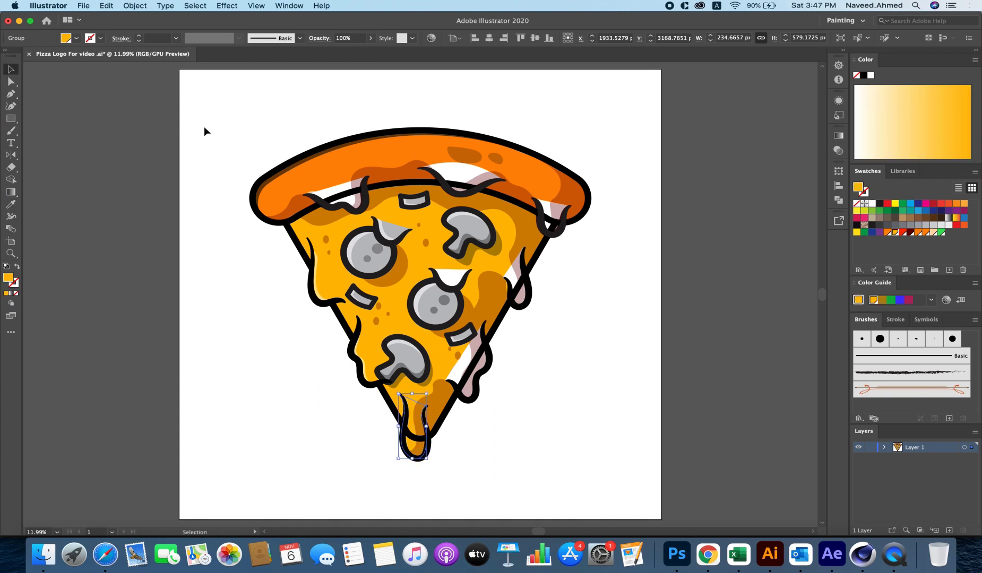
left_click(204, 126)
Step: Eyedrop orange into the two wavy cheese strands below the crust
left_click(341, 195)
key("i")
left_click(335, 173)
key("v")
left_click(421, 173)
key("i")
left_click(403, 154)
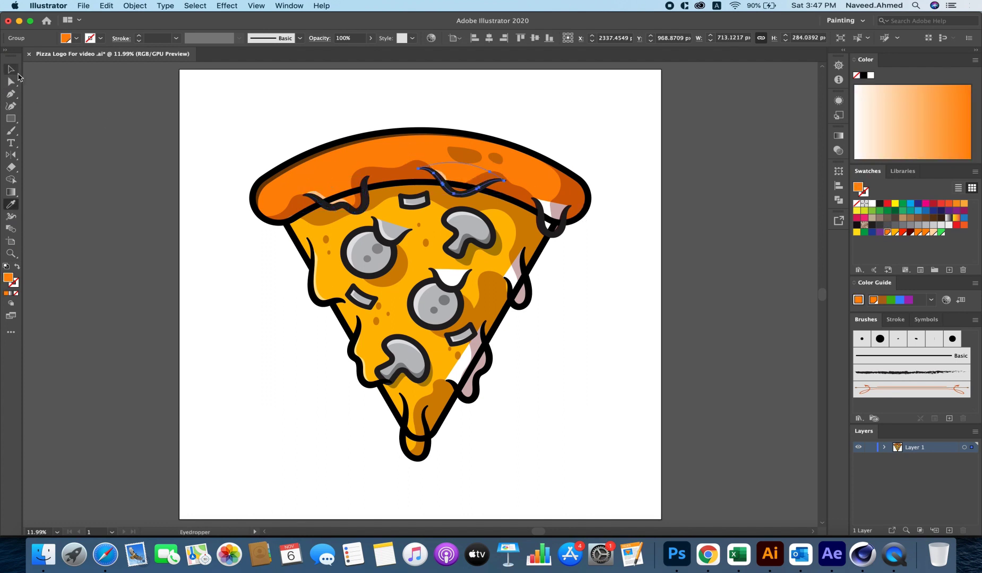
key("v")
left_click(152, 184)
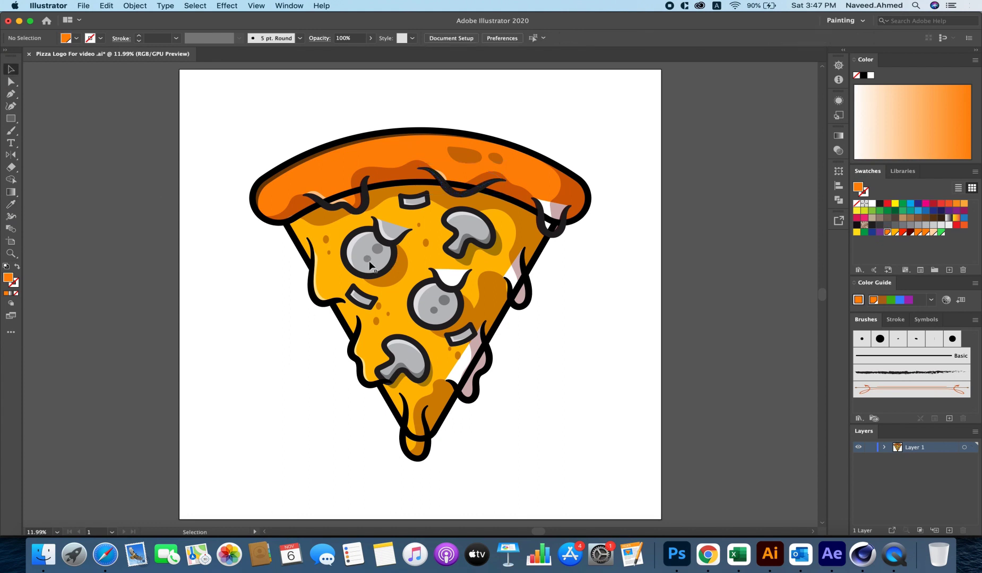
Step: Eyedrop cheese yellow into the white triangle and right-edge drip strands
left_click(447, 351)
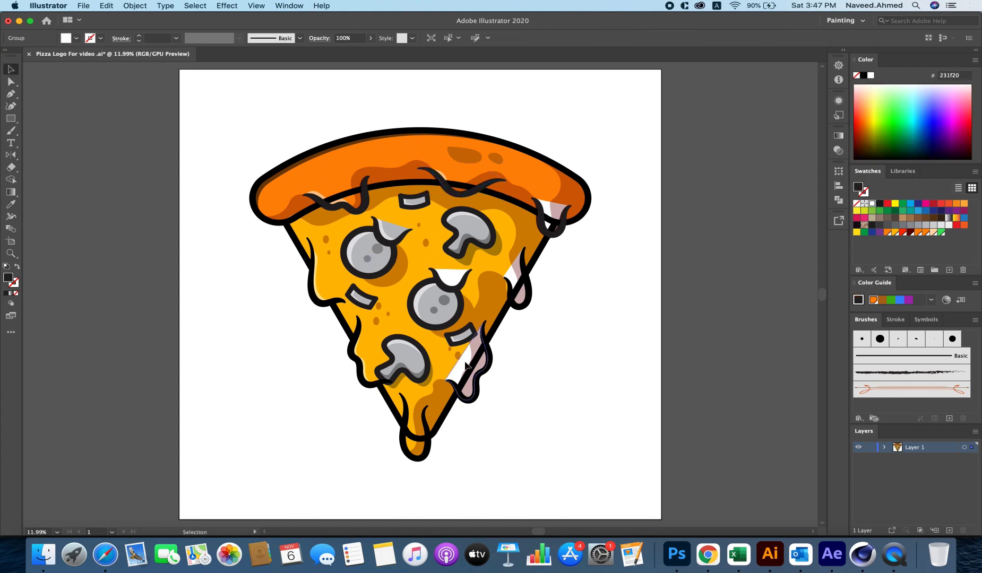
left_click(513, 274, "shift")
left_click(450, 276, "shift")
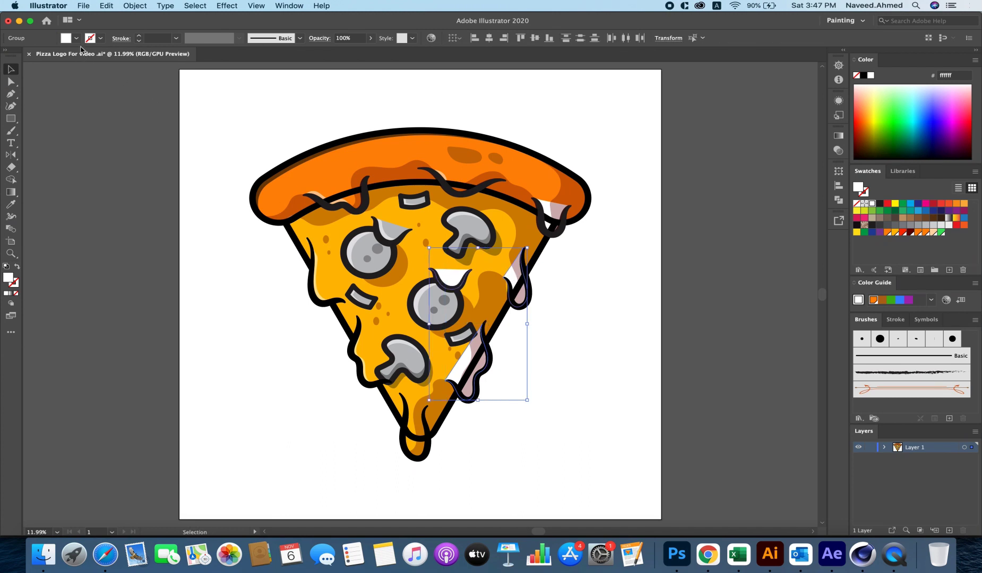
key("i")
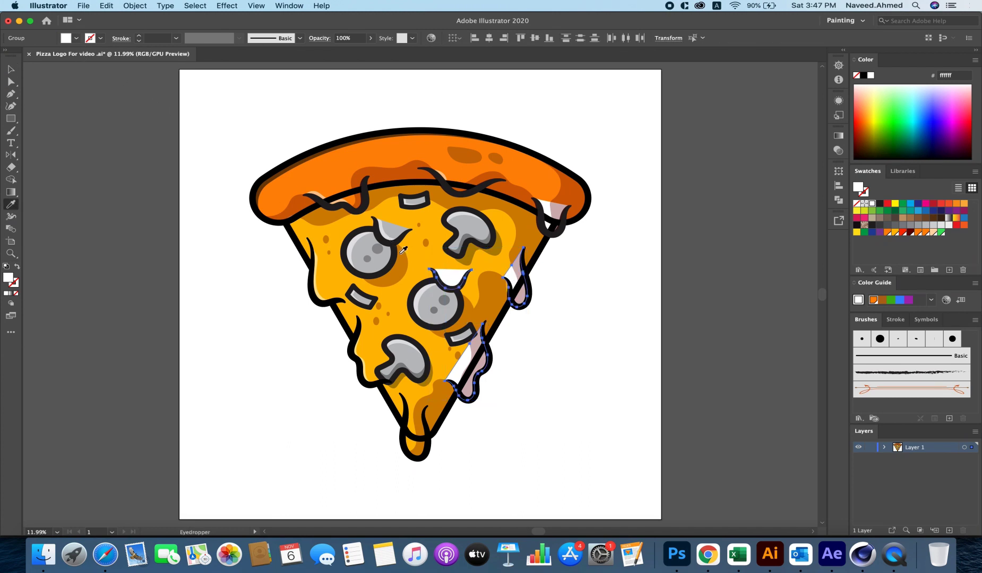
left_click(422, 261)
left_click(10, 69)
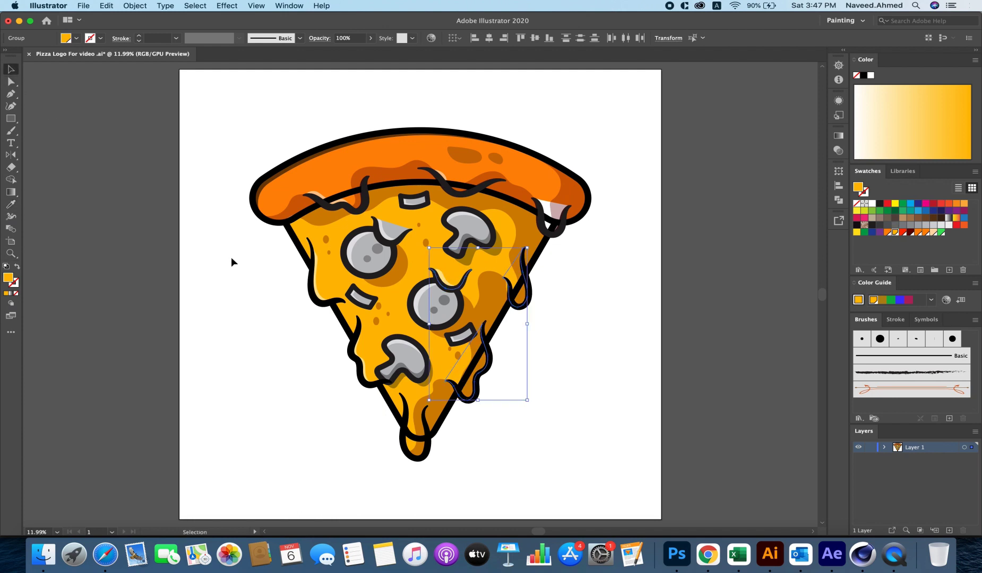
left_click(225, 252)
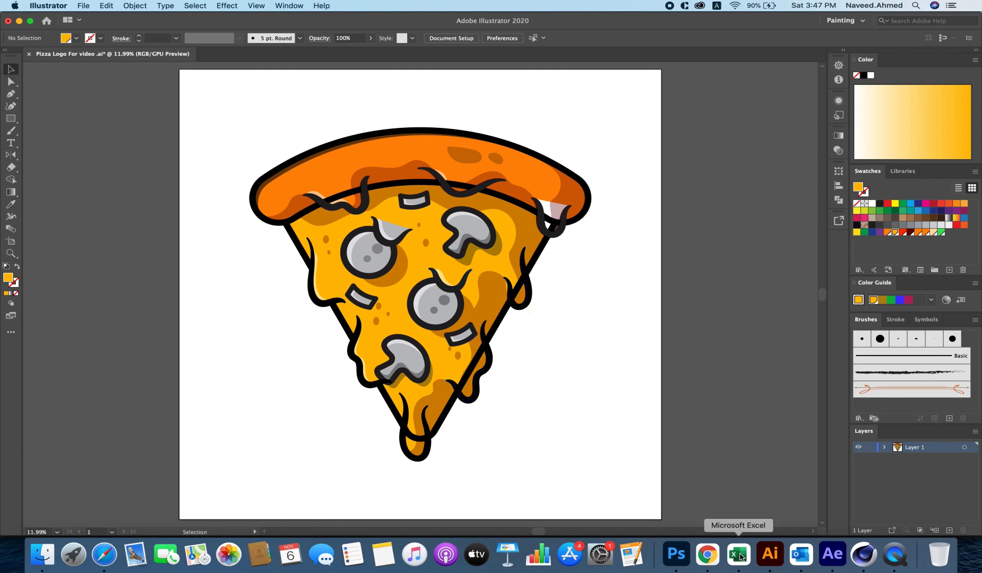
left_click(425, 317)
Step: Fill the upper mushroom and grey circle with the pepperoni red
left_click(76, 38)
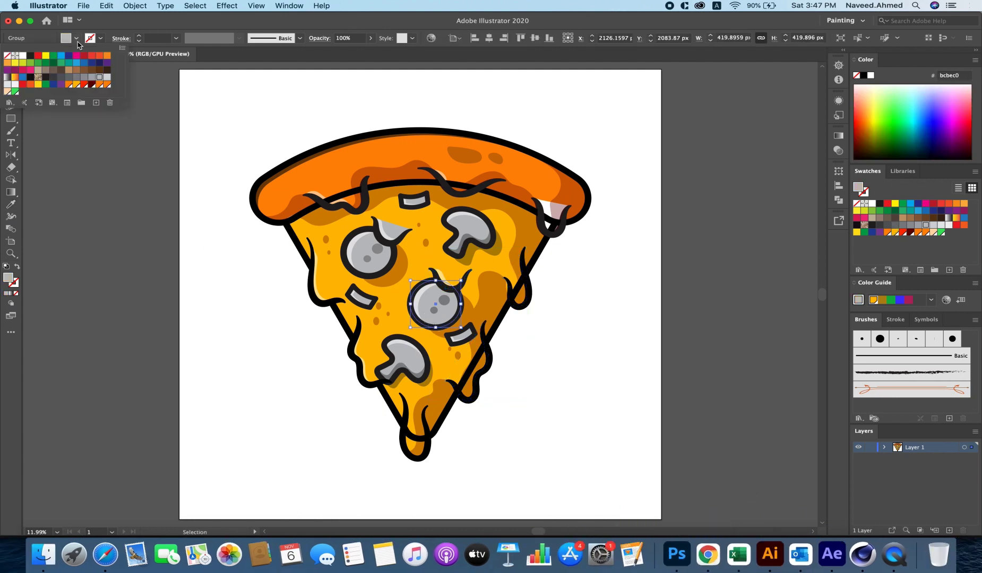
left_click(85, 84)
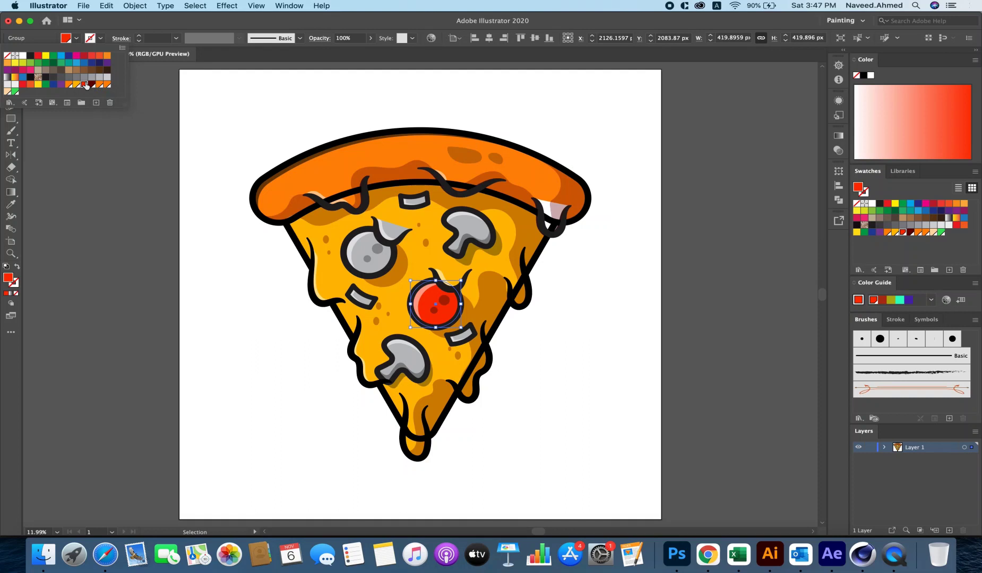
key("Escape")
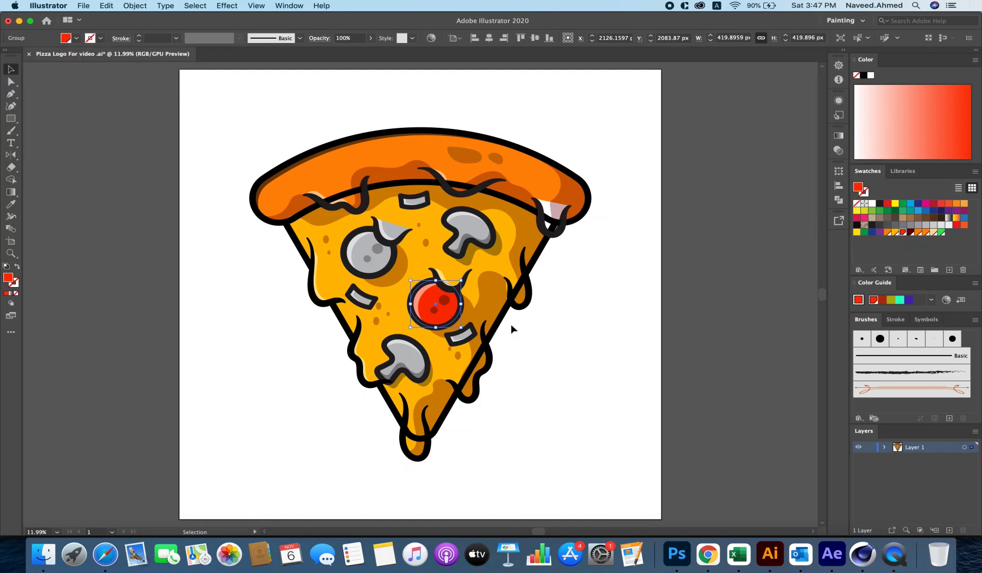
left_click(511, 329)
left_click(478, 234)
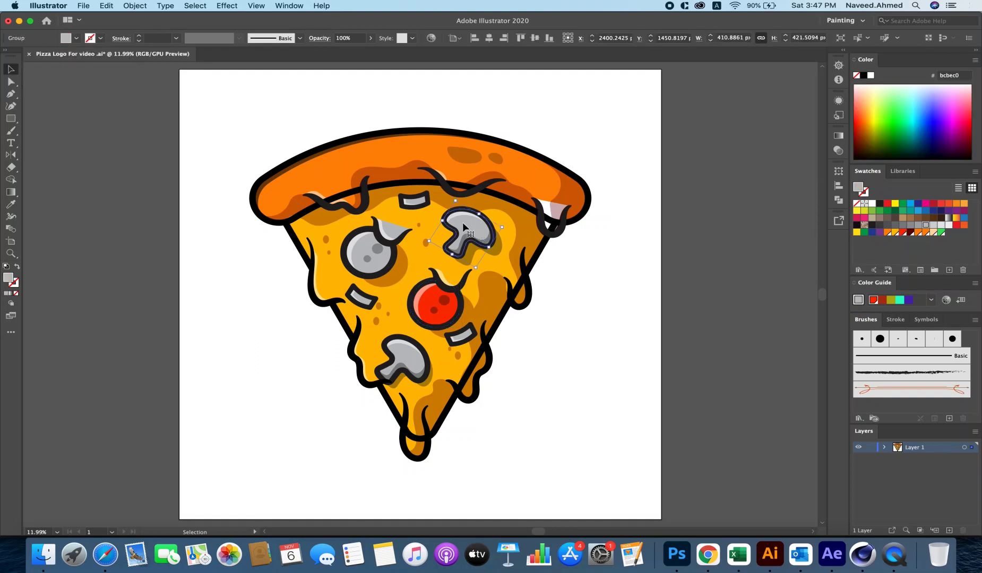
left_click(375, 260, "shift")
key("i")
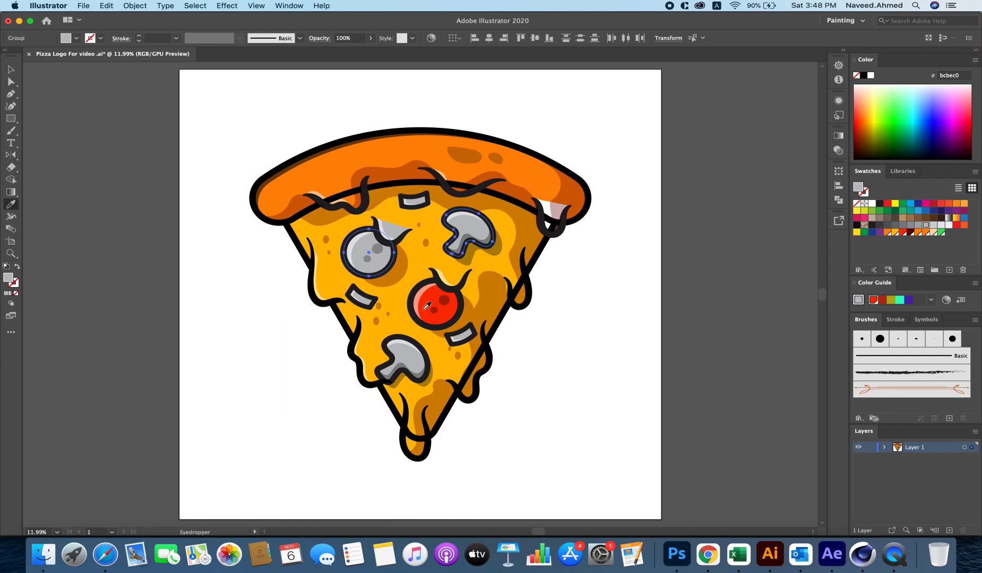
left_click(413, 295)
key("v")
Step: Give the dark dots on the pepperoni a dark red outline
left_click(75, 141)
left_click(380, 248)
left_click(367, 259, "shift")
left_click(434, 310, "shift")
left_click(445, 300, "shift")
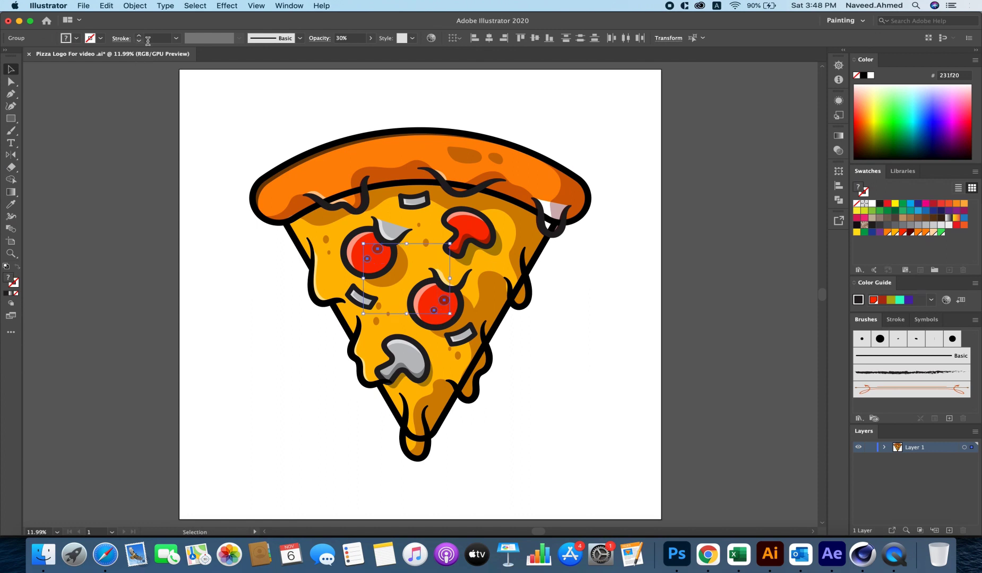
left_click(98, 43)
left_click(67, 103)
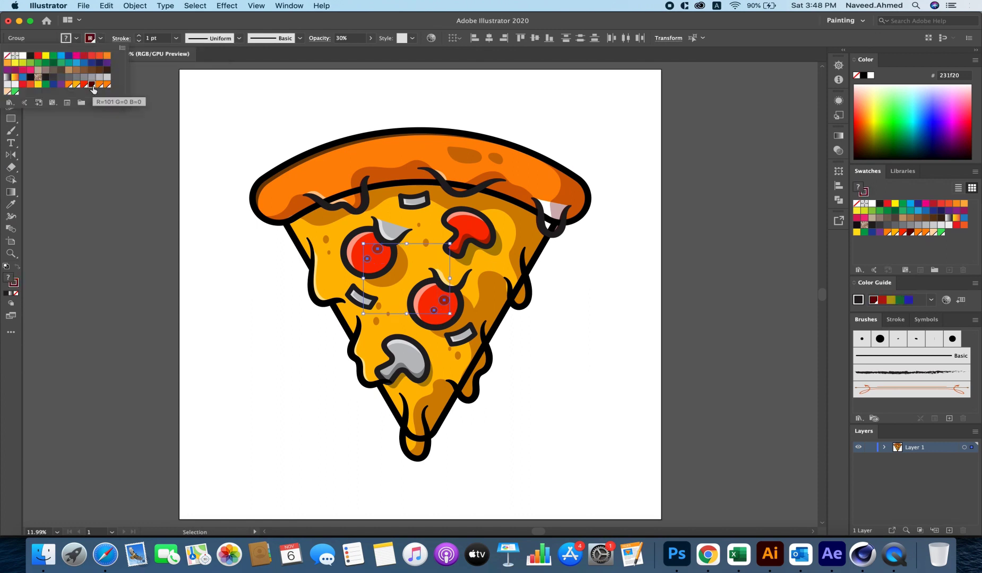
left_click(186, 304)
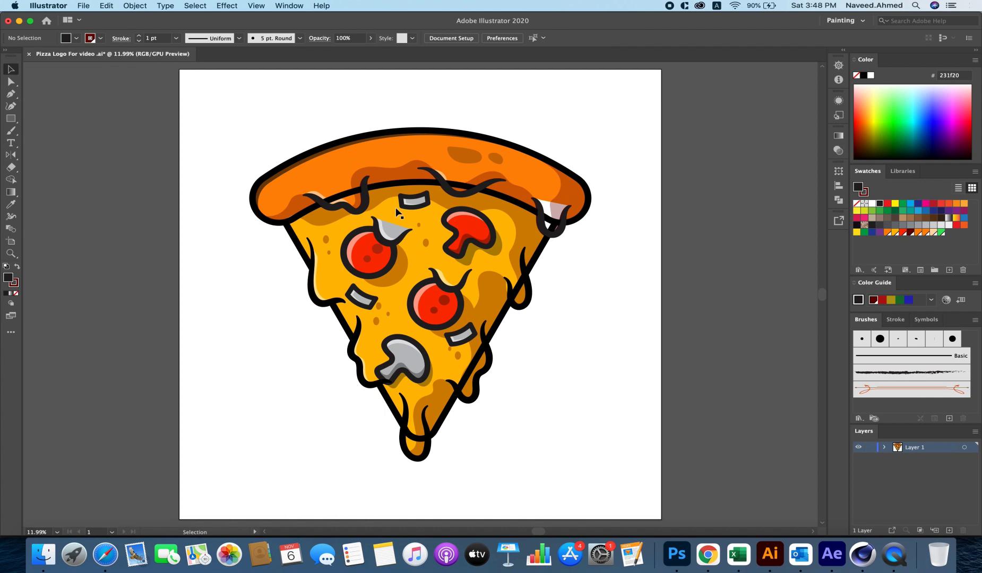
left_click(413, 201)
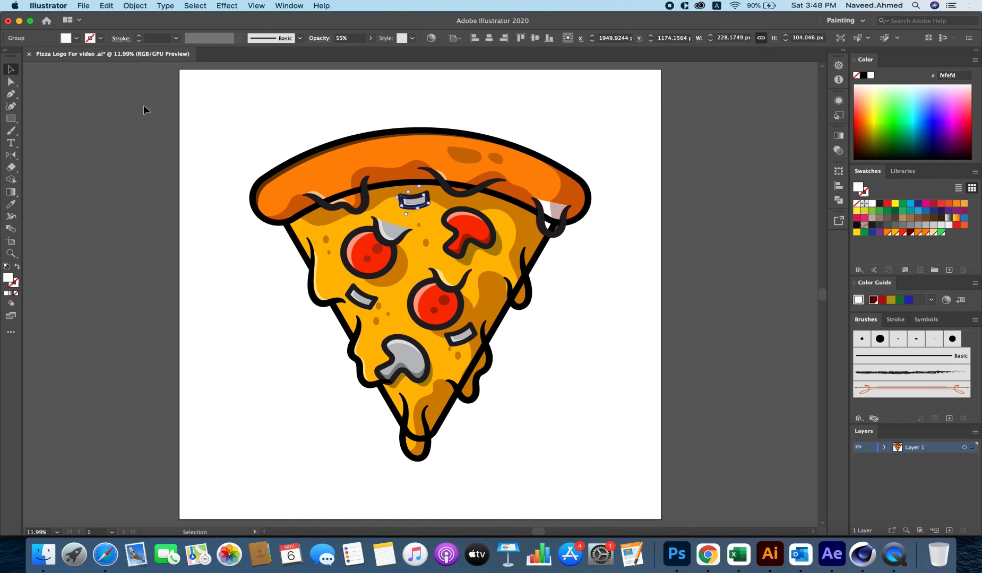
Step: Fill the small grey piece near the crust green
left_click(231, 144)
left_click(422, 203)
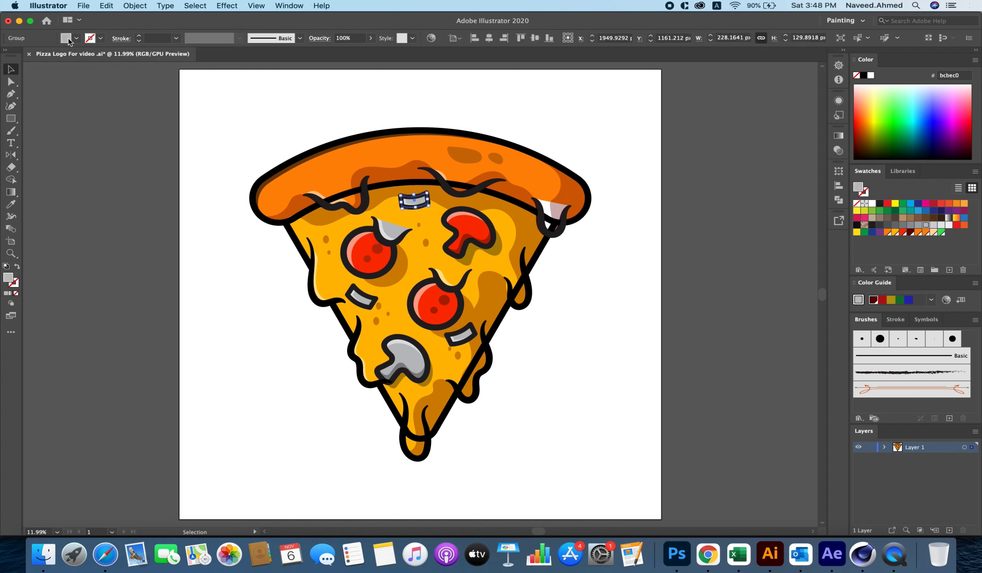
left_click(69, 41)
left_click(17, 94)
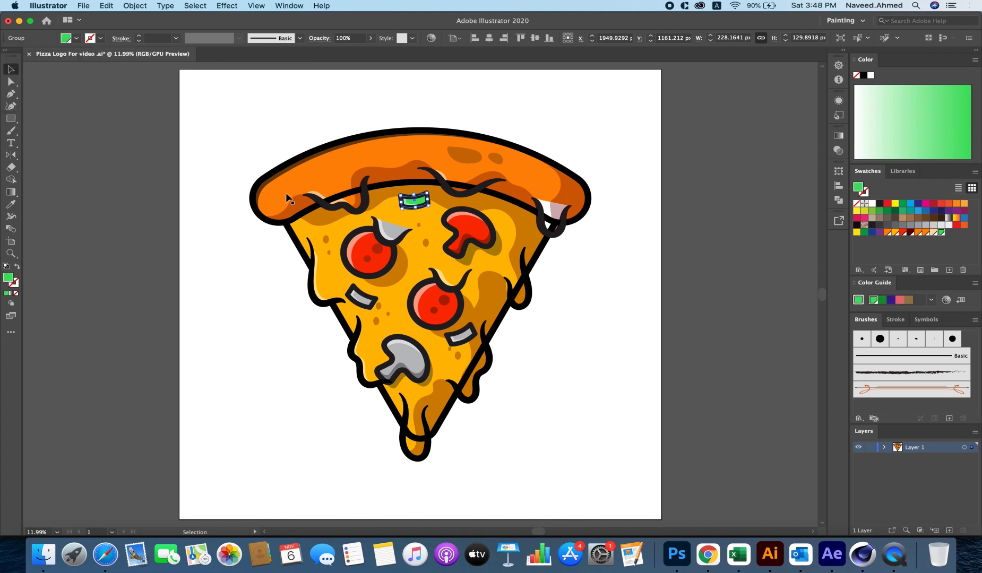
left_click(122, 184)
Step: Fill the left pepperoni's grey curl dark red at 30% opacity
left_click(390, 234)
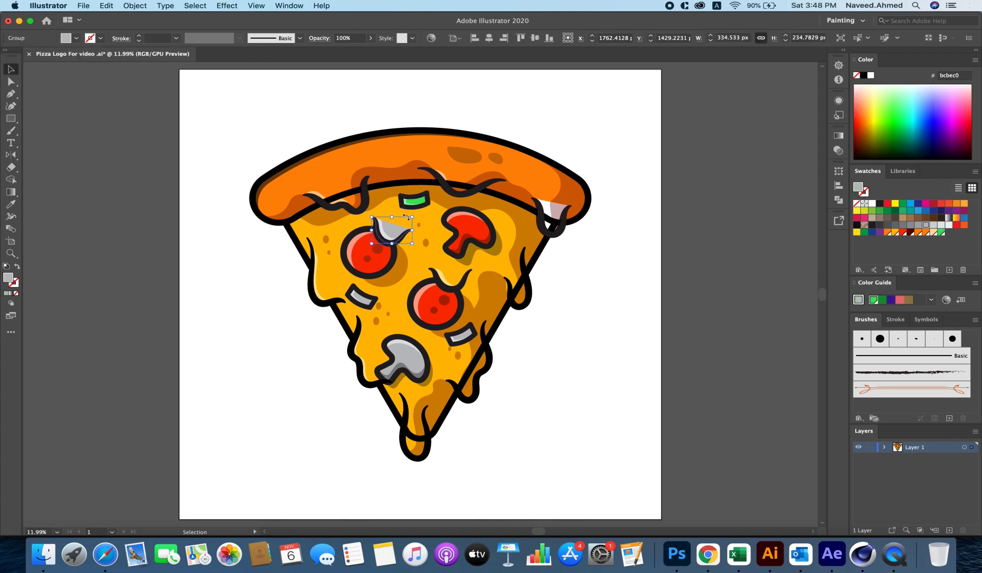
left_click(298, 167)
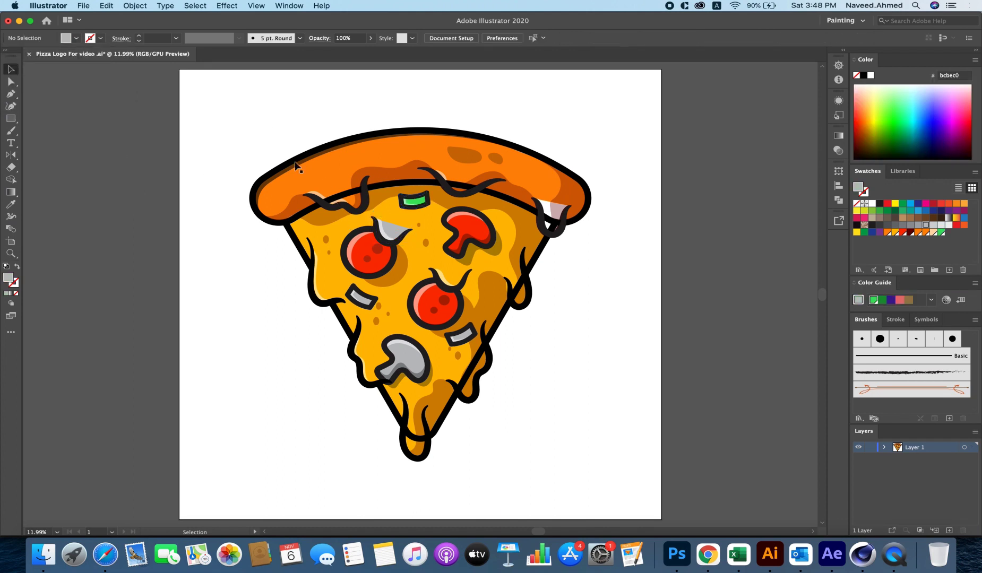
left_click(391, 229)
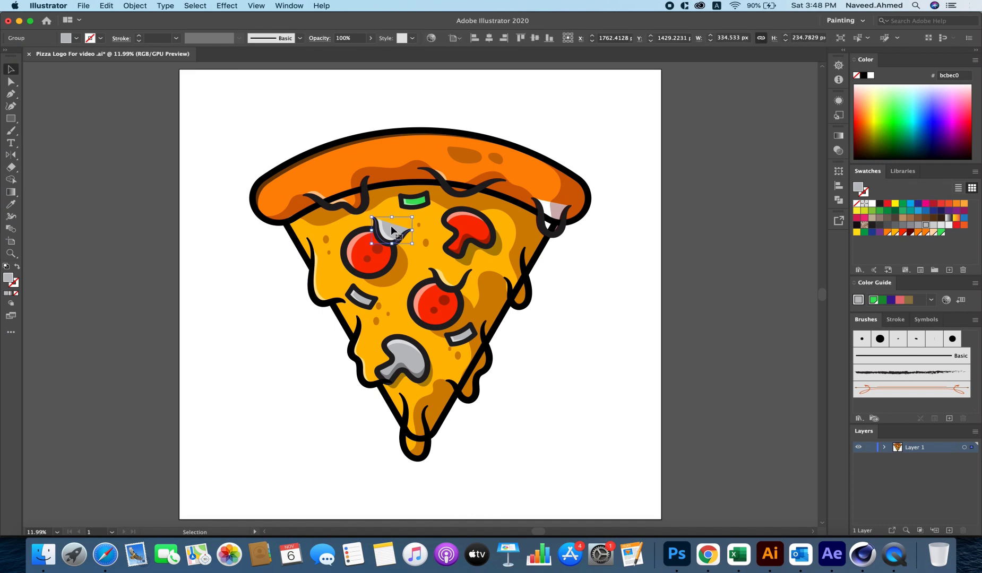
key("i")
left_click(417, 245)
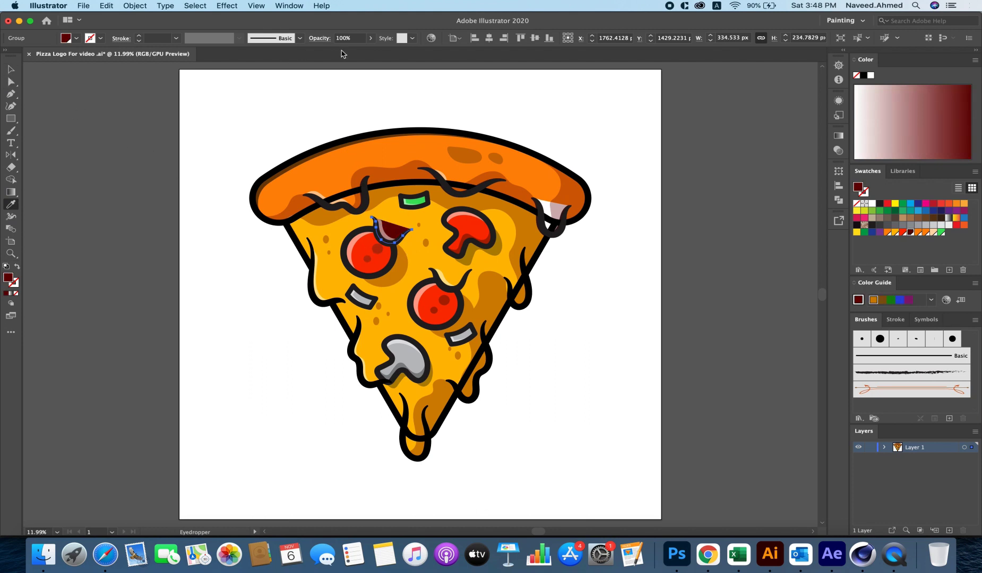
left_click(349, 38)
type("3")
type("0")
key("Return")
left_click(6, 69)
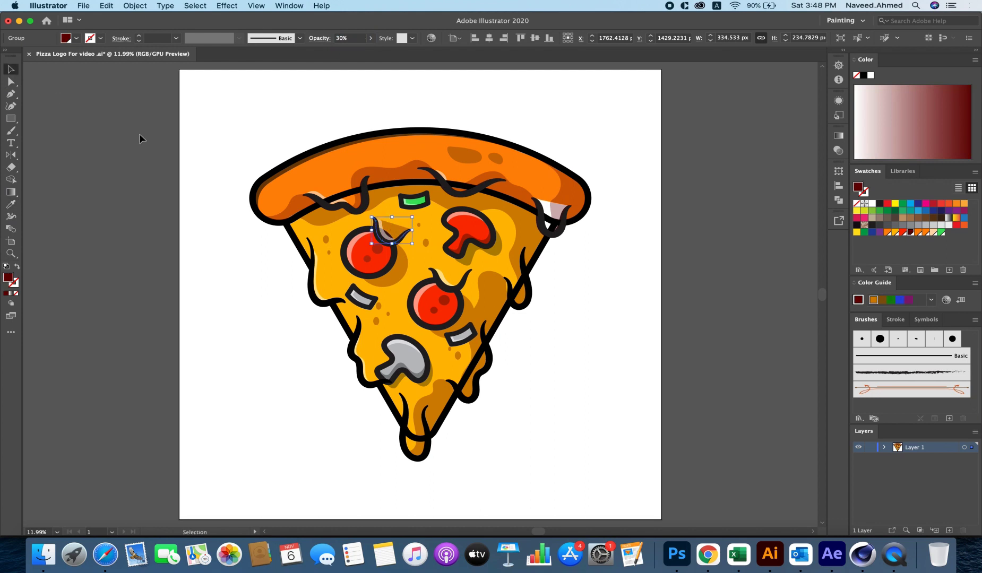
left_click(649, 370)
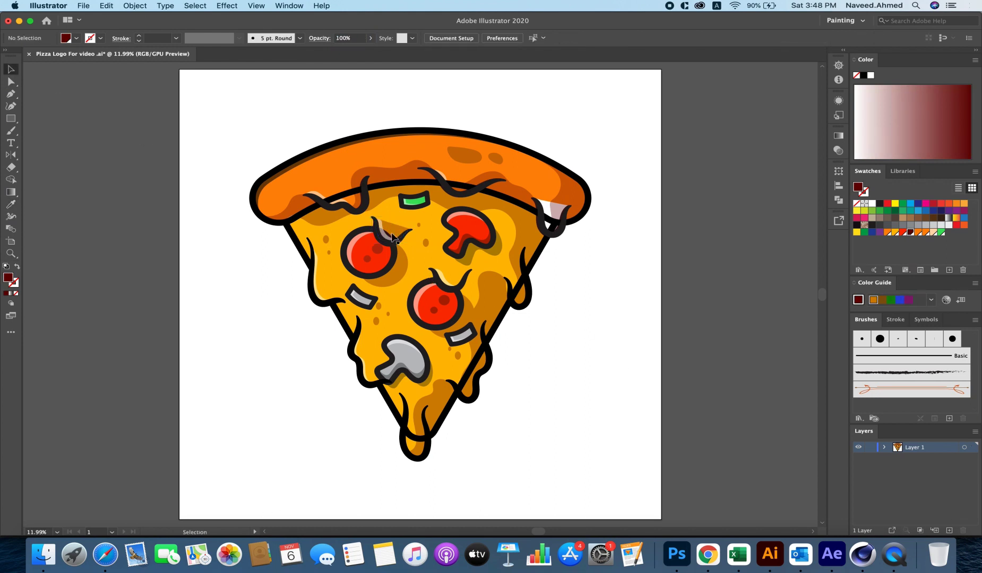
Step: Fill the upper mushroom's shadow dark red
left_click(499, 248)
key("i")
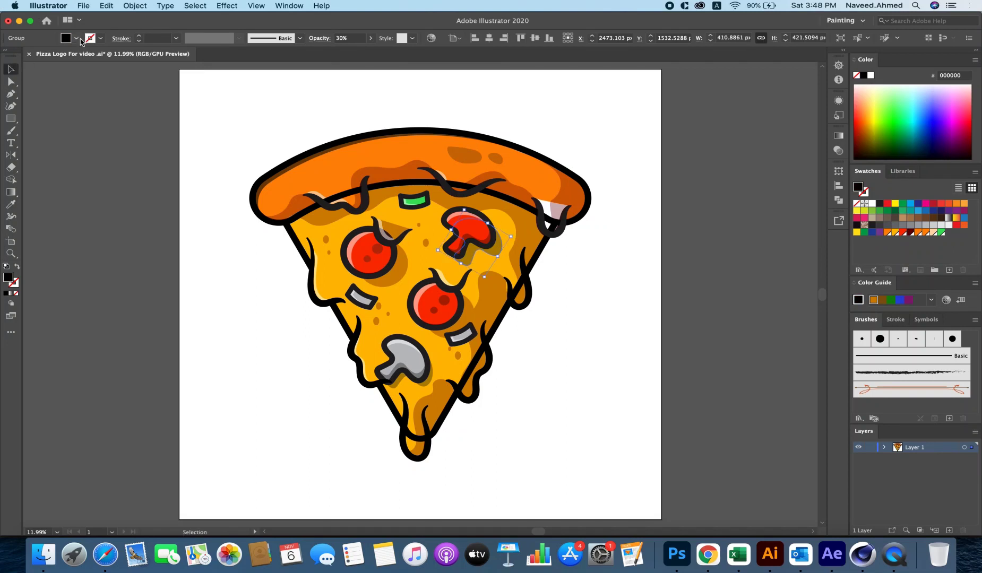
left_click(76, 38)
left_click(92, 84)
left_click(228, 239)
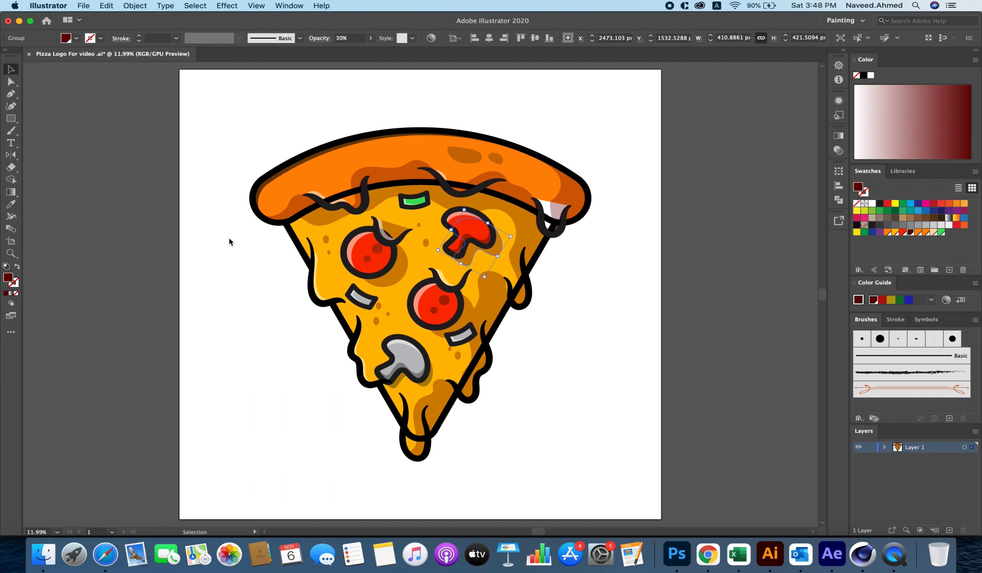
left_click(413, 364)
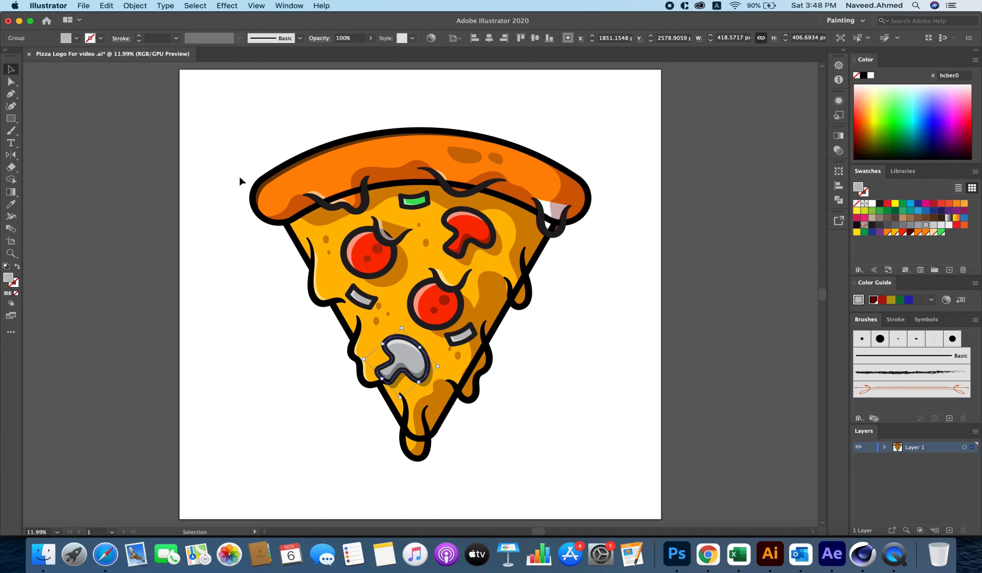
Step: Fill the lower mushroom peach and the right grey bar beside the lower pepperoni green
left_click(77, 39)
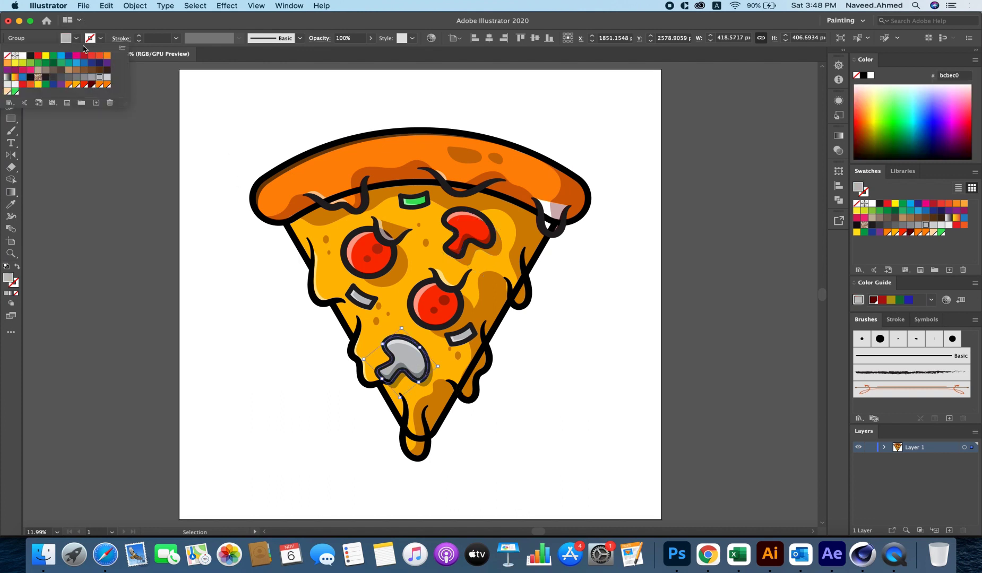
left_click(8, 92)
left_click(223, 254)
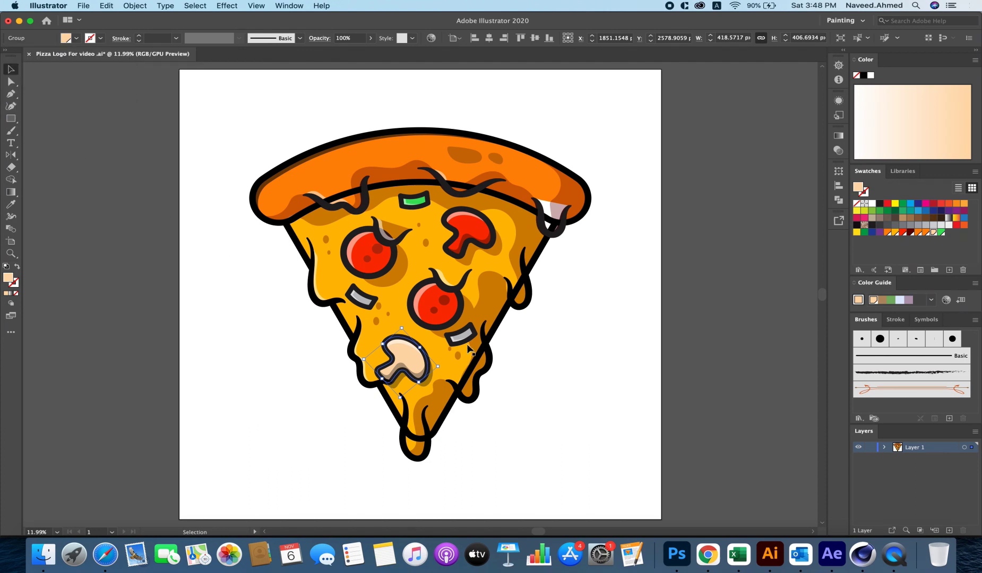
left_click(463, 338)
left_click(575, 415)
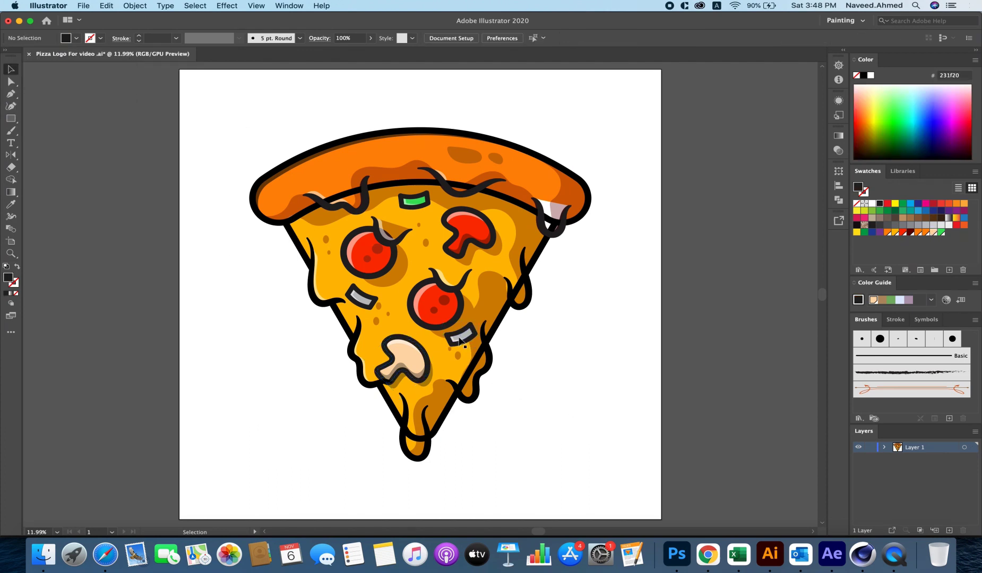
left_click(463, 341)
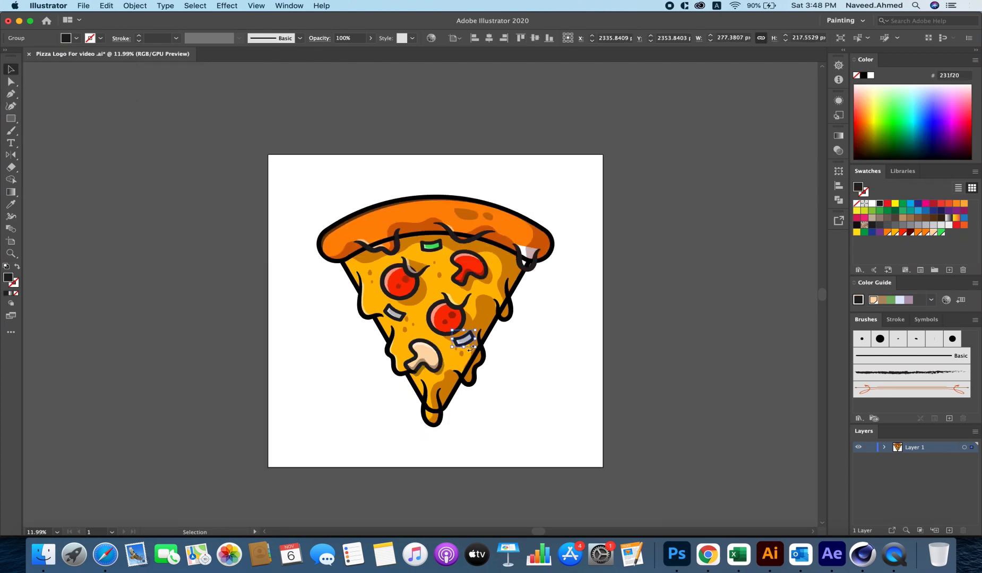
scroll(471, 349, "up", 4)
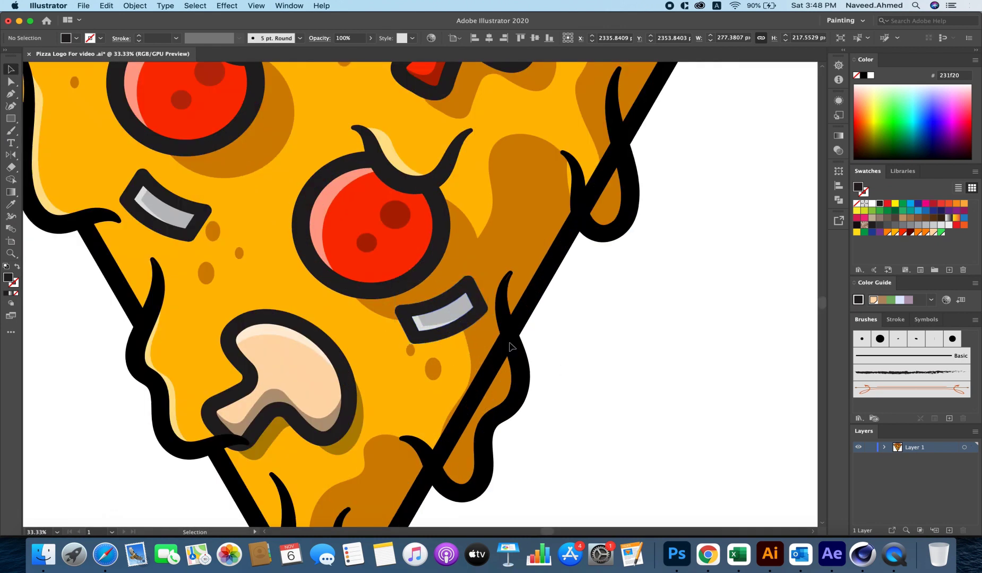
key("super+shift+b")
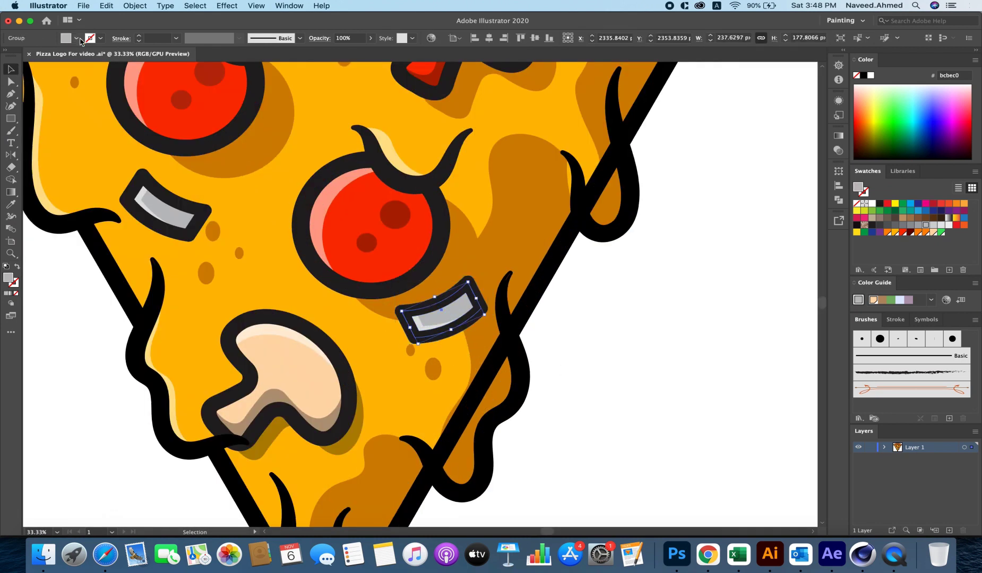
left_click(85, 39)
left_click(15, 92)
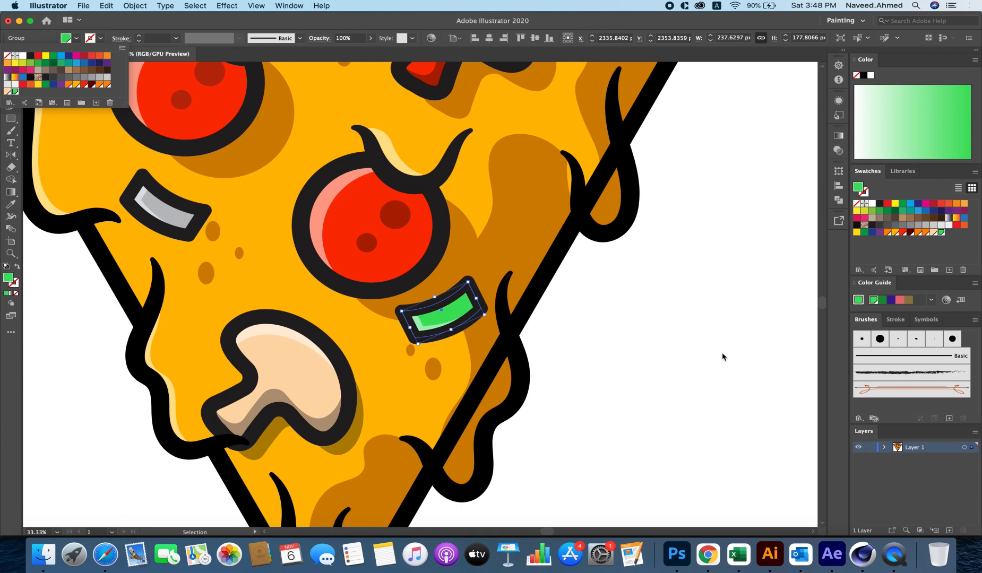
Step: Fill the left grey bar green from the Fill swatches
left_click(711, 343)
left_click(169, 215)
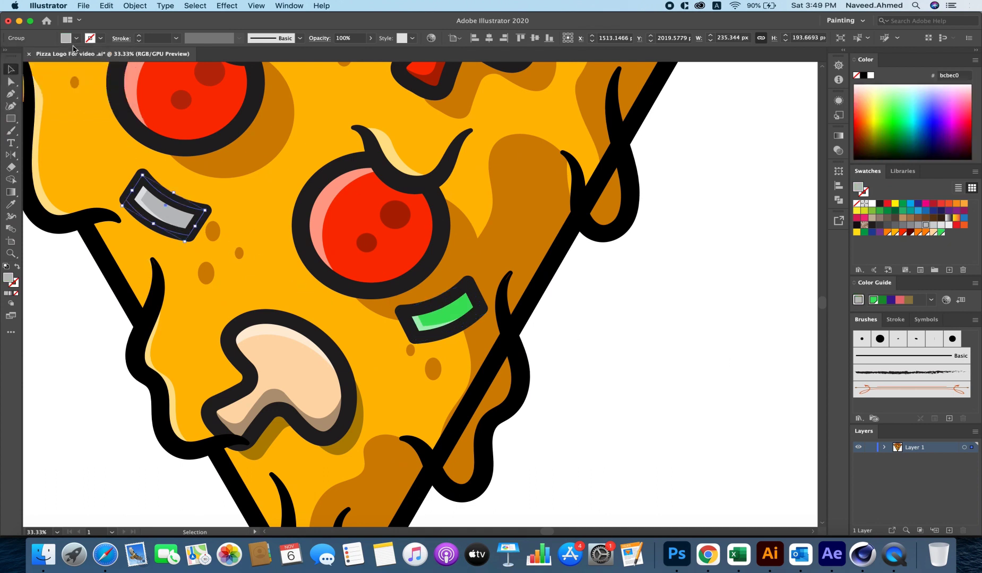
left_click(76, 38)
left_click(16, 93)
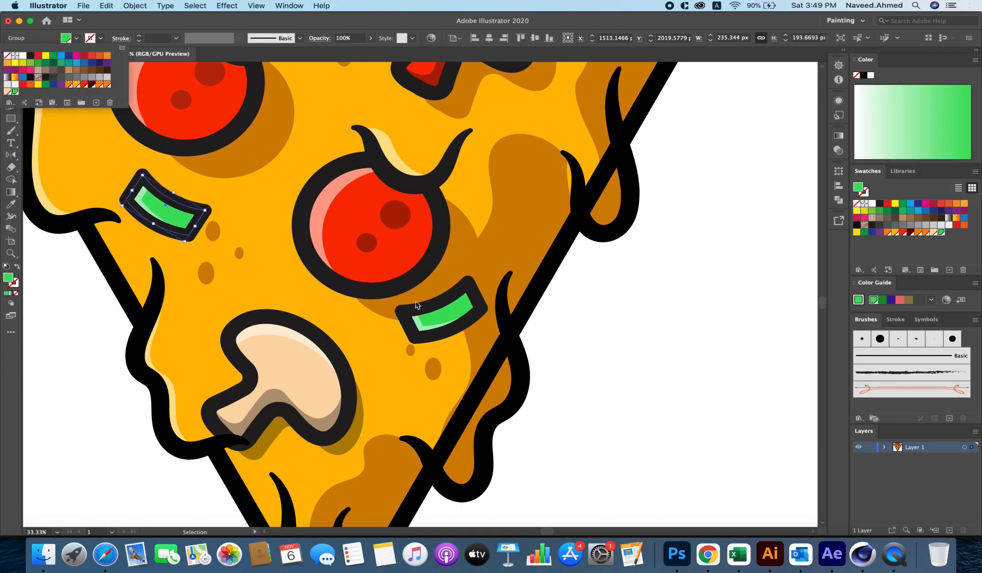
key("Escape")
scroll(468, 311, "up", 2)
scroll(466, 308, "down", 3)
scroll(467, 308, "down", 1)
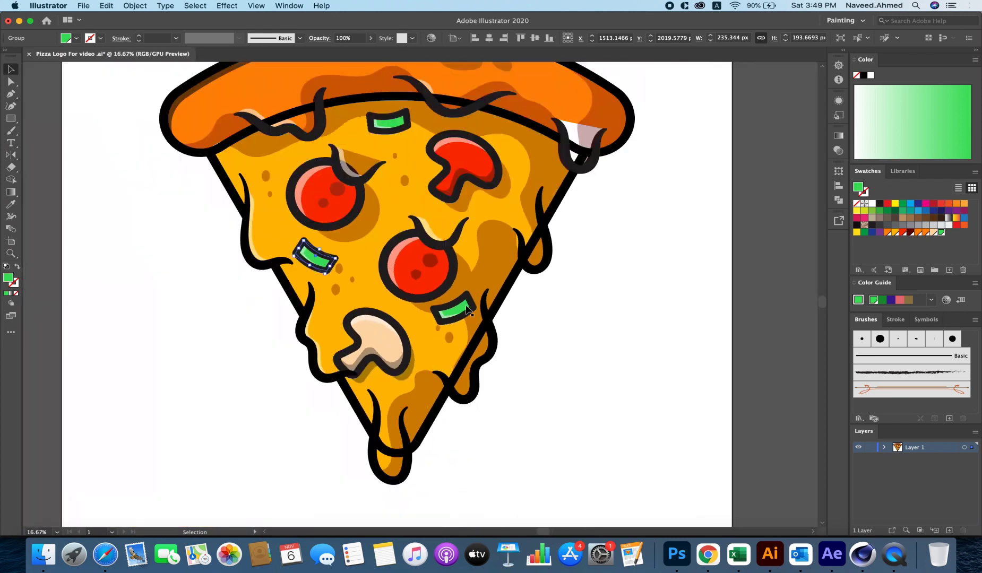
Step: Give the white drip highlight at the crust's right edge the crust's orange using the Eyedropper, then zoom out
left_click(571, 130)
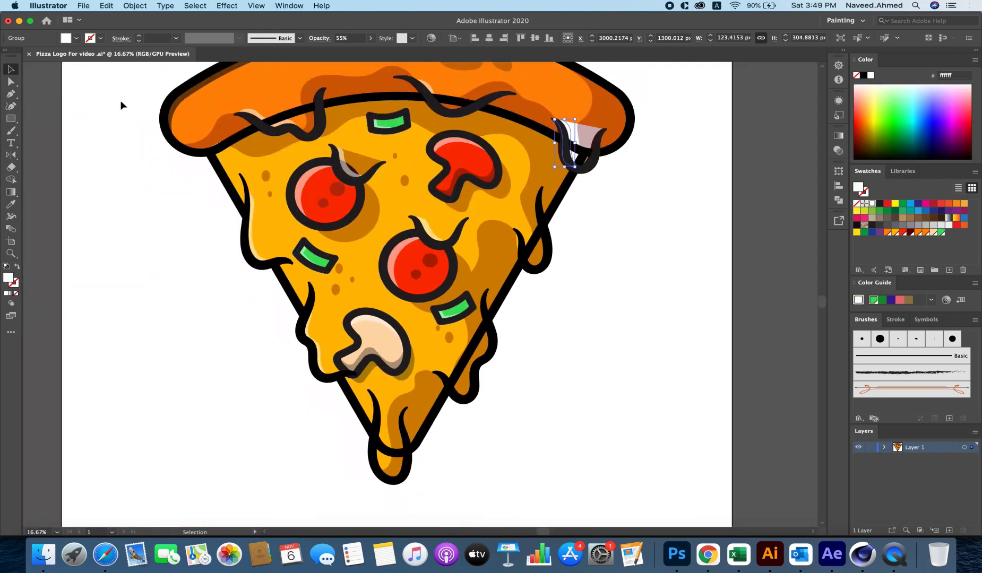
key("i")
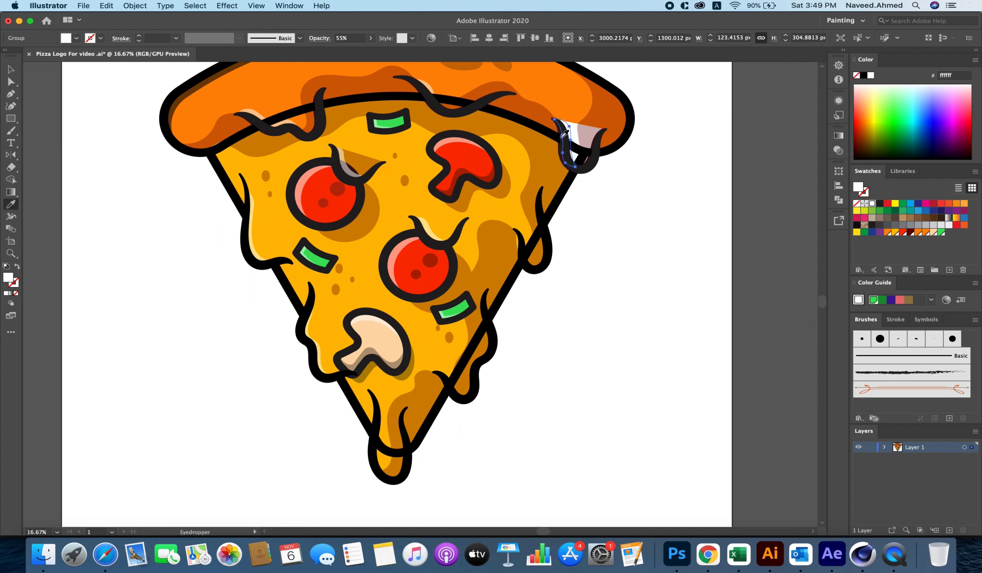
left_click(563, 106)
left_click(10, 69)
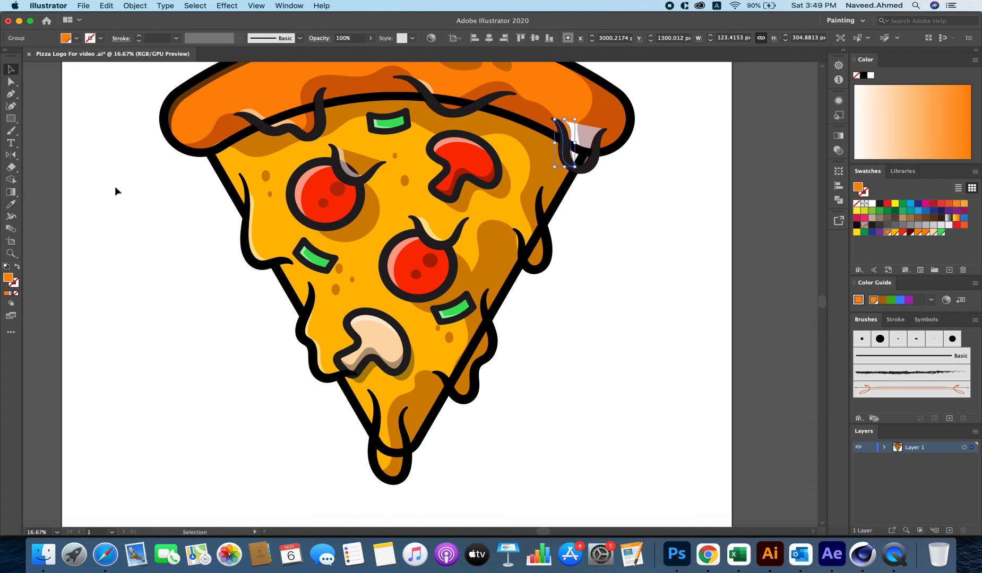
left_click(224, 278)
key("ctrl+minus")
key("ctrl+minus")
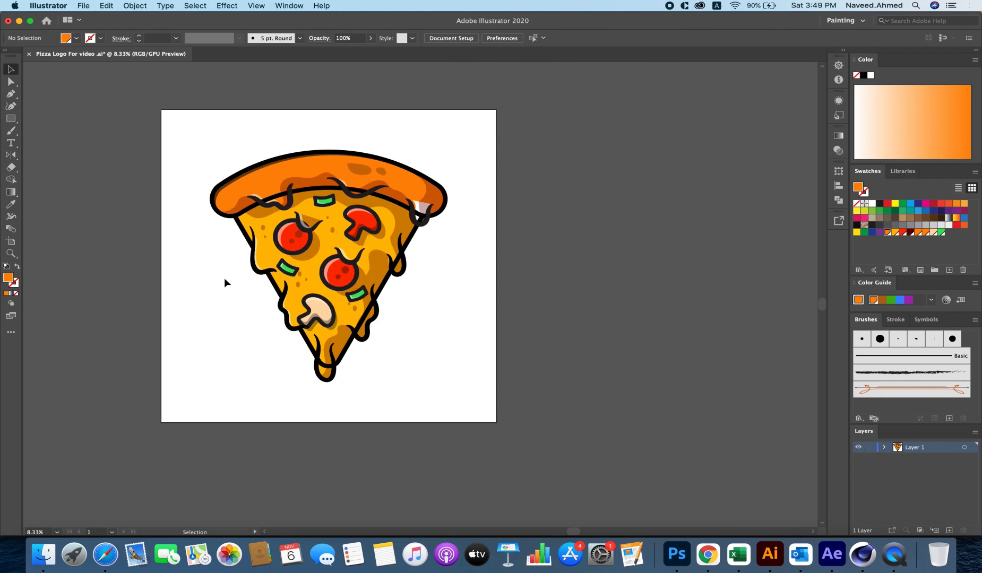
scroll(224, 278, "up", 1)
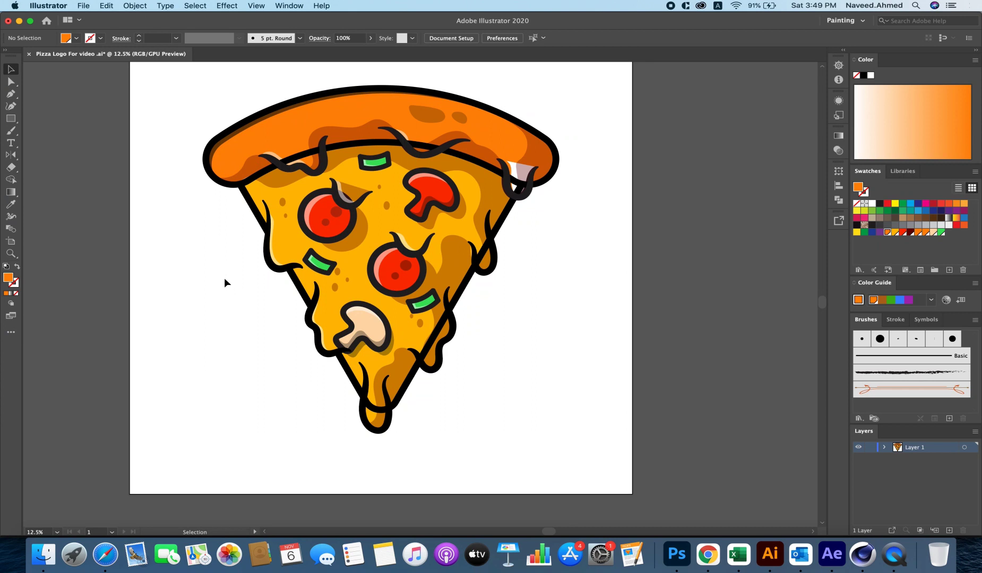
Step: Recolour the slice body outline and the crust outline dark red
left_click(316, 344)
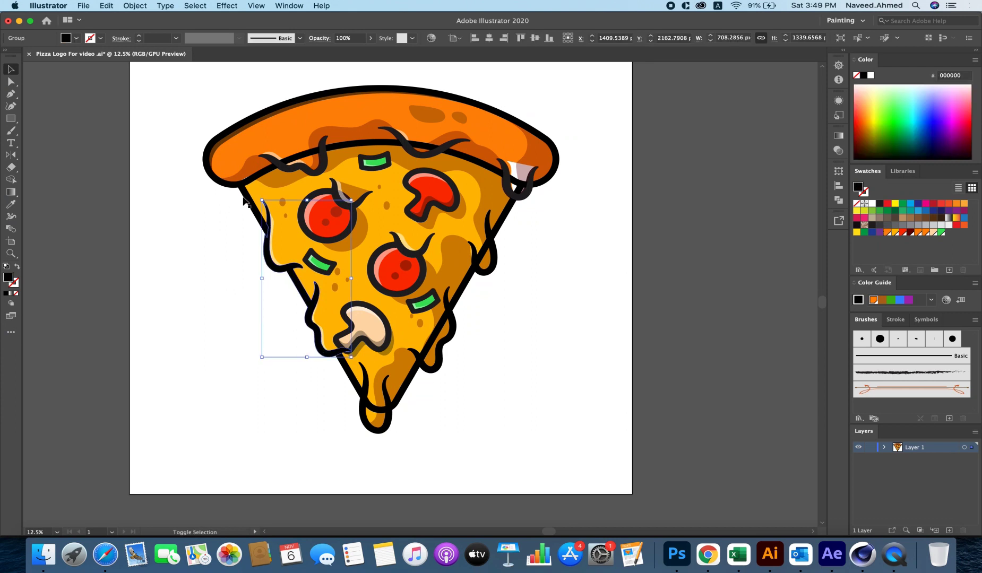
left_click(249, 199)
left_click(77, 39)
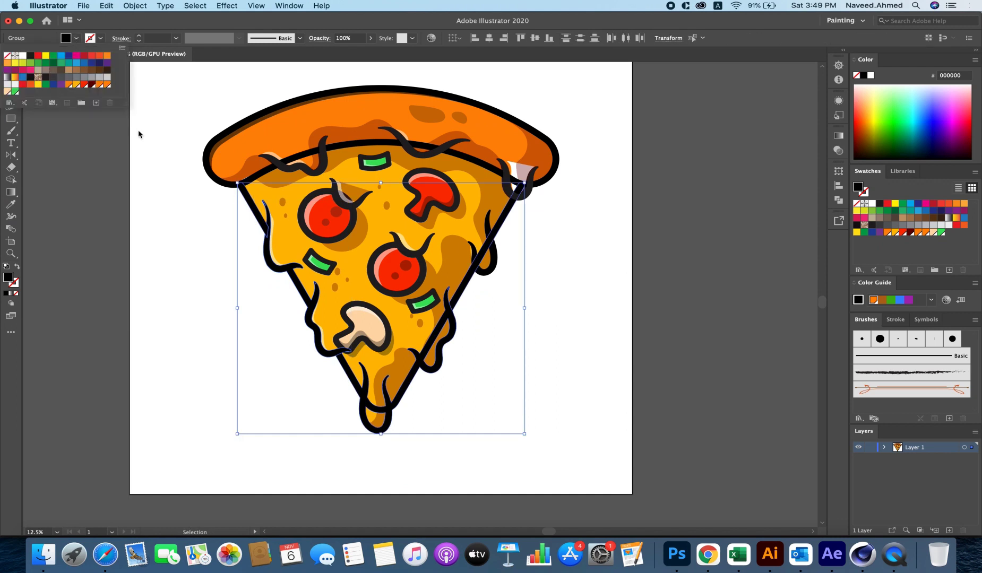
left_click(85, 83)
left_click(167, 232)
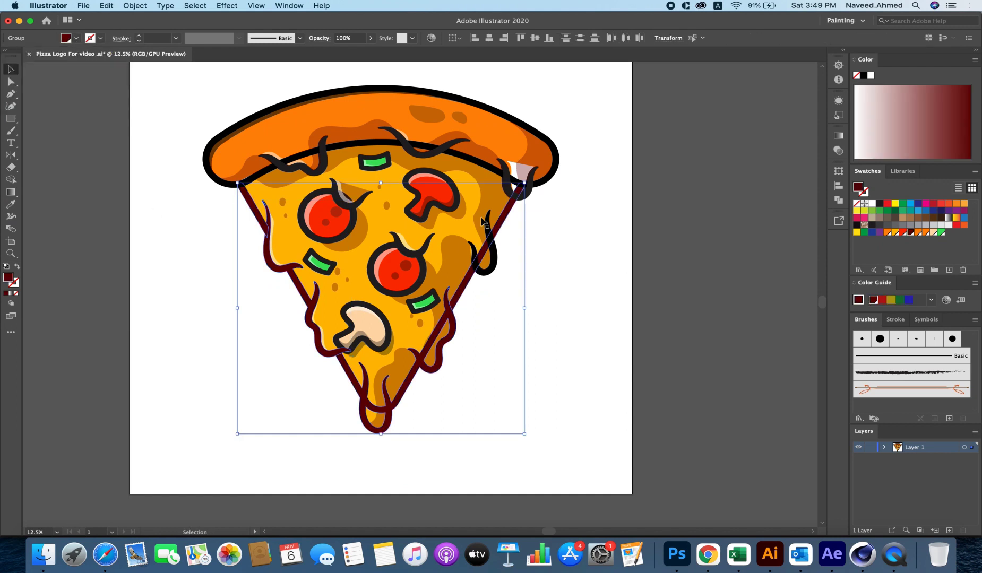
left_click(534, 247)
left_click(552, 179)
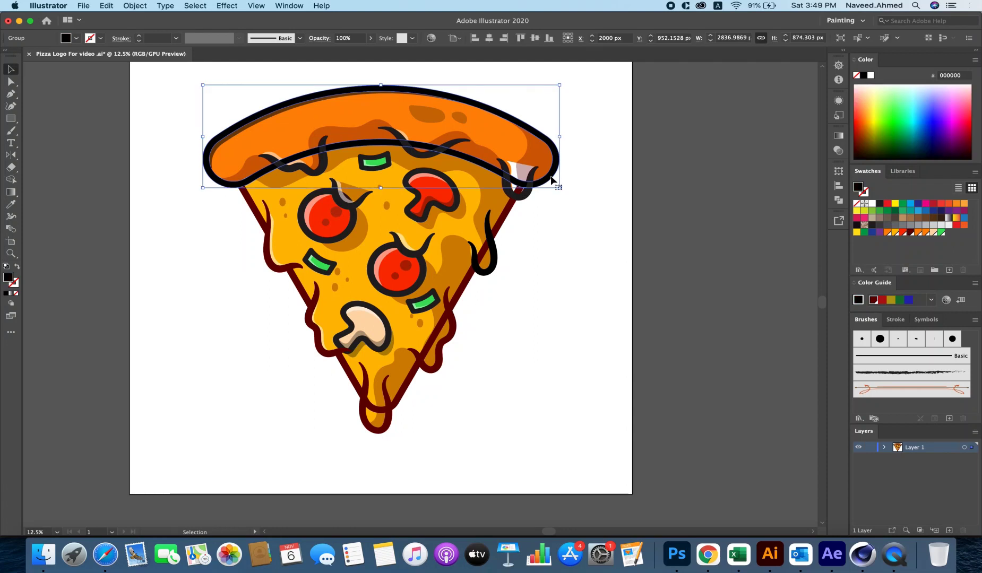
left_click(76, 39)
left_click(86, 84)
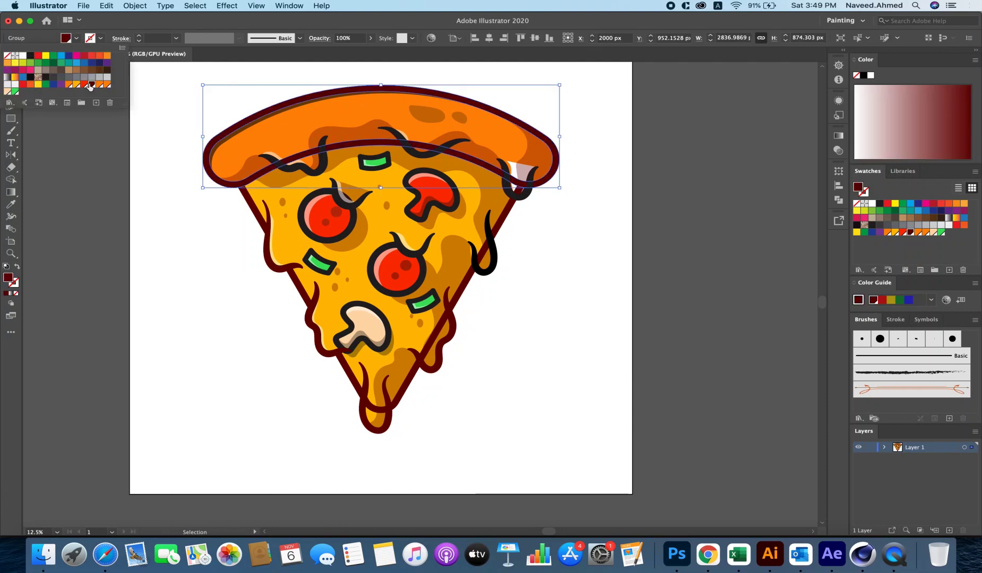
Step: Make the three black cheese squiggles dark red
left_click(271, 163)
left_click(410, 150, "shift")
left_click(506, 170, "shift")
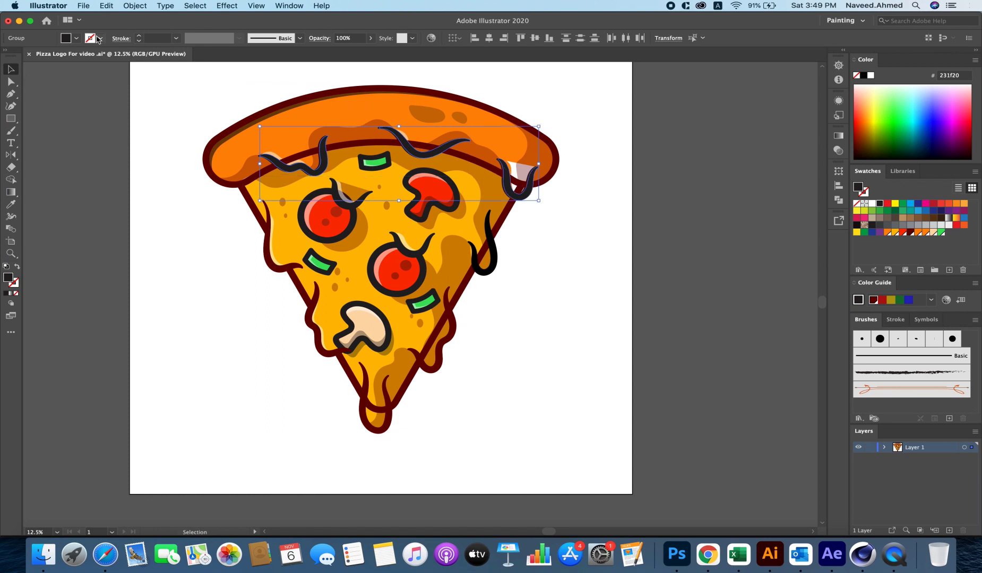
left_click(88, 38)
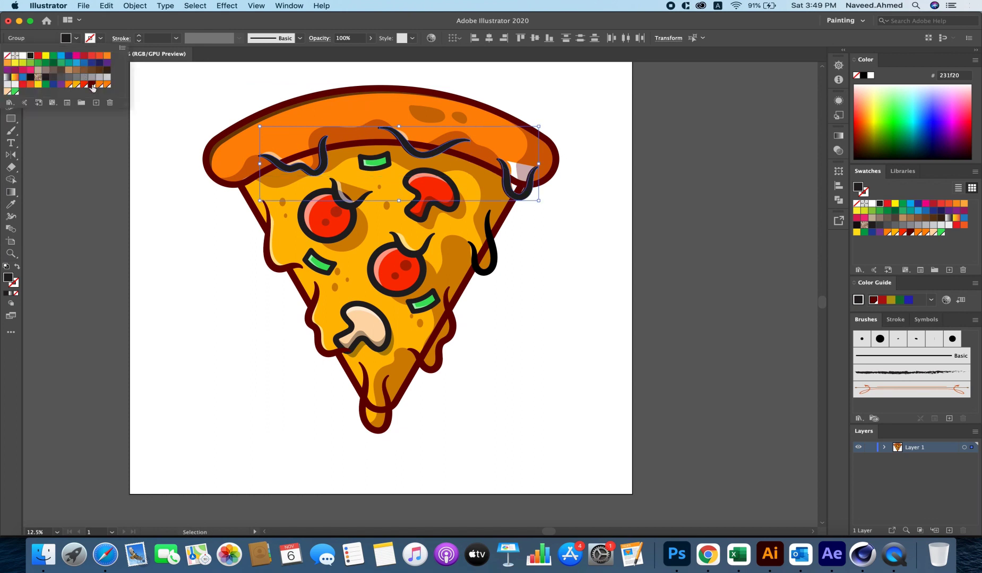
left_click(92, 85)
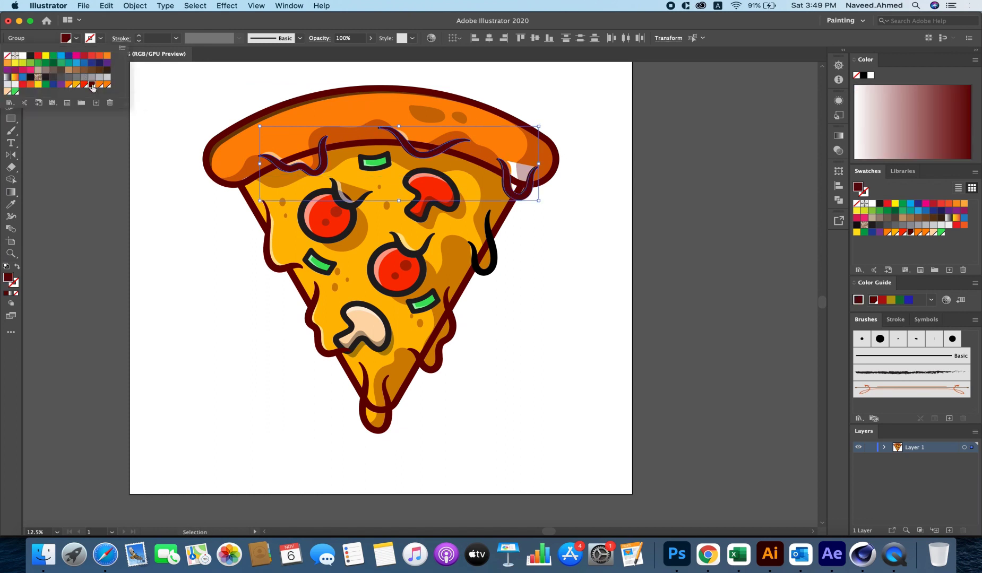
Step: Turn the left pepperoni, top mushroom and top green pepper outlines maroon
left_click(308, 234)
left_click(369, 205, "shift")
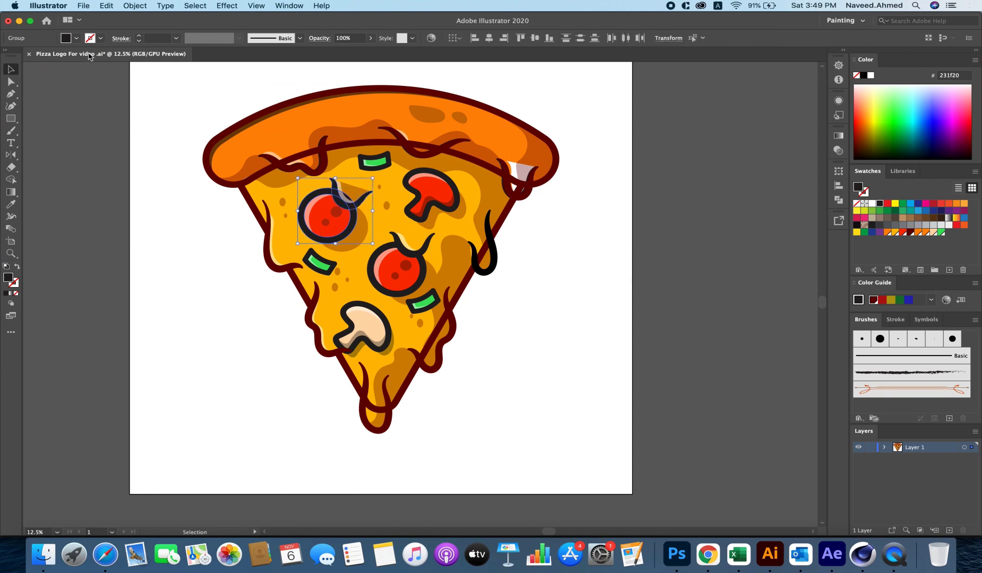
left_click(77, 38)
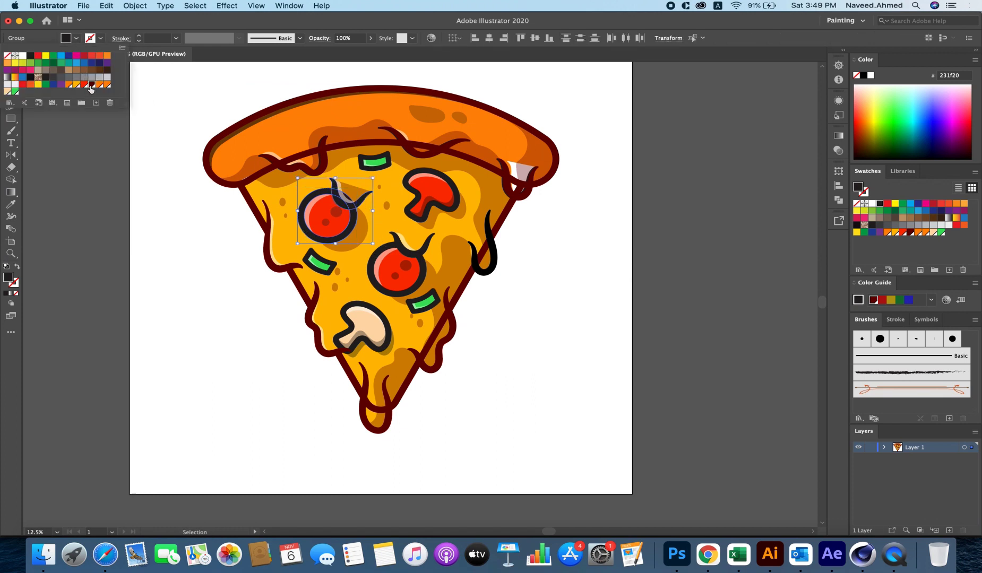
left_click(92, 84)
left_click(174, 206)
left_click(385, 157)
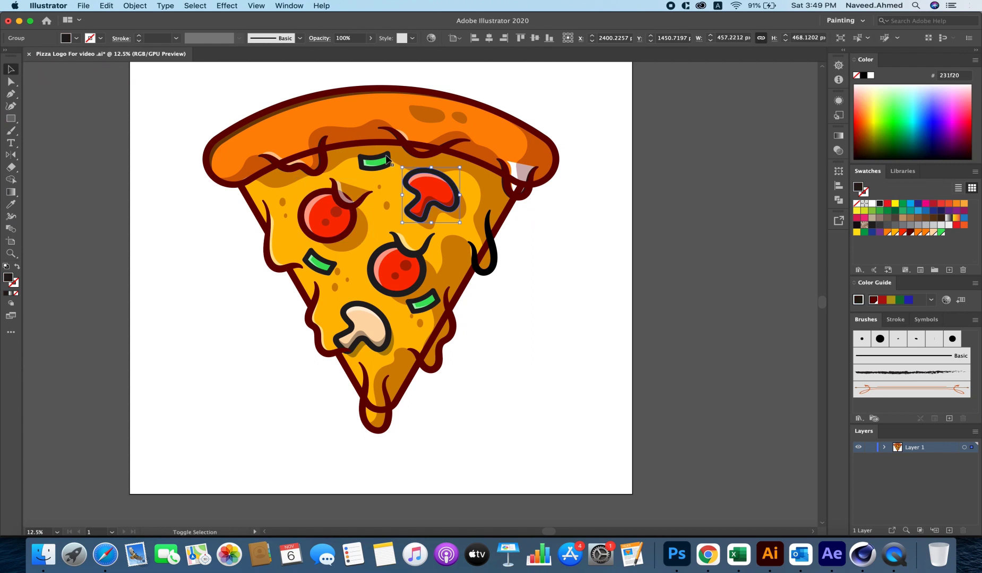
left_click(76, 39)
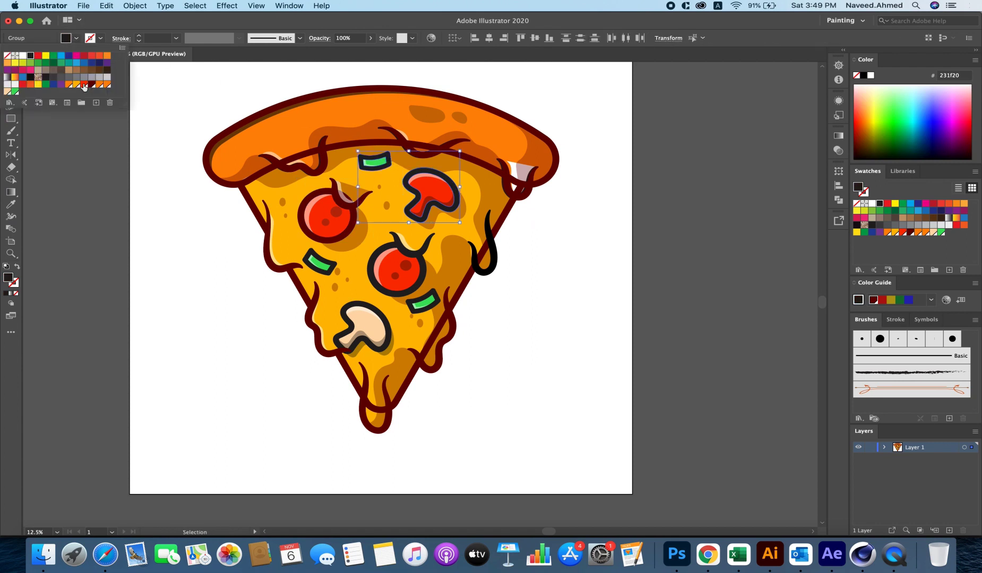
left_click(92, 84)
left_click(476, 279)
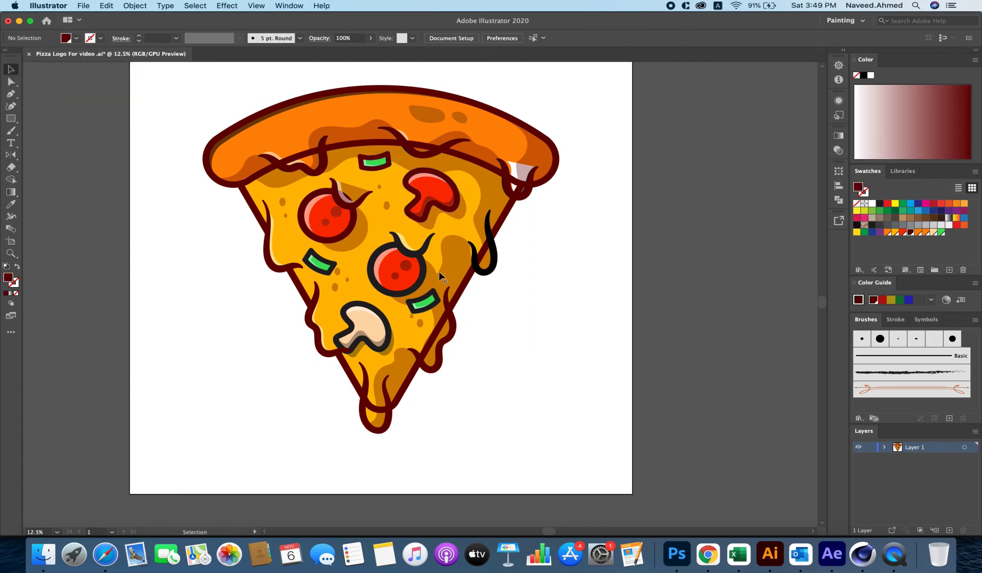
Step: Make the central pepperoni outline and the black curl on the slice's right maroon
left_click(414, 254)
left_click(423, 271, "shift")
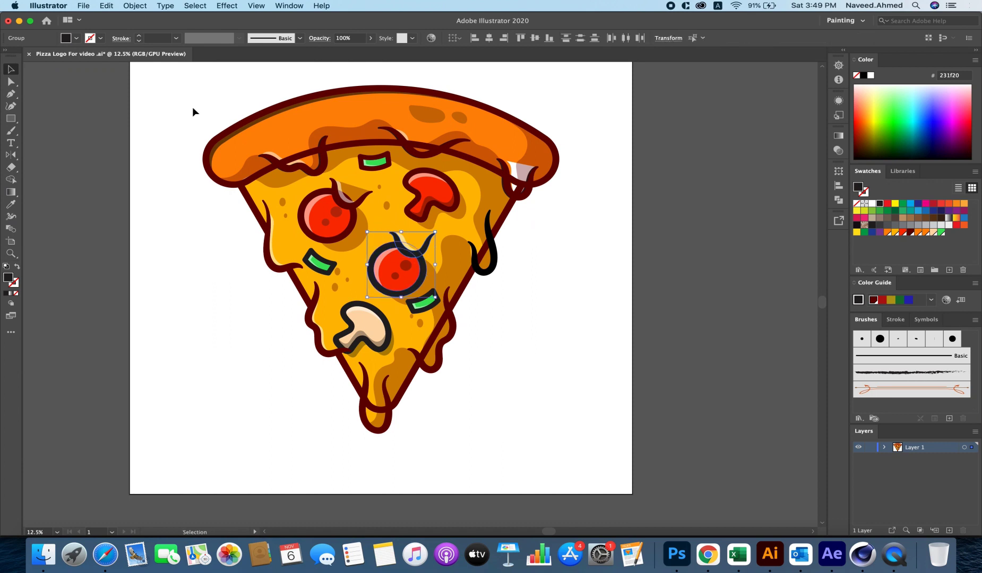
left_click(76, 38)
left_click(91, 83)
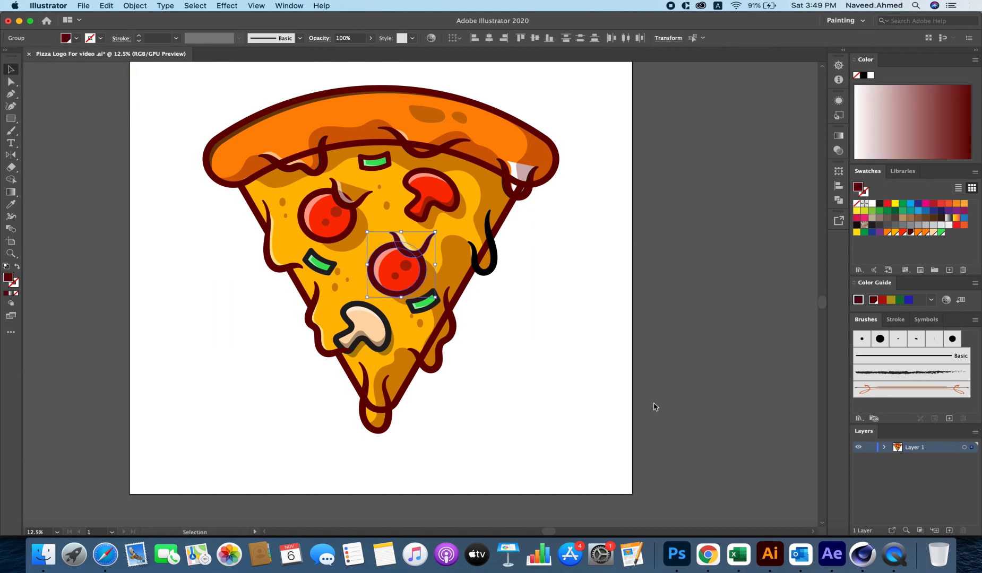
left_click(490, 263)
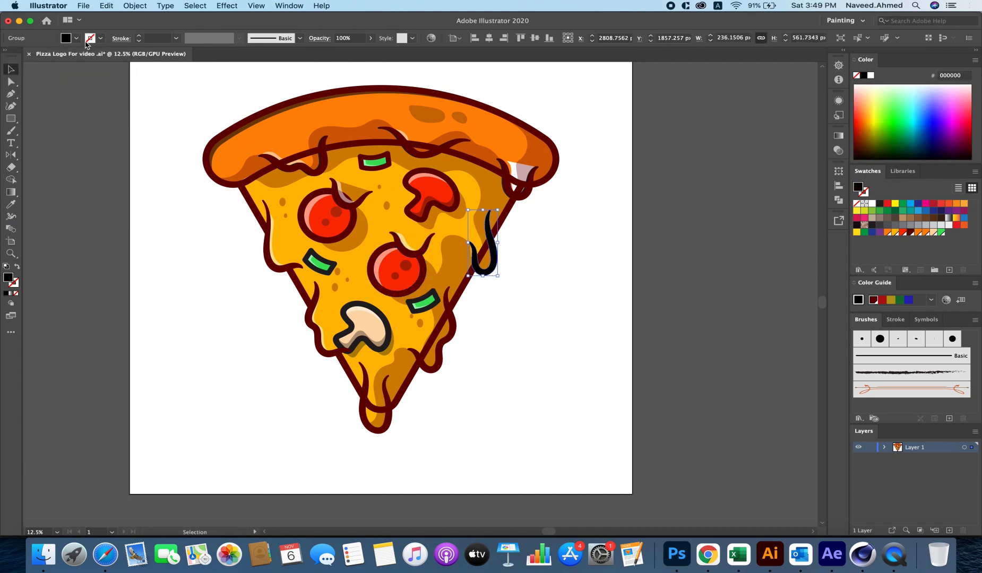
left_click(76, 38)
left_click(91, 84)
left_click(518, 212)
left_click(511, 167)
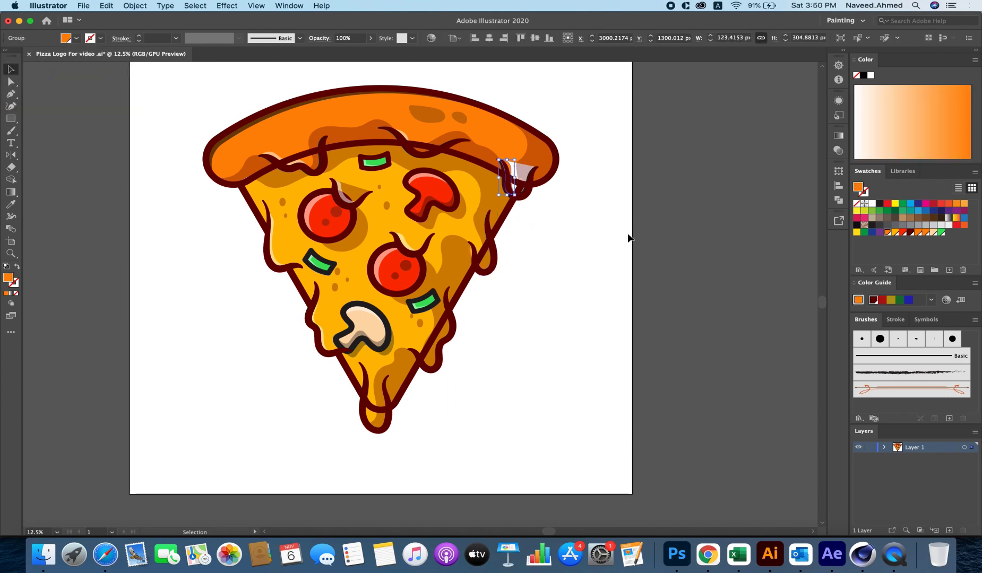
left_click(594, 218)
left_click(516, 179)
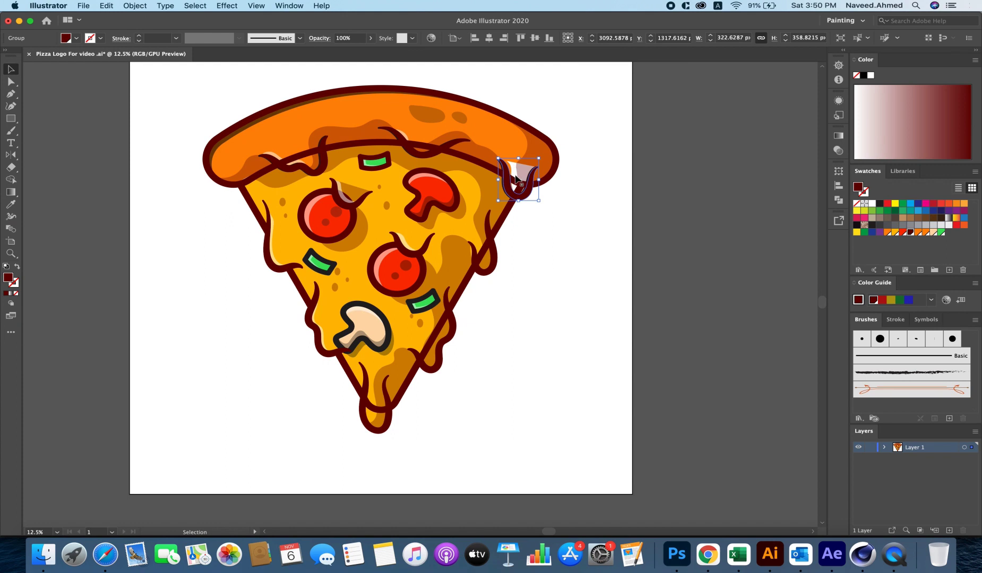
Step: Fill the white shape inside the crust-corner curl with sampled orange
key("super+equal")
key("super+equal")
key("super+equal")
left_click(548, 296)
left_click(225, 176)
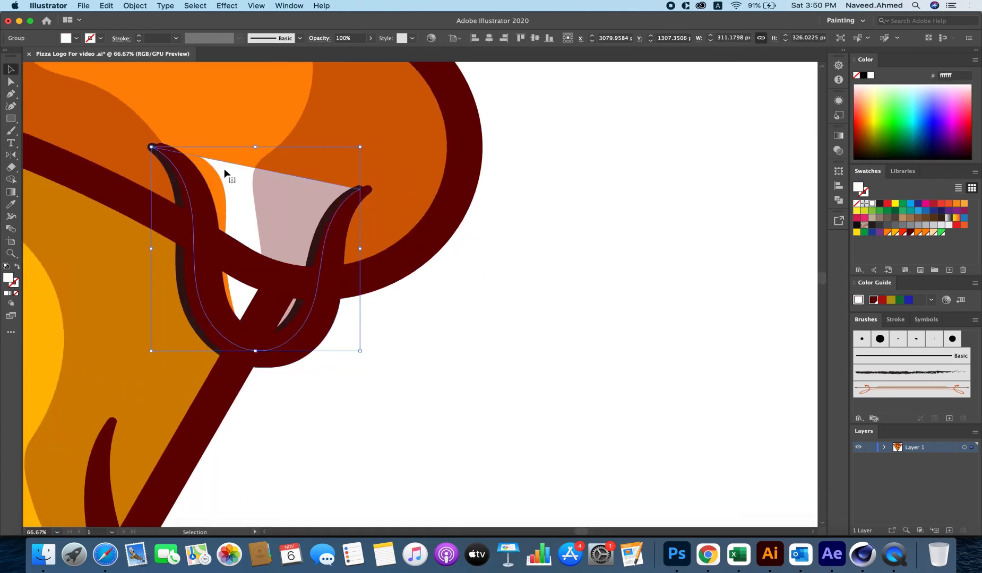
key("i")
left_click(232, 124)
key("super+minus")
key("super+minus")
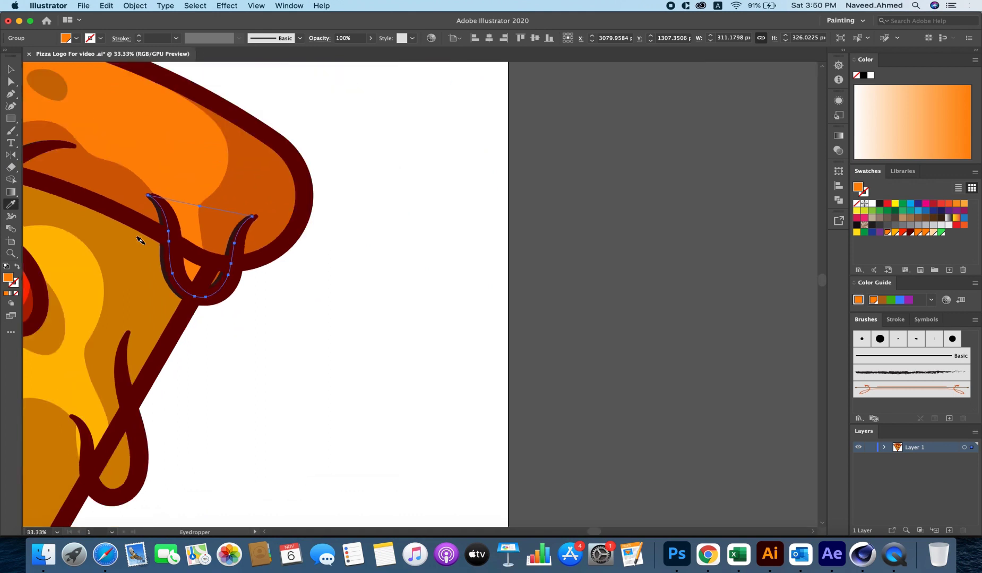
Step: Zoom out and pan until the whole pizza slice fits in the window
key("super+minus")
key("v")
key("super+shift+a")
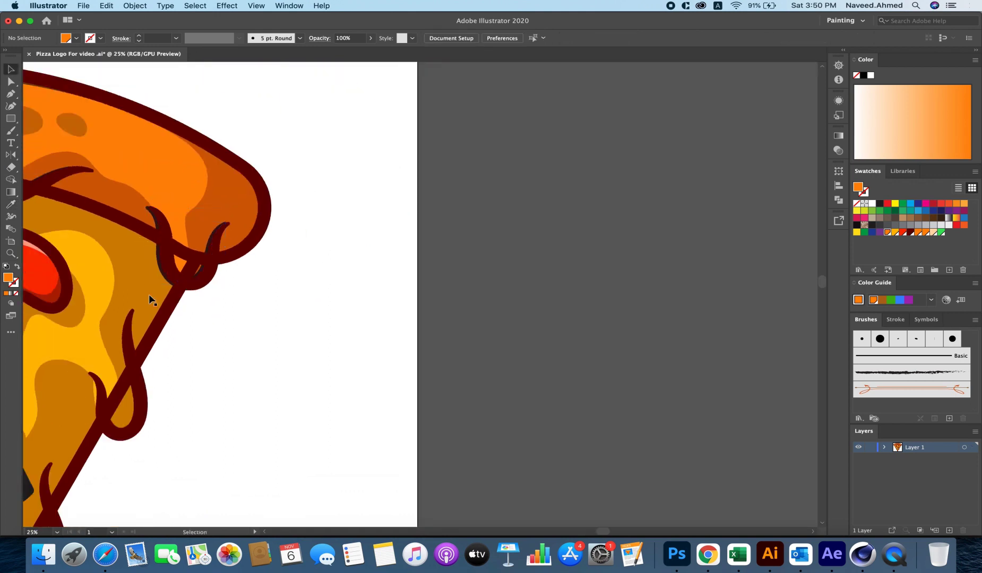
key("super+minus")
key("super+minus")
key("super+minus")
key("super+equal")
key("super+equal")
left_click_drag(176, 362, 335, 301)
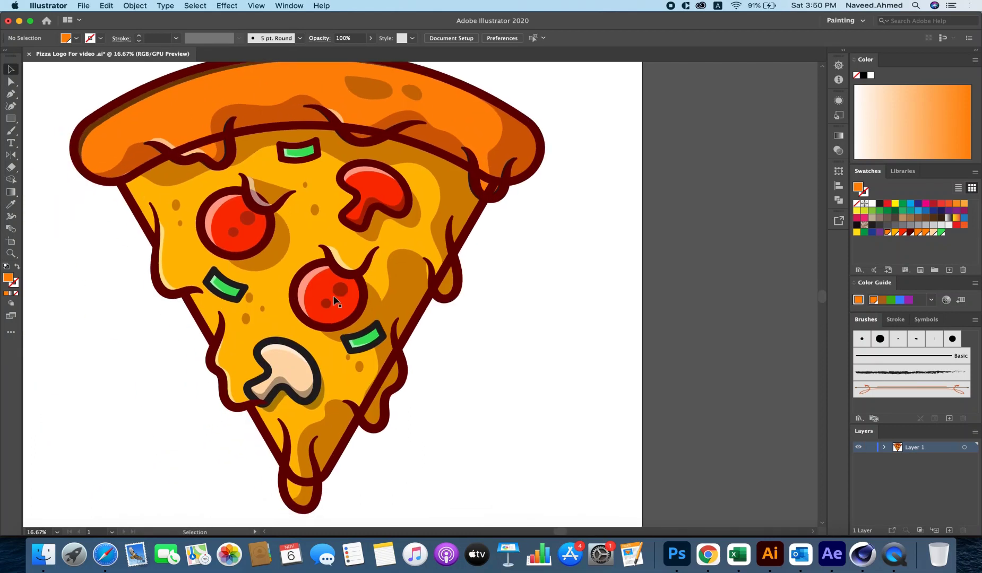
key("super+equal")
key("super+minus")
scroll(299, 246, "up", 5)
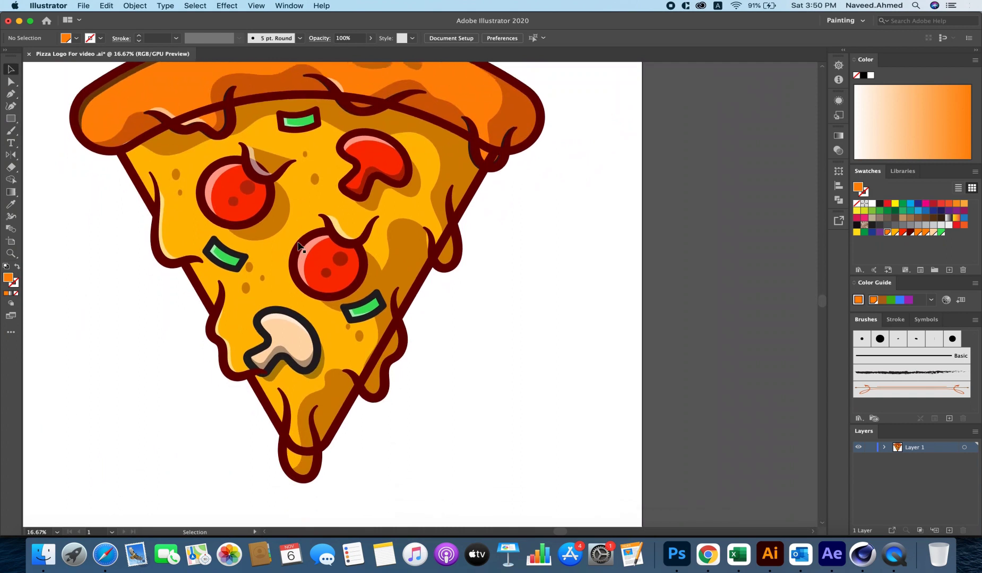
key("super+minus")
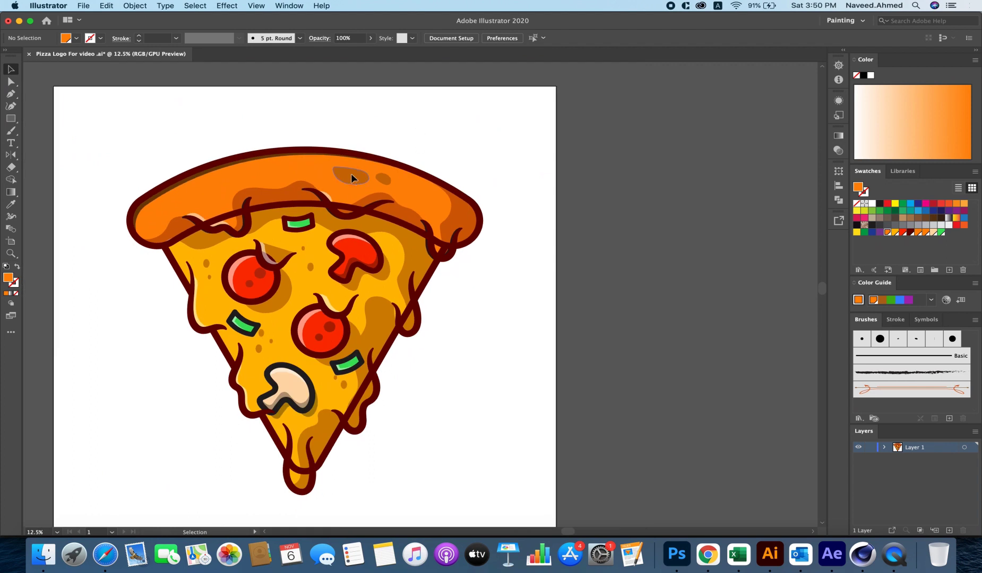
Step: Fill the dark spots on the crust with pure white (ffffff) in the Color Picker
left_click(352, 178)
double_click(8, 277)
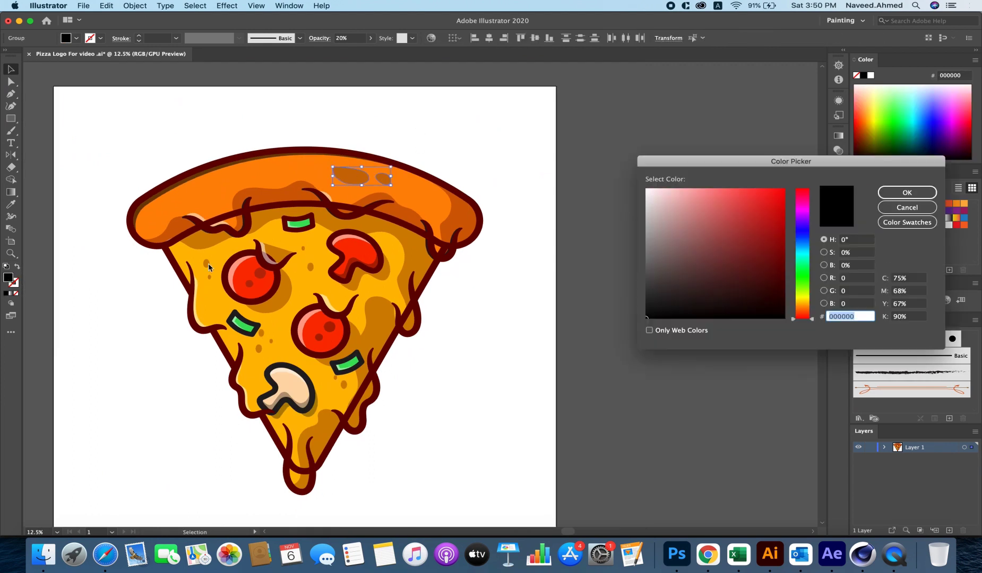
left_click(619, 183)
left_click(646, 189)
left_click(922, 195)
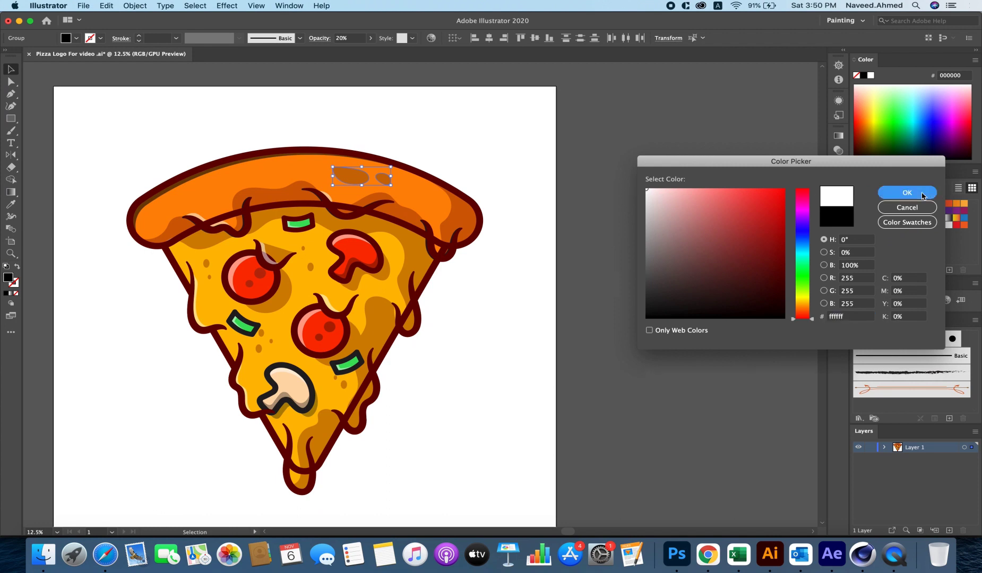
left_click(531, 255)
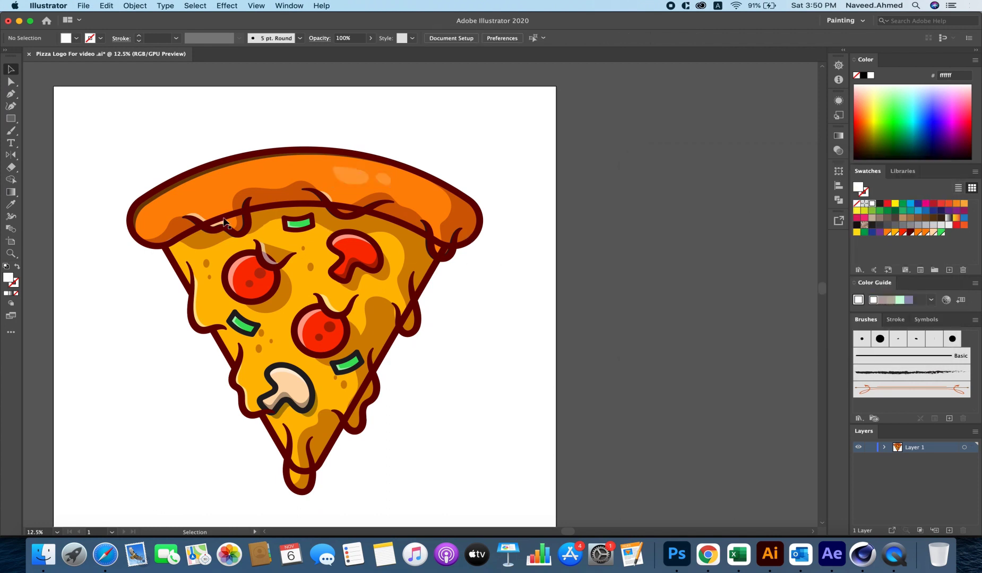
left_click(169, 186)
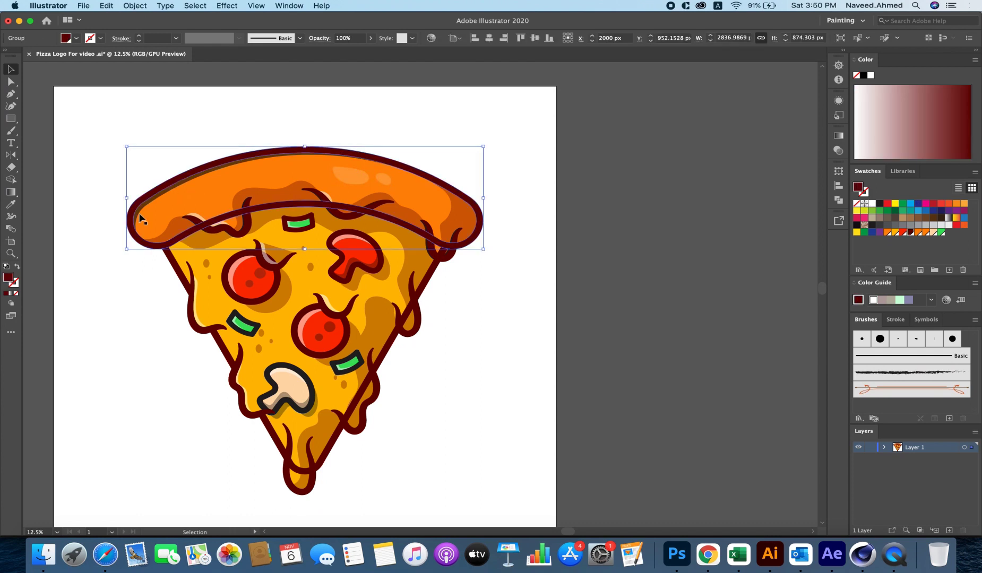
Step: Fill the dark shading along the crust's edge white through the Color Picker
scroll(139, 216, "up", 2, "alt")
scroll(139, 217, "up", 3, "alt")
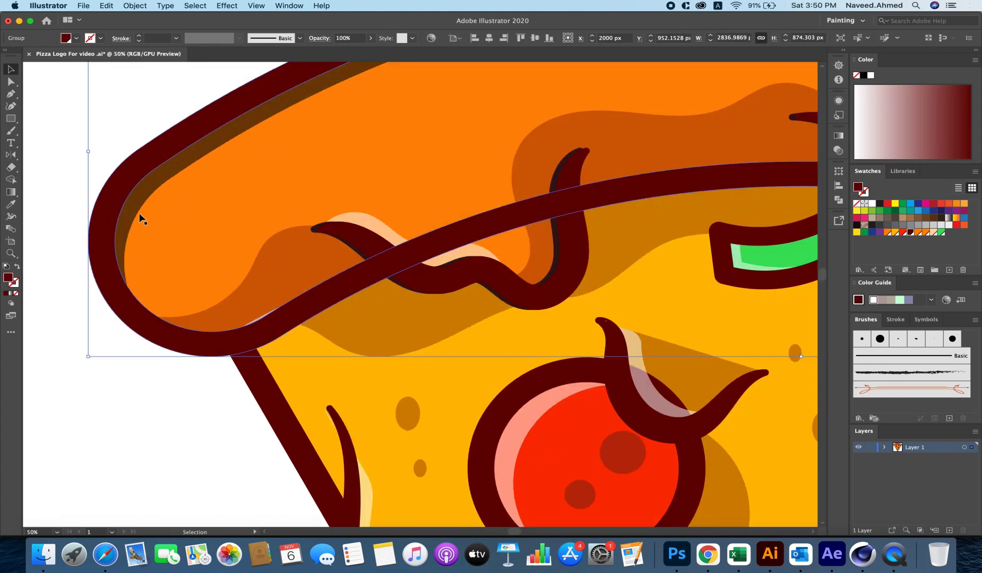
left_click(166, 180)
scroll(167, 181, "up", 4, "alt")
scroll(168, 183, "down", 3, "alt")
scroll(167, 183, "down", 1, "alt")
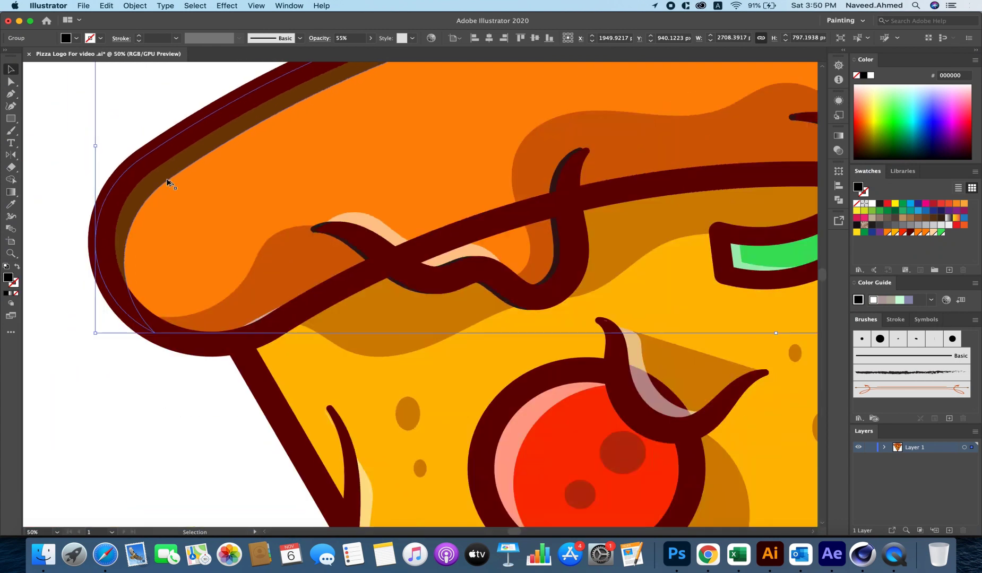
scroll(166, 193, "down", 2, "alt")
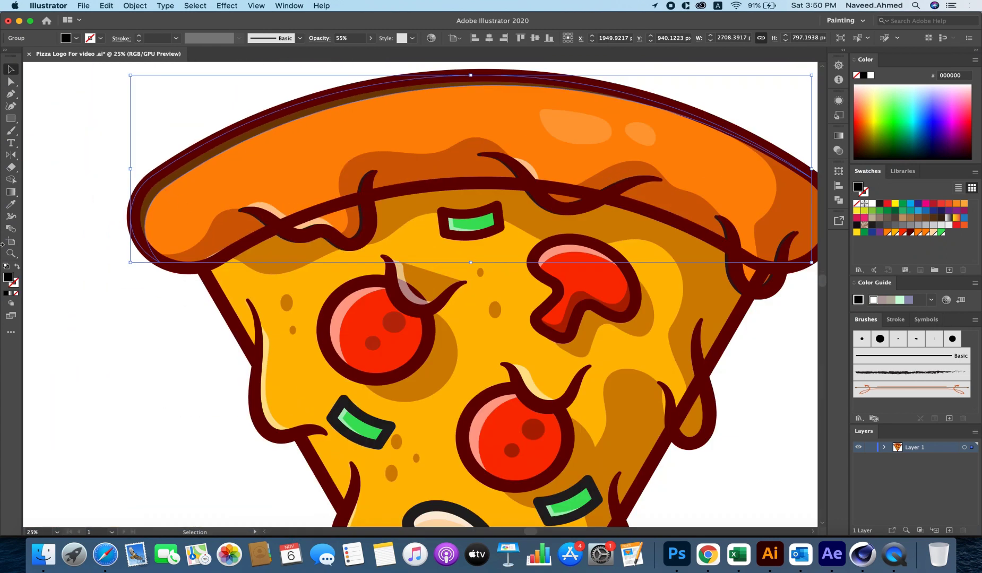
double_click(10, 279)
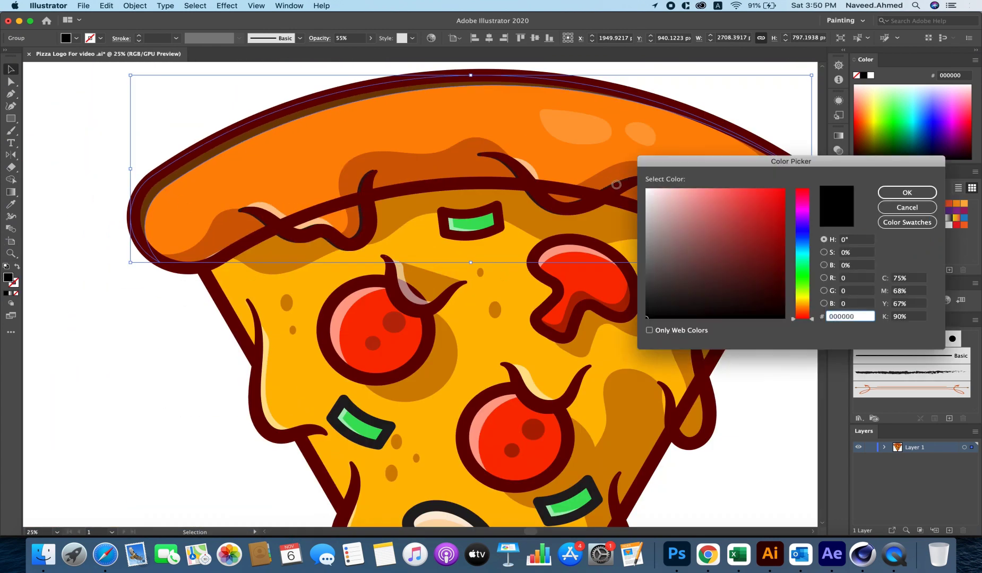
left_click(907, 193)
scroll(373, 292, "down", 1, "alt")
scroll(374, 293, "down", 1, "alt")
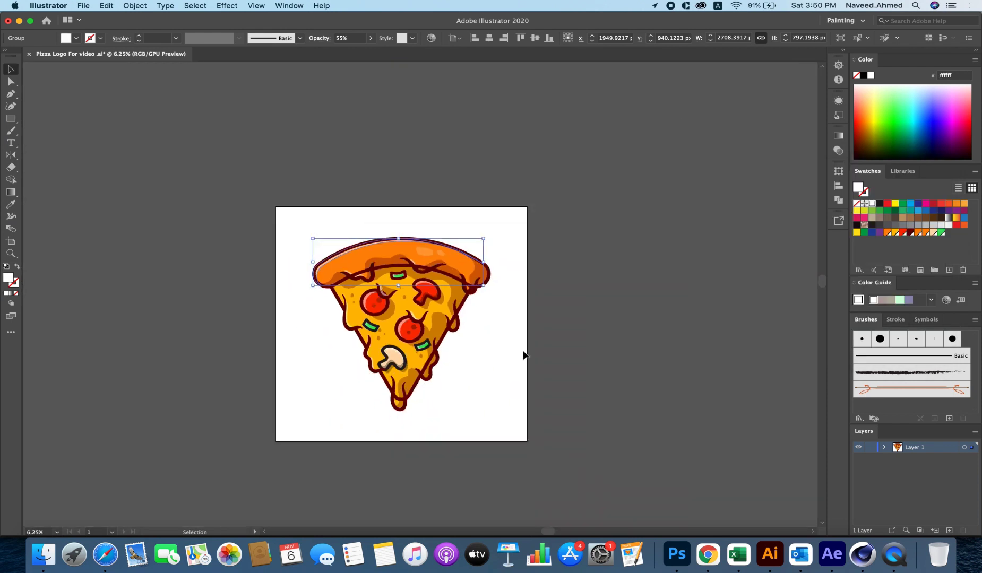
left_click(487, 350)
Step: Copy the slice's dark red onto the lower mushroom outline with the Eyedropper
scroll(488, 350, "up", 1, "alt")
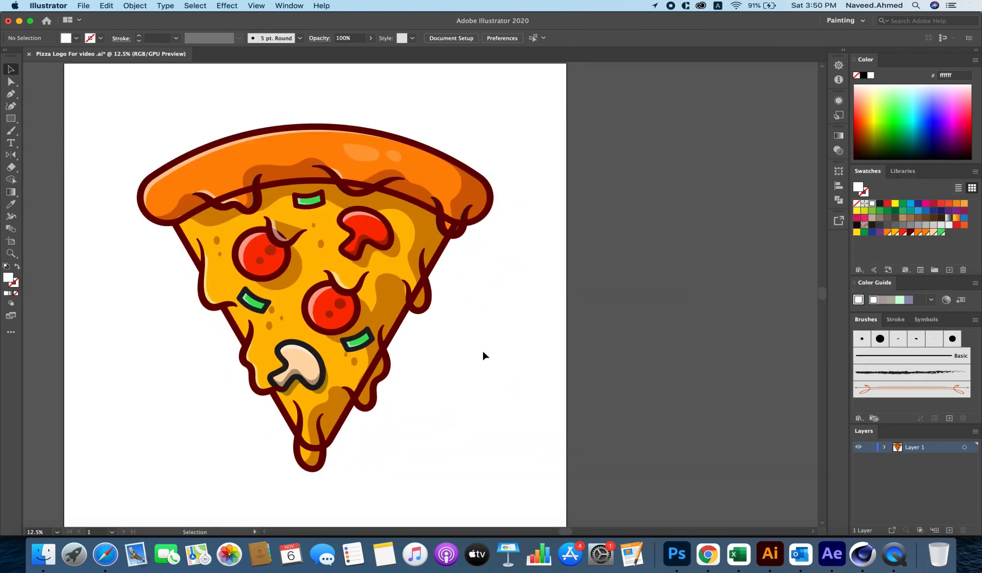
left_click(323, 393)
key("i")
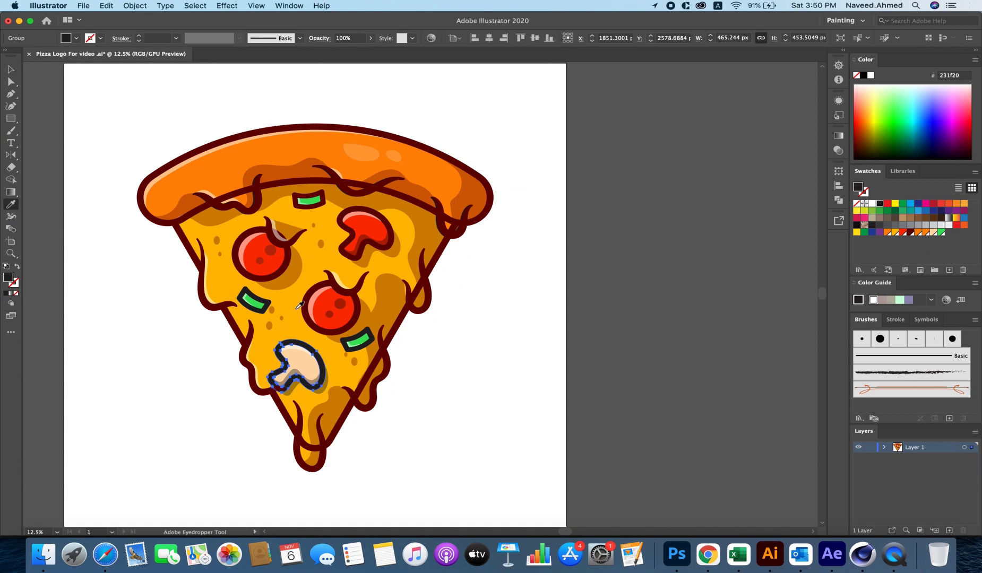
left_click(302, 308)
left_click(8, 71)
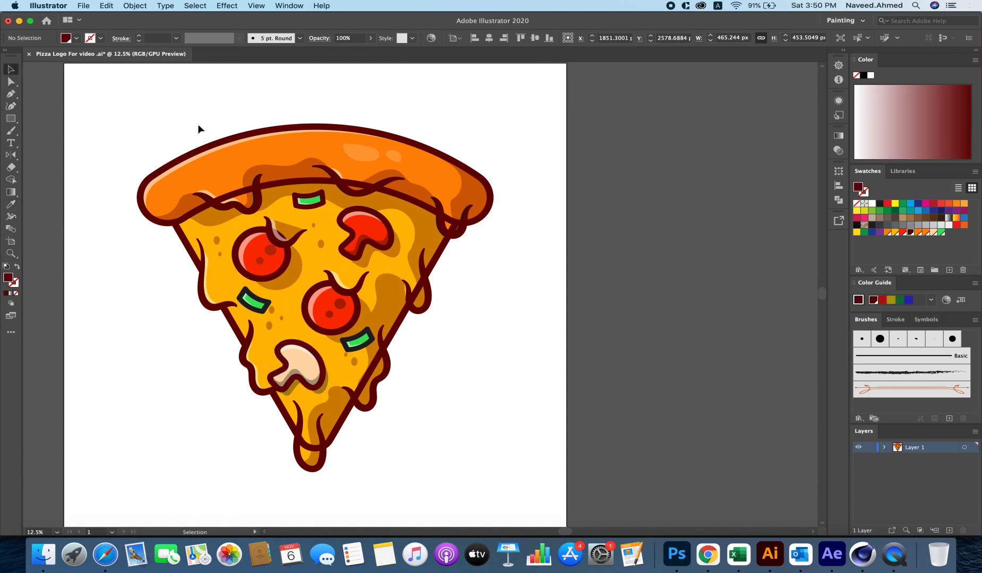
left_click(197, 126)
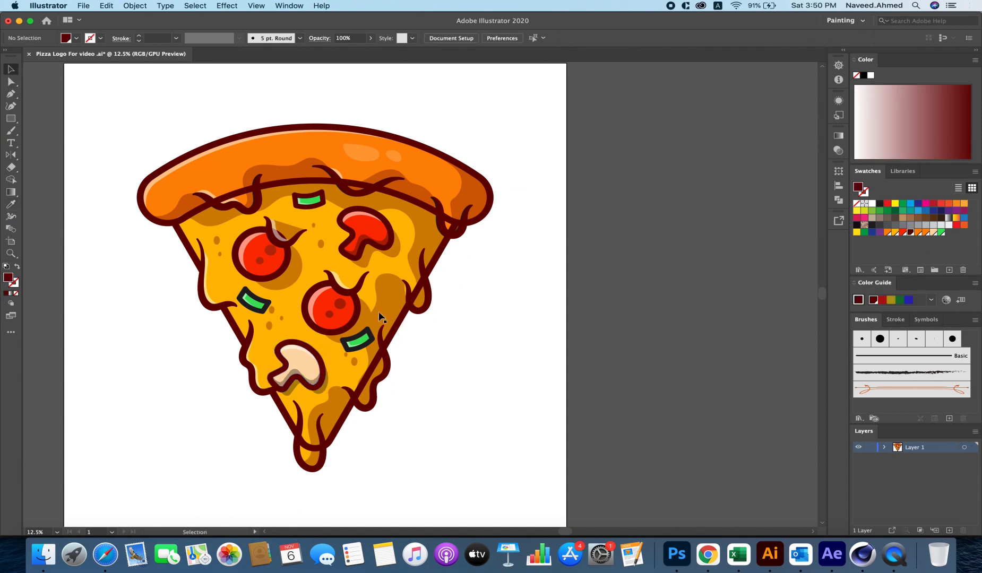
Step: Fill the mushroom's shadow with the dark red swatch
scroll(371, 340, "down", 2)
left_click(324, 365)
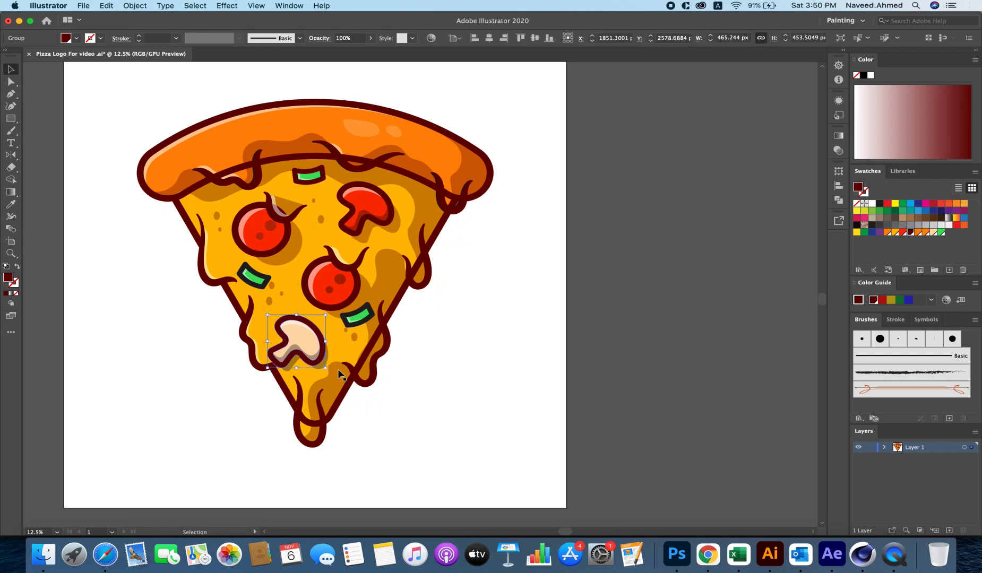
scroll(328, 368, "up", 3)
key("ctrl+shift+a")
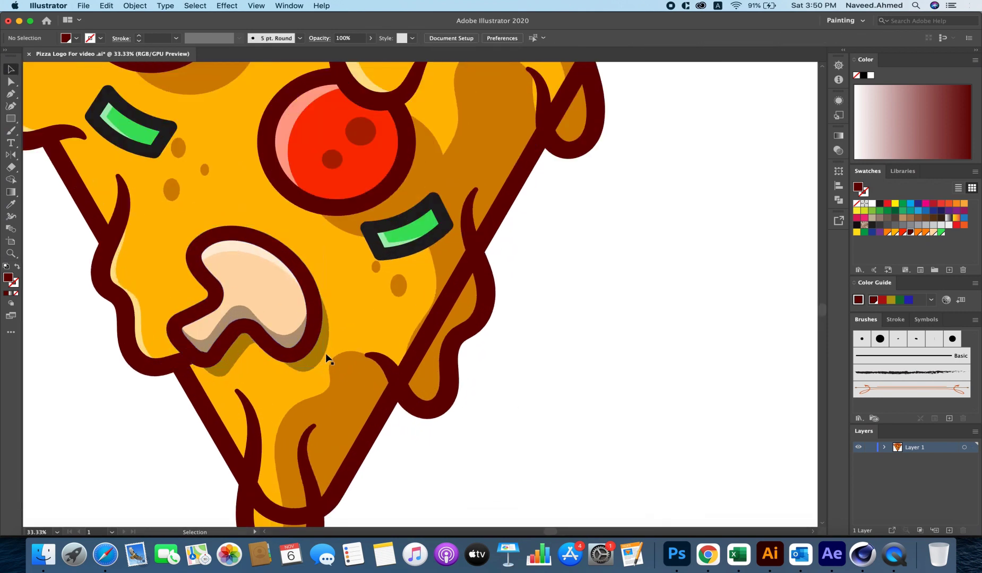
left_click(325, 356)
left_click(76, 39)
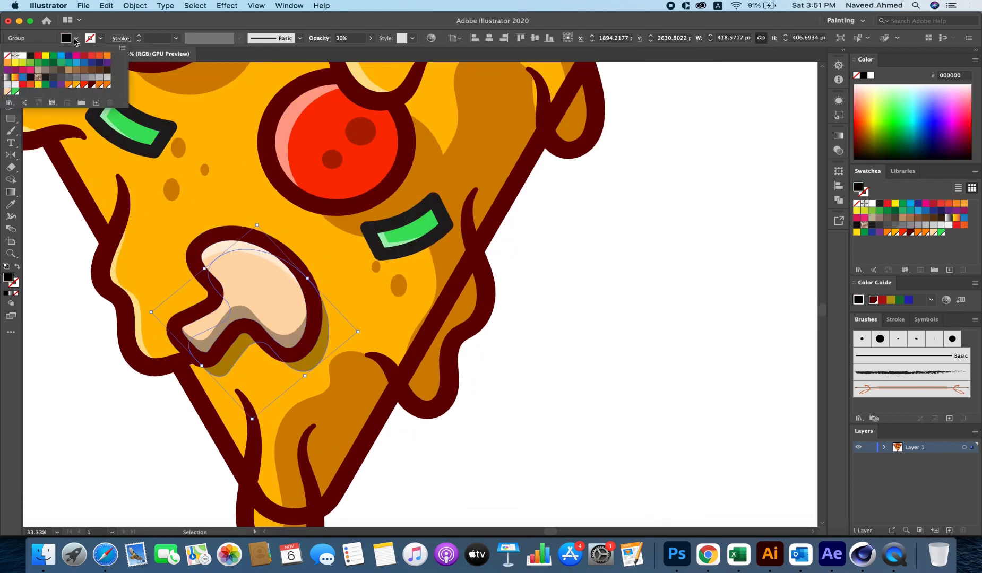
left_click(92, 85)
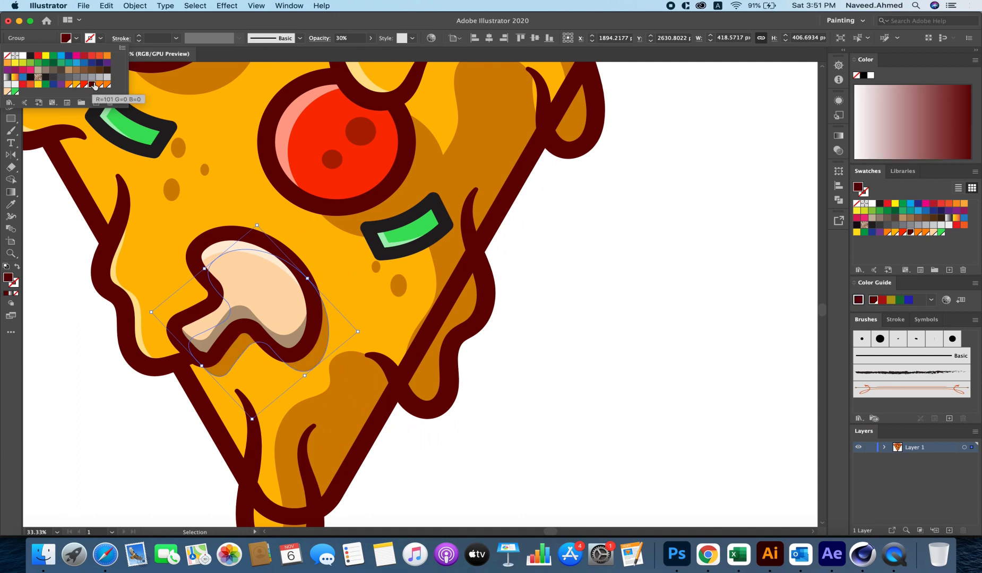
scroll(500, 307, "down", 2)
left_click(562, 287)
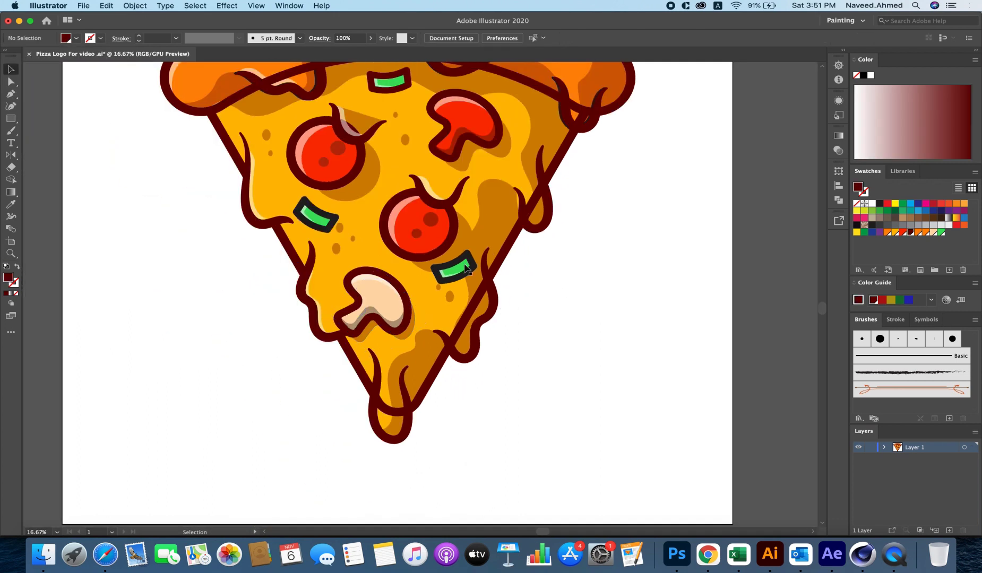
Step: Change the two green pepper pieces' outlines to dark red
left_click(465, 268)
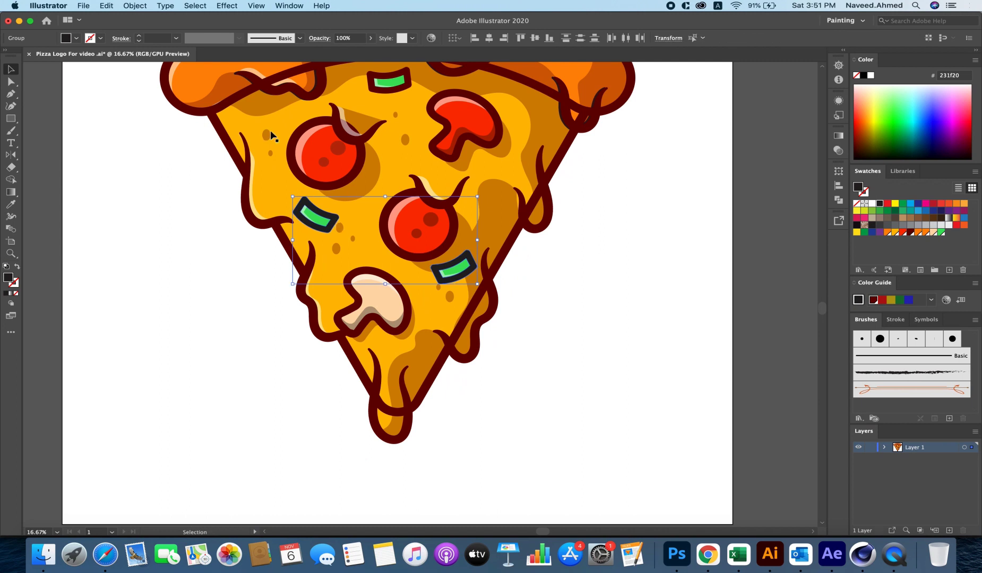
left_click(76, 38)
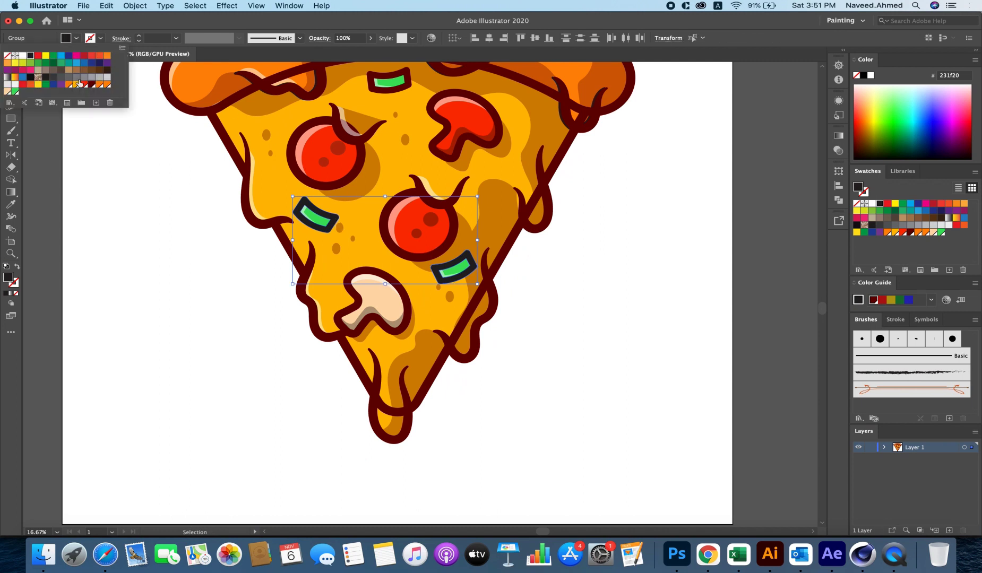
left_click(91, 84)
left_click(156, 210)
left_click(175, 228)
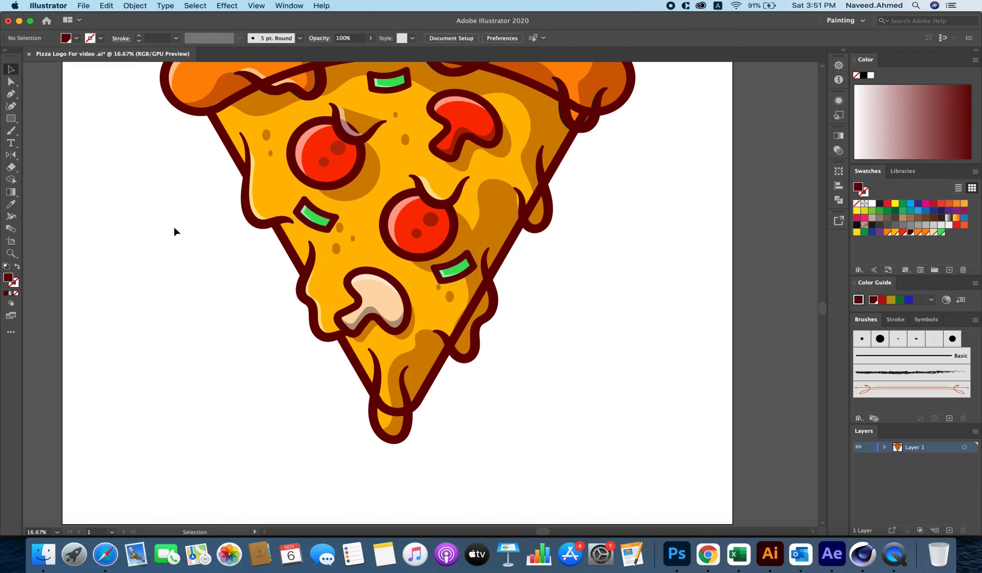
scroll(174, 228, "up", 2)
scroll(174, 229, "up", 2)
scroll(173, 232, "down", 1)
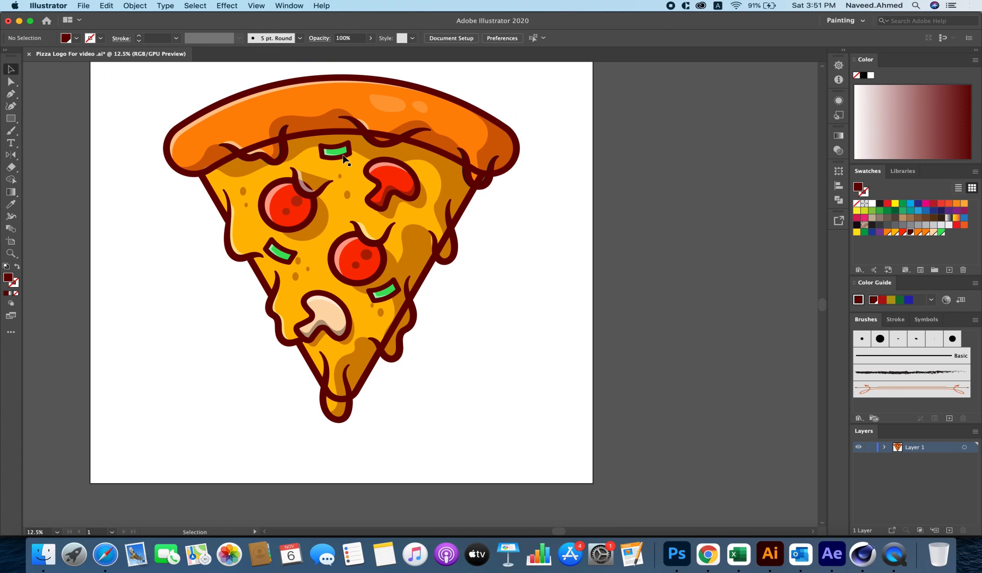
scroll(344, 158, "up", 1)
scroll(344, 158, "down", 1)
scroll(344, 158, "down", 1)
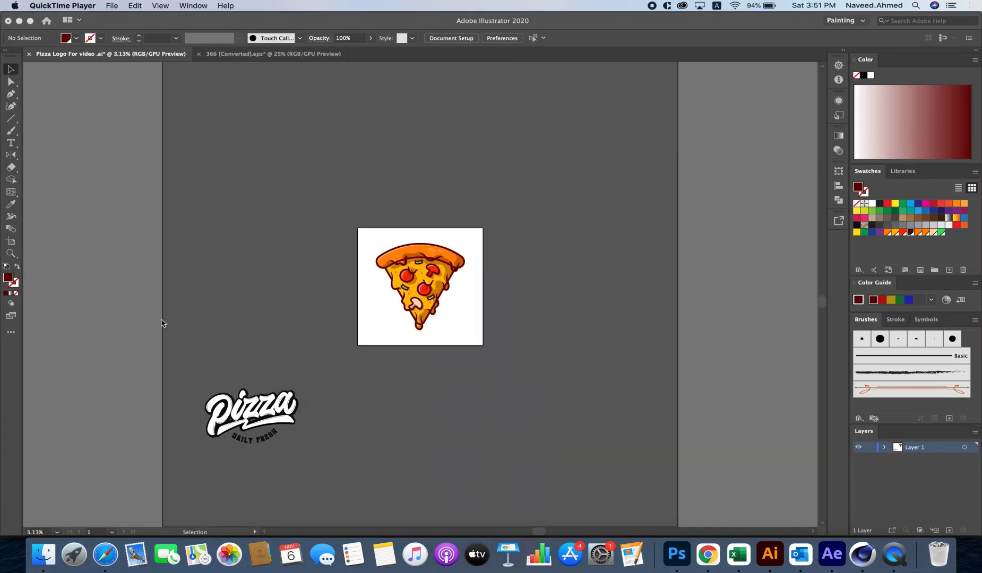
Step: Move the Pizza lettering onto the pizza slice artboard and ungroup it
left_click(163, 324)
mouse_move(257, 417)
left_mouse_down()
mouse_move(414, 307)
mouse_move(484, 287)
mouse_move(472, 292)
left_mouse_up()
scroll(419, 310, "up", 4)
scroll(420, 310, "up", 1)
left_click(560, 454)
left_click(524, 364)
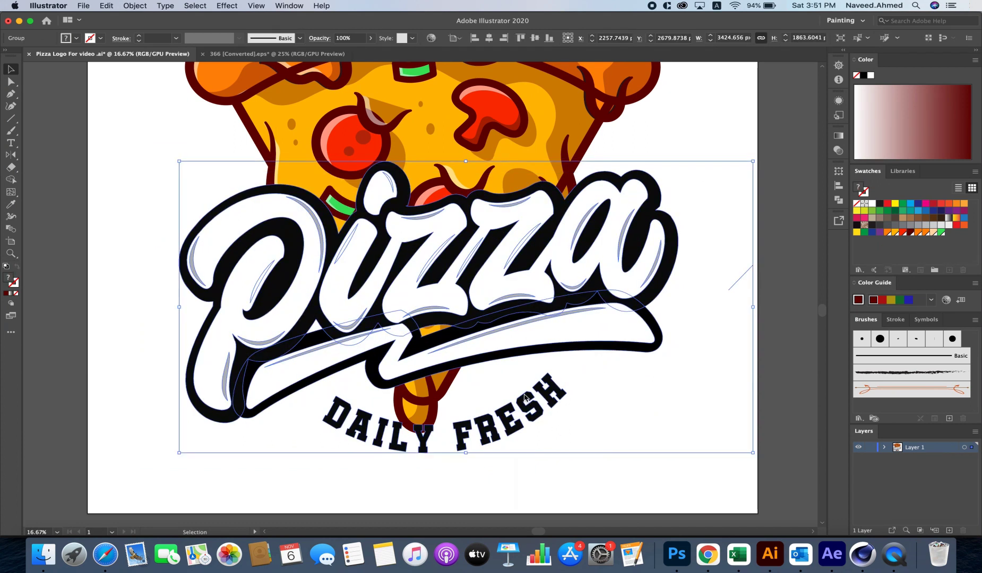
right_click(525, 364)
left_click(548, 448)
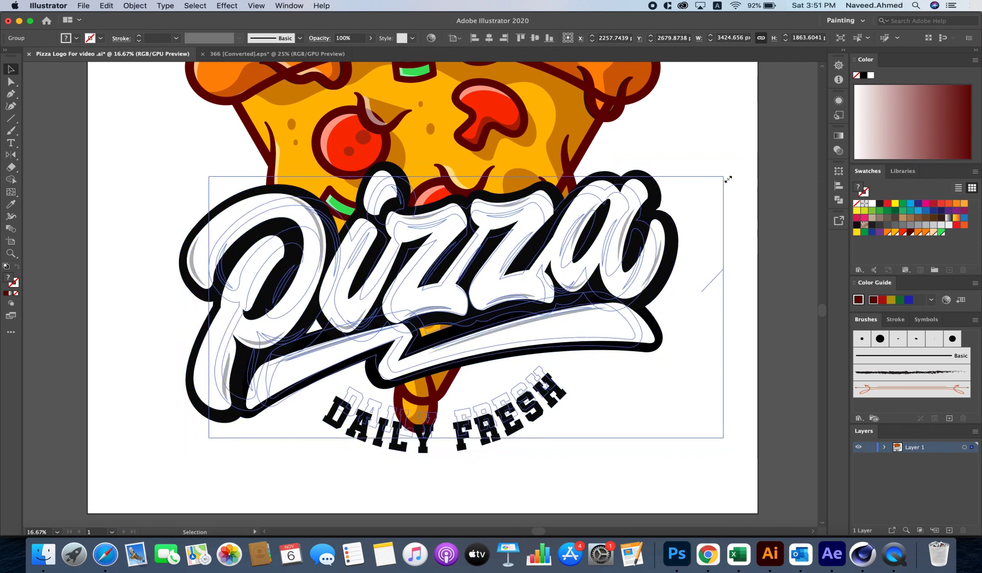
Step: Resize the Pizza lettering over the slice's lower half, then enlarge it
left_click_drag(751, 163, 699, 189)
scroll(557, 266, "down", 1)
scroll(558, 265, "down", 2)
left_click_drag(552, 277, 544, 291)
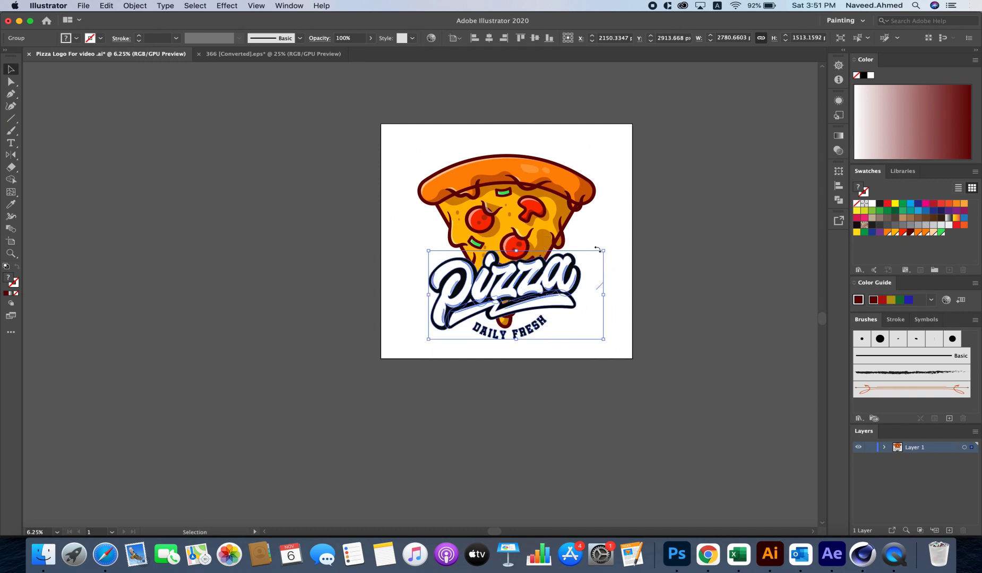
left_click_drag(428, 250, 417, 245)
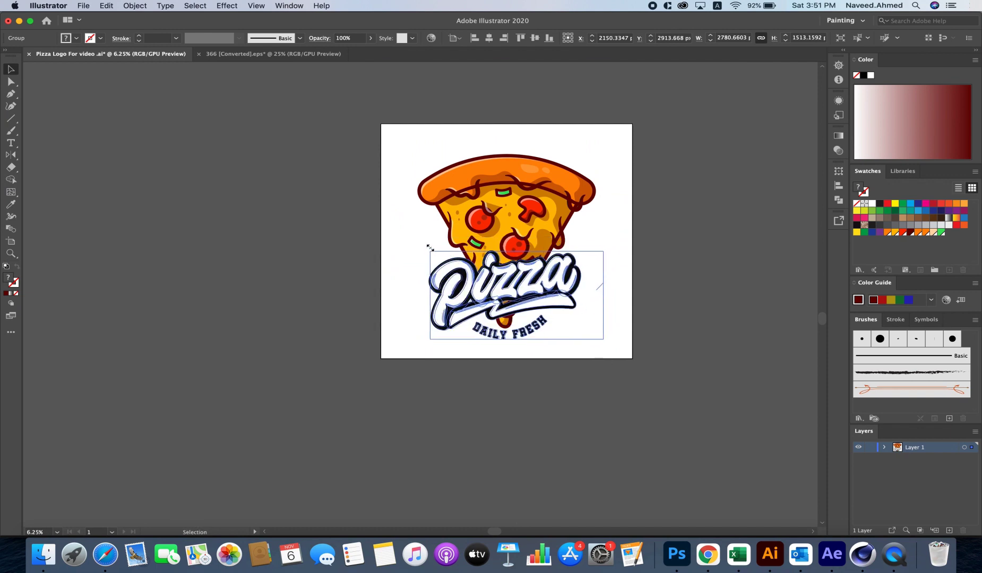
left_click_drag(604, 247, 618, 238)
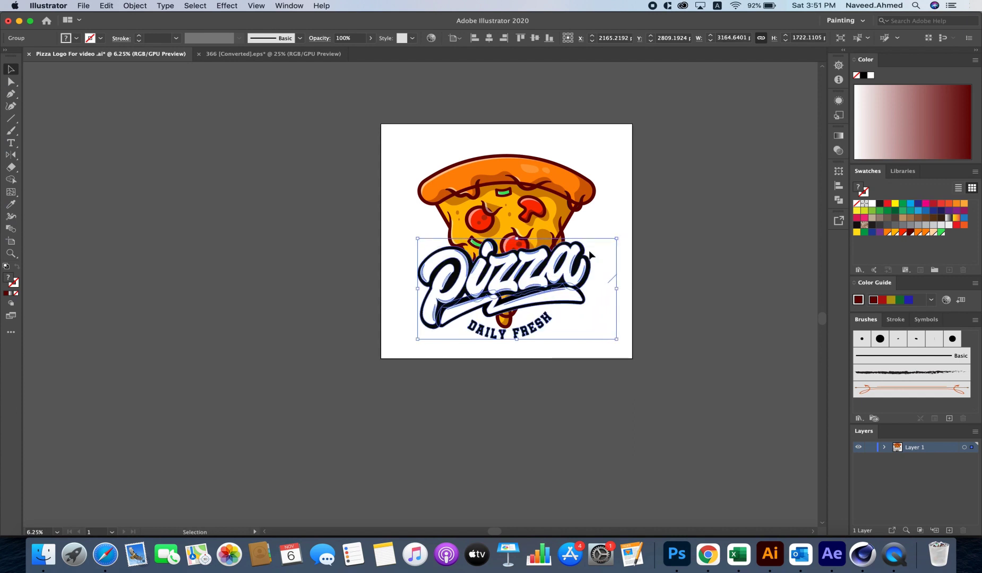
Step: Shift the lettering left, then nudge it slightly right and down into final position
scroll(552, 269, "down", 2)
scroll(427, 308, "up", 3)
left_click(365, 325)
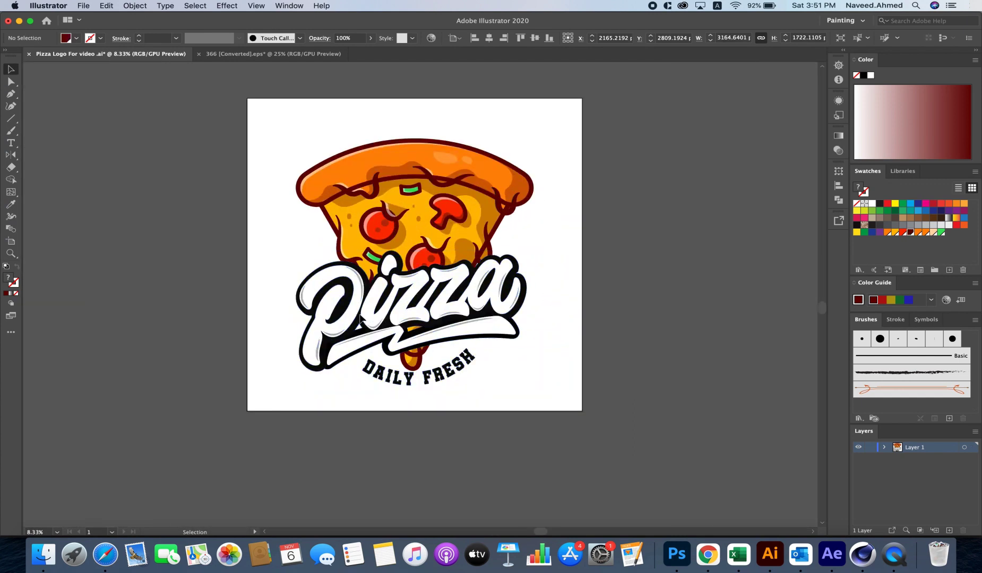
left_click_drag(358, 317, 344, 310)
key("Right")
key("Right")
key("Right")
key("Right")
key("Right")
key("Right")
key("Right")
key("Right")
key("Right")
key("Right")
key("Right")
key("Right")
key("Right")
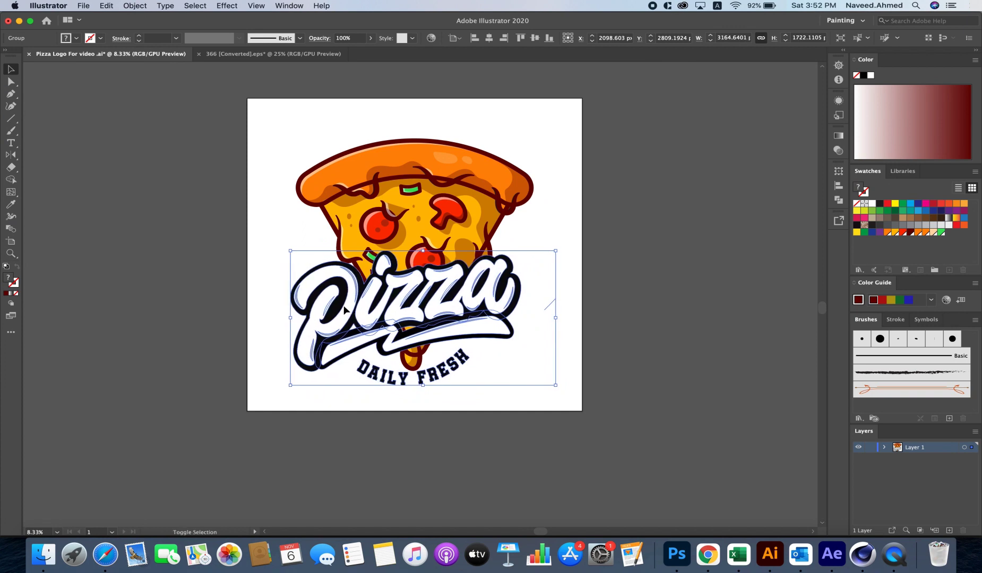
key("Right")
key("Down")
key("Right")
key("Down")
key("Right")
key("Down")
key("Right")
key("Down")
left_click(454, 428)
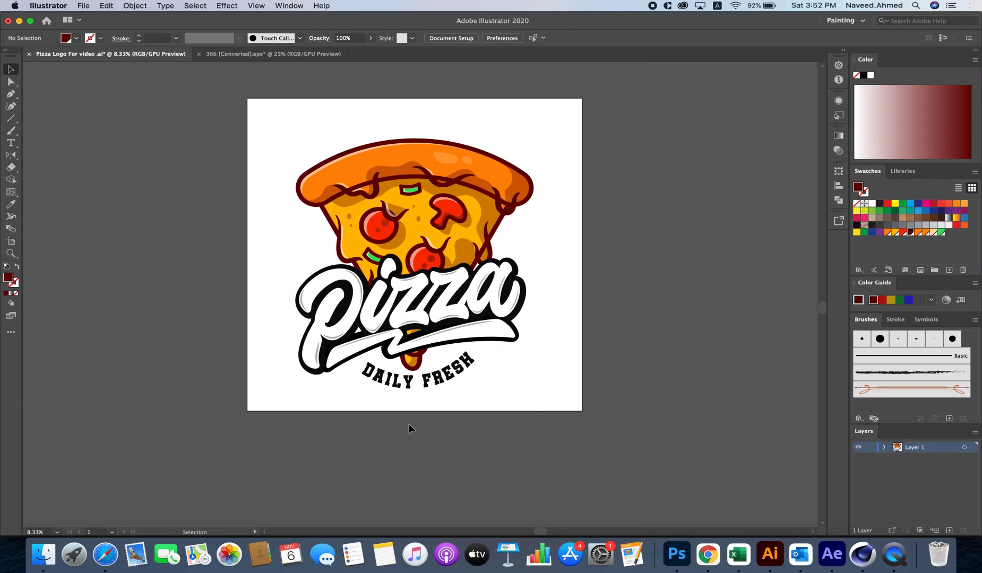
Step: Ungroup the lettering and fill the DAILY FRESH text maroon
scroll(408, 416, "up", 3)
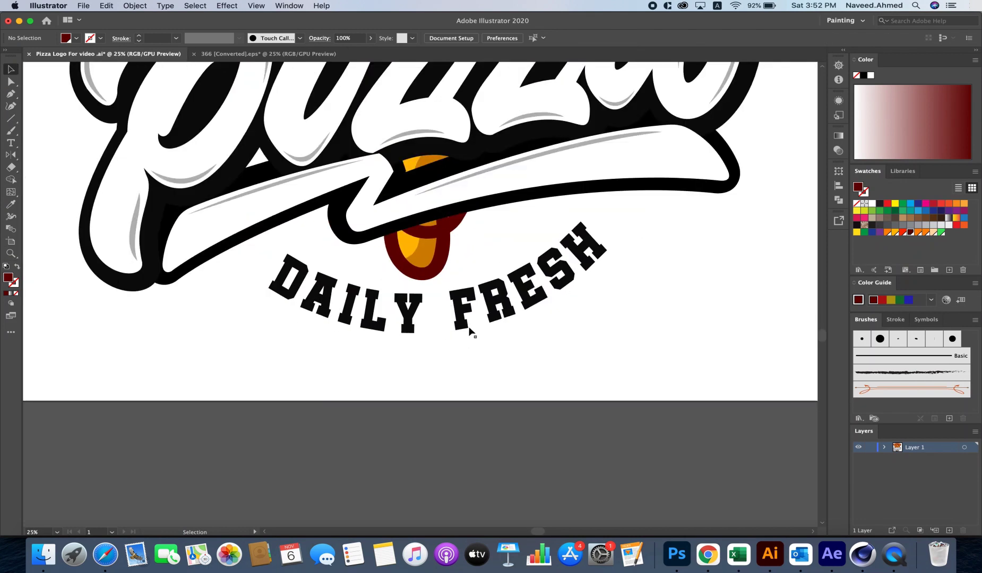
scroll(469, 327, "down", 1)
left_click(462, 324)
right_click(461, 321)
left_click(489, 403)
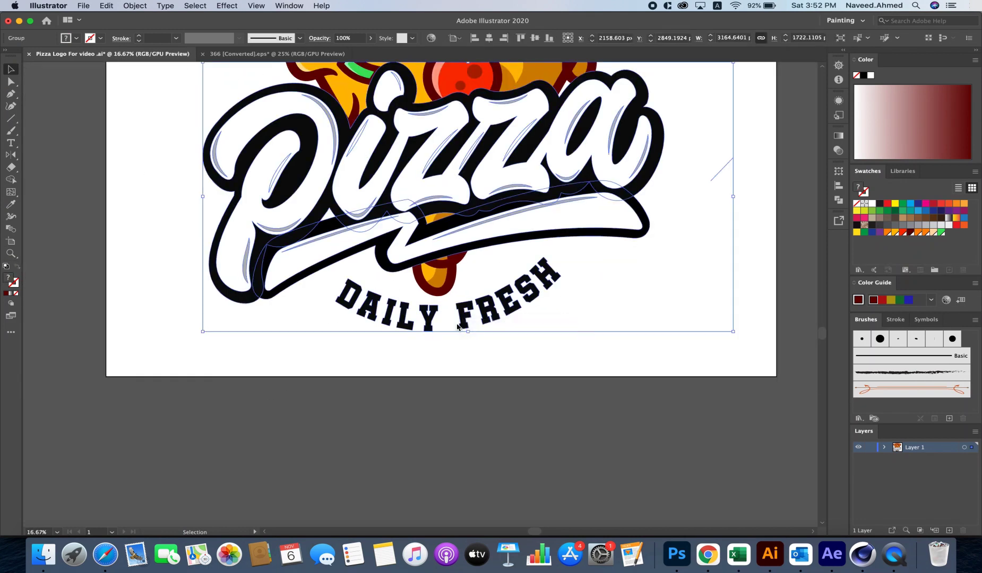
left_click(285, 389)
left_click(536, 297)
scroll(536, 297, "down", 1)
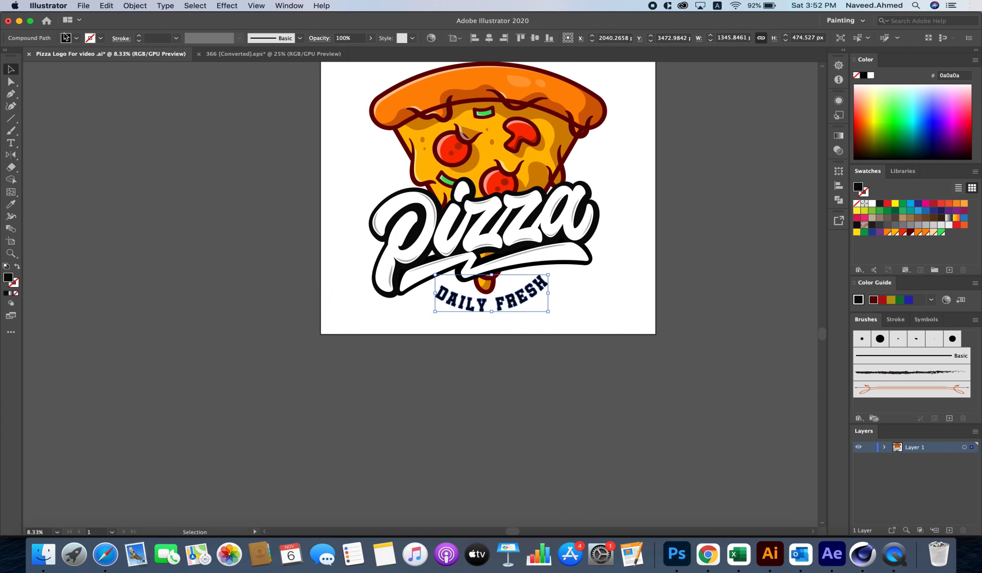
left_click(76, 38)
left_click(91, 83)
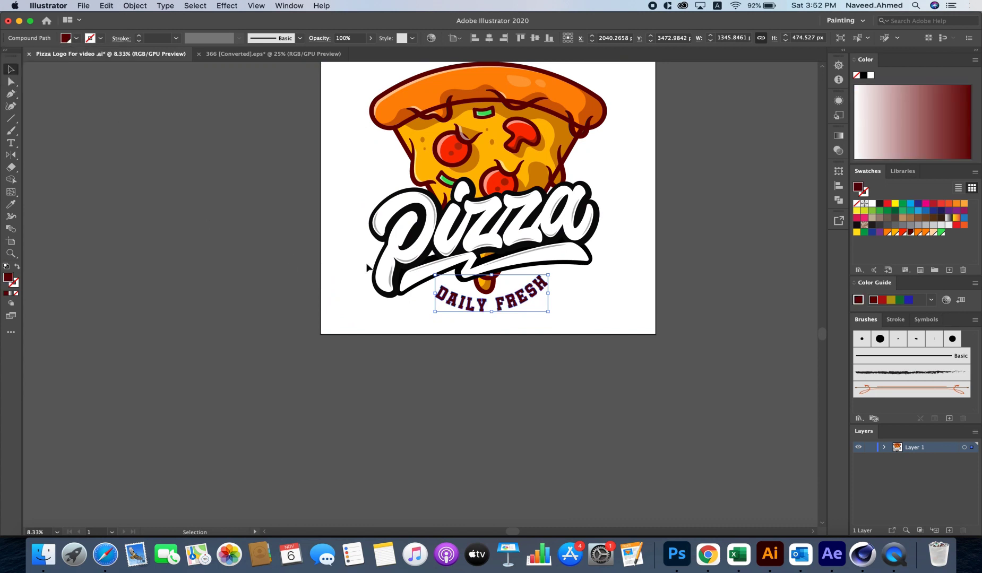
Step: Make the Pizza lettering outline and the swoosh maroon as well
left_click(402, 272)
left_click(86, 38)
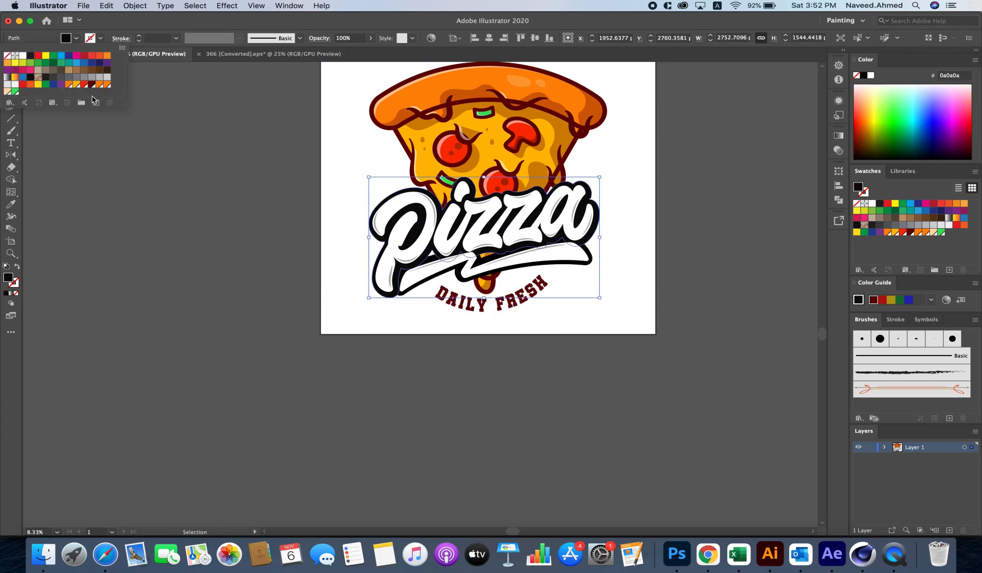
left_click(93, 85)
left_click(436, 265)
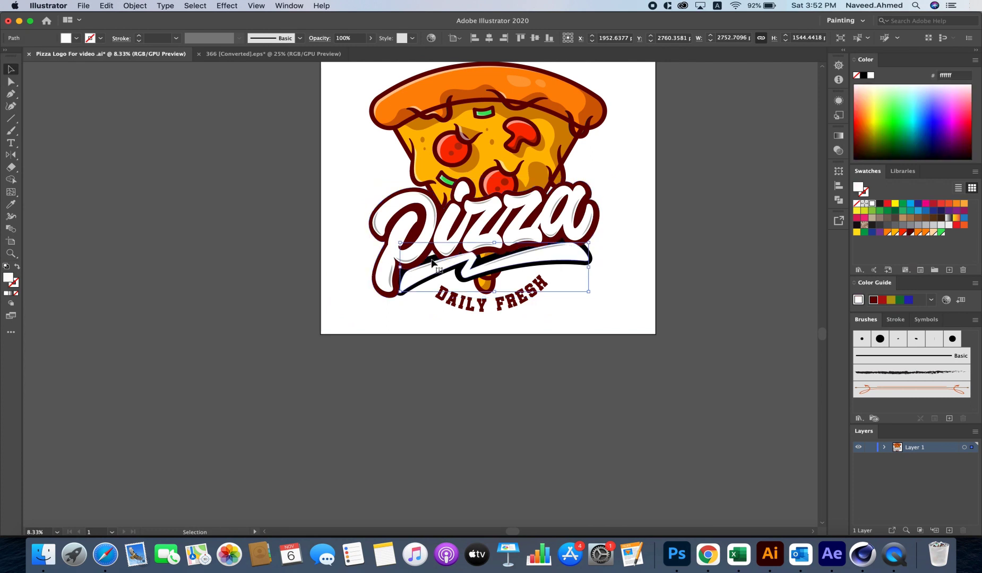
left_click(77, 38)
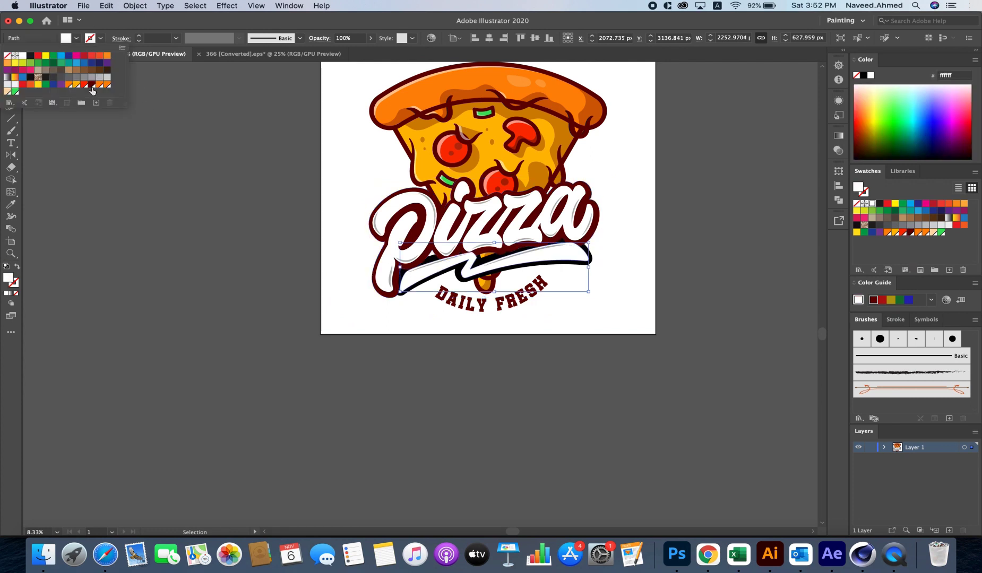
left_click(92, 84)
Step: Send the swoosh path behind the Pizza lettering
key("a")
left_click(279, 336)
key("ctrl+shift+bracketleft")
key("v")
left_click(379, 363)
left_click(373, 319)
Step: Eyedrop cheese yellow onto the swoosh and maroon onto its outline
key("i")
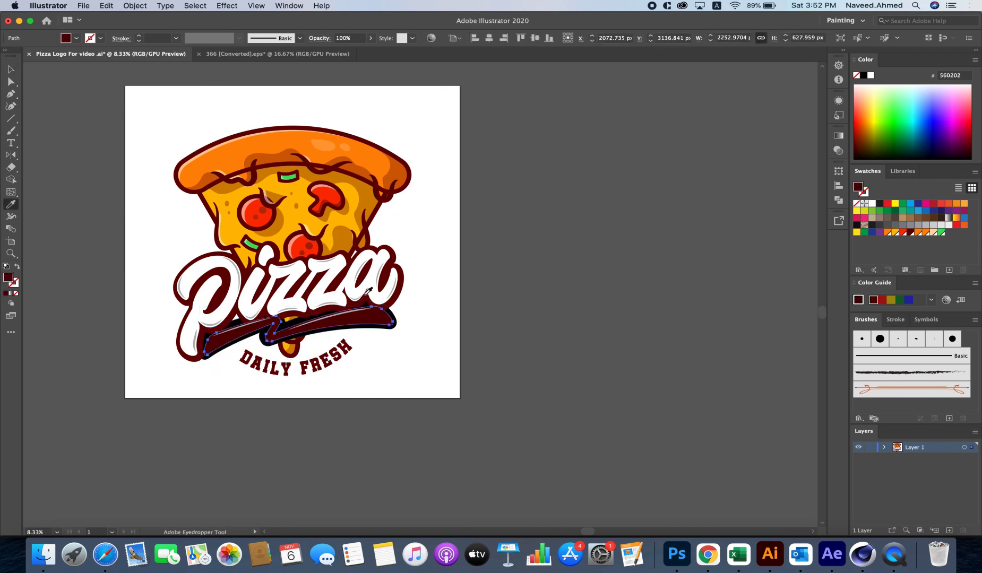
left_click(341, 211)
key("v")
left_click(608, 314)
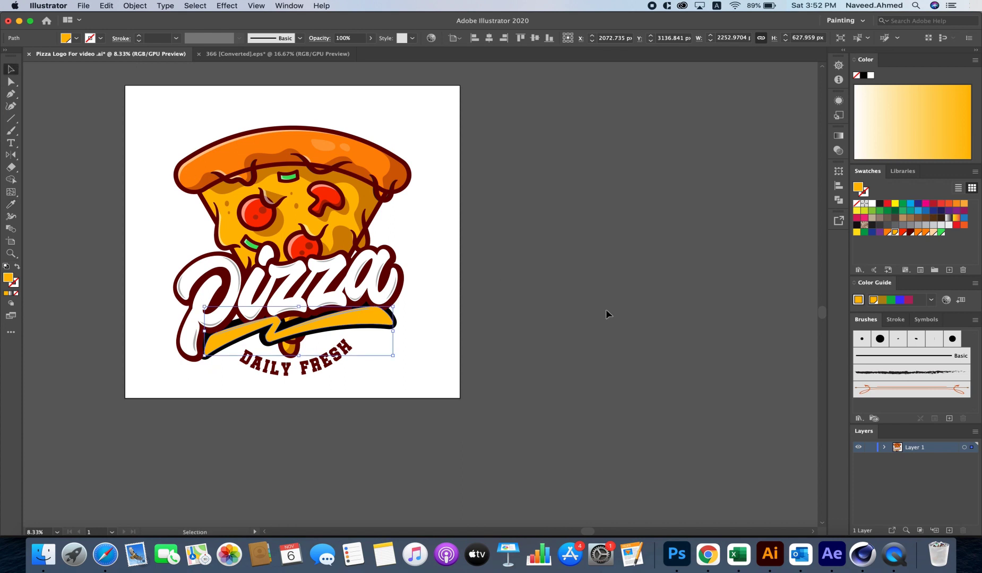
left_click(398, 325)
key("i")
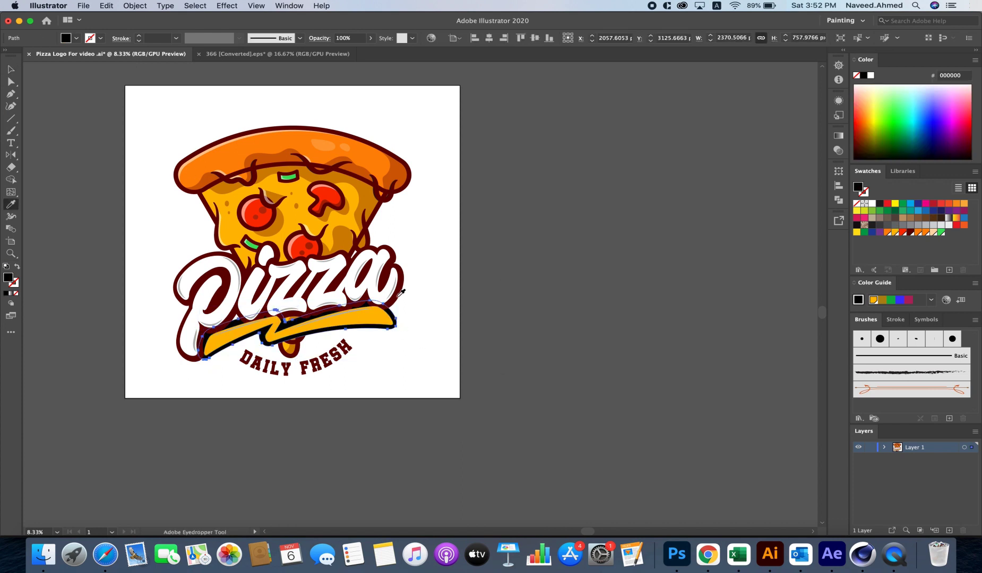
left_click(402, 292)
key("v")
left_click(386, 325)
key("shift+super+a")
Step: Recolour the swoosh's left and right grey highlights dark red
left_click(359, 310)
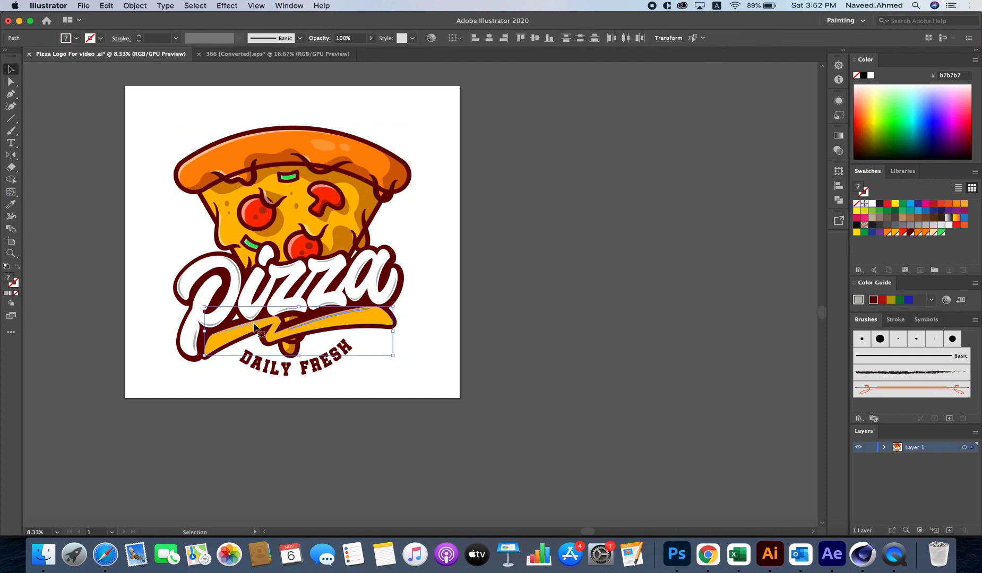
left_click(230, 370)
scroll(229, 370, "up", 2)
scroll(232, 356, "up", 3)
scroll(241, 290, "down", 2)
left_click(243, 235, "shift")
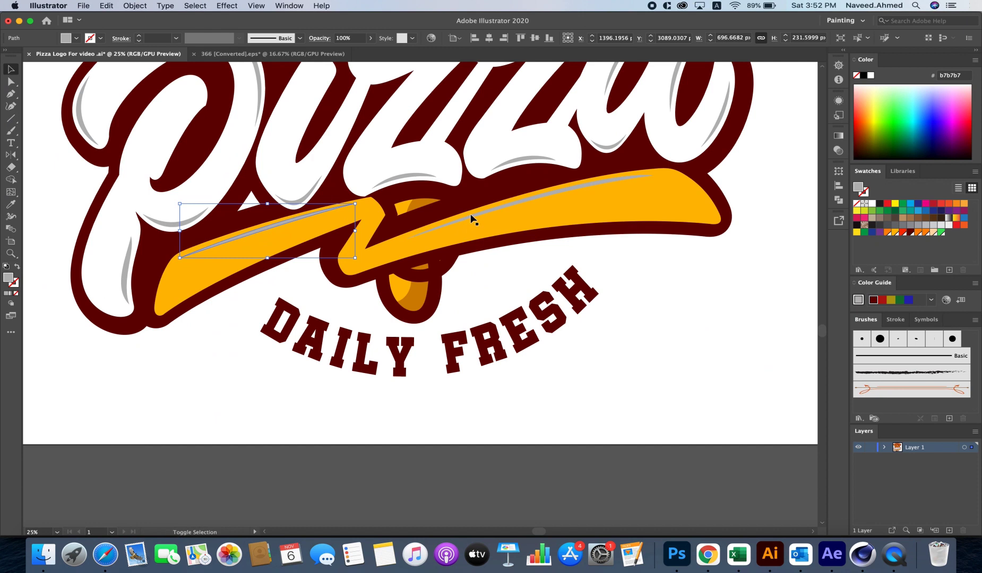
left_click(473, 219, "shift")
key("i")
left_click(490, 199)
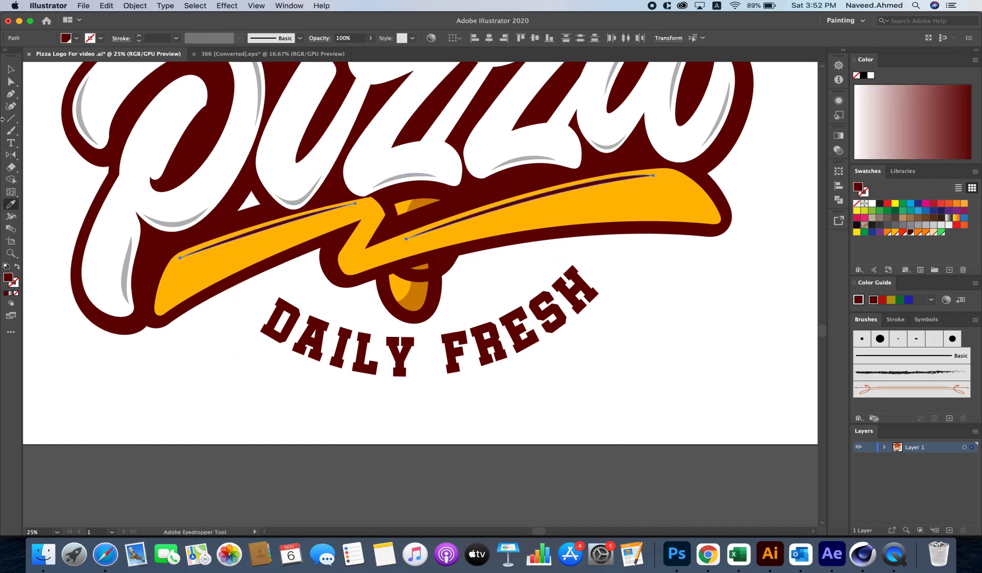
left_click(11, 69)
left_click(75, 187)
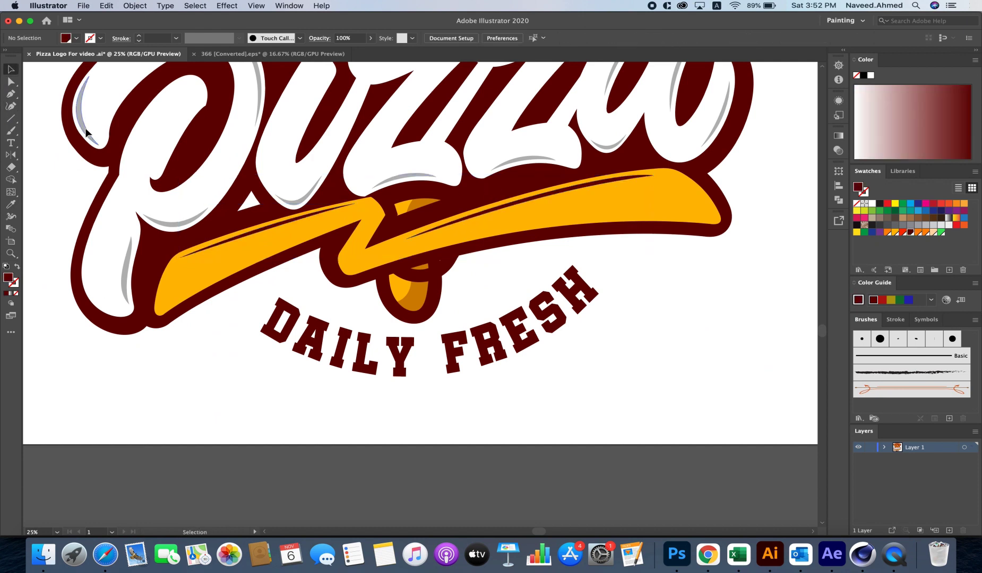
Step: Select all grey highlights on the P, both z's and the a
left_click(86, 133)
left_click(166, 220, "shift")
left_click(126, 260, "shift")
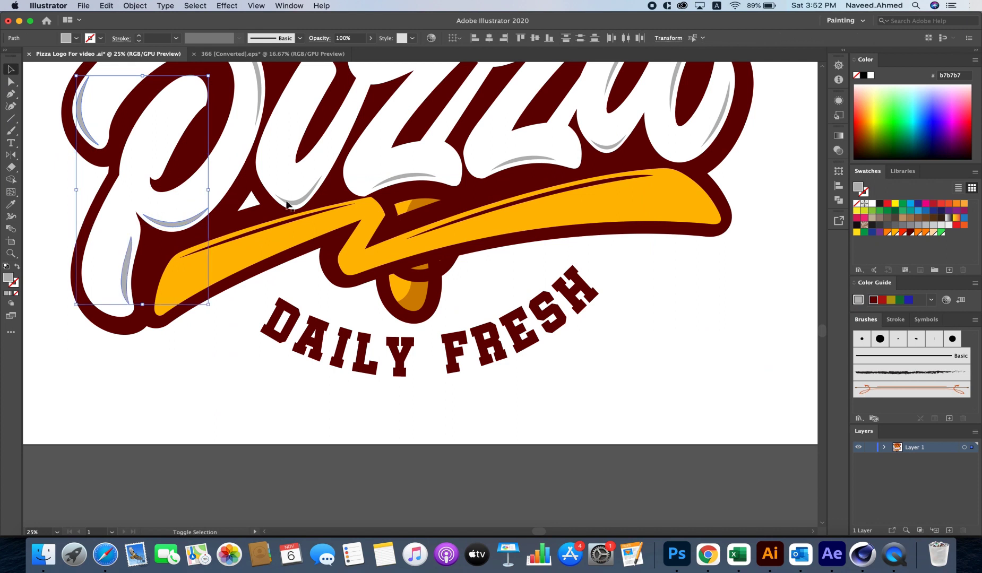
scroll(289, 203, "up", 5)
scroll(297, 203, "up", 3)
left_click(306, 202, "shift")
left_click(334, 323, "shift")
left_click(463, 309, "shift")
left_click(430, 184, "shift")
left_click(525, 296, "shift")
left_click(538, 215, "shift")
left_click(641, 269, "shift")
left_click(592, 227, "shift")
Step: Turn the selected letter highlights yellow with the Eyedropper
key("i")
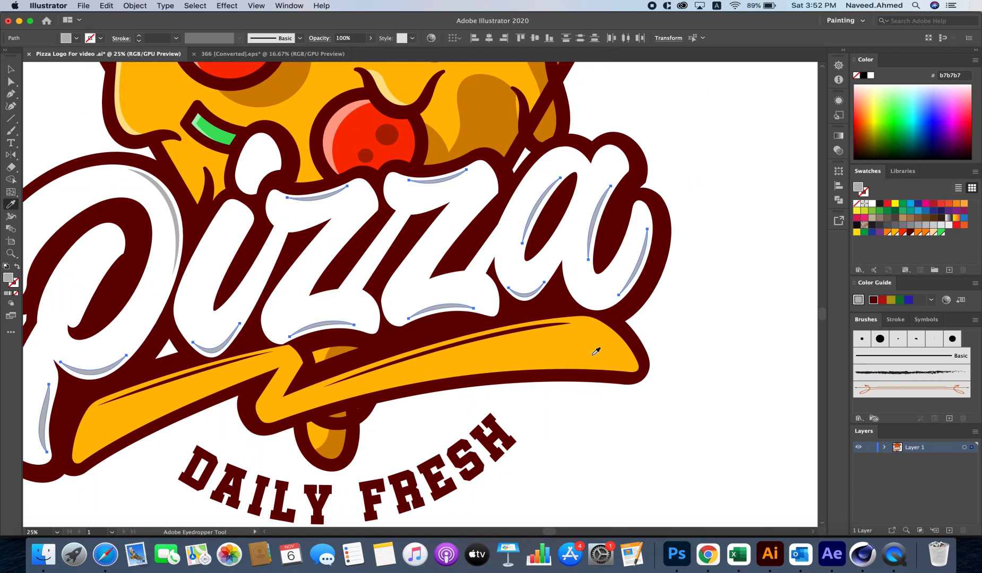
left_click(589, 344)
key("super+minus")
key("v")
left_click(169, 177)
key("super+minus")
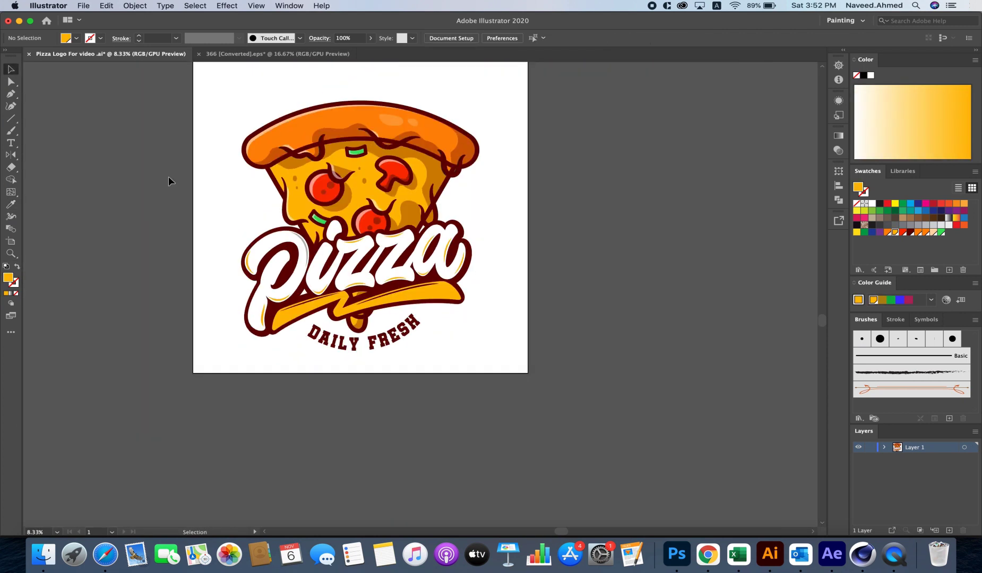
scroll(245, 189, "up", 2)
Step: Sample white onto the swoosh banner and recolour the curved path orange-yellow
left_click(445, 338)
key("i")
left_click(483, 293)
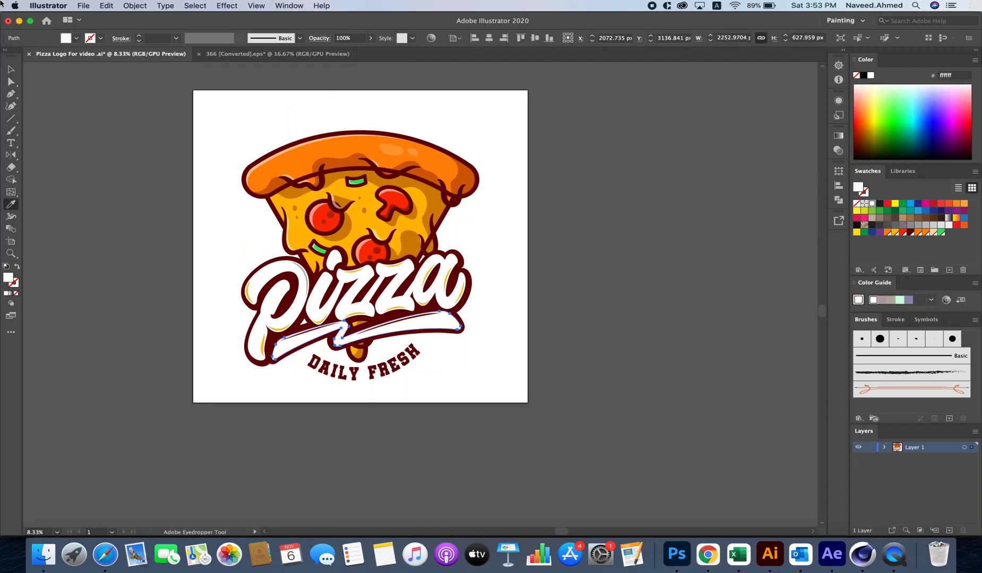
left_click(11, 69)
left_click(123, 137)
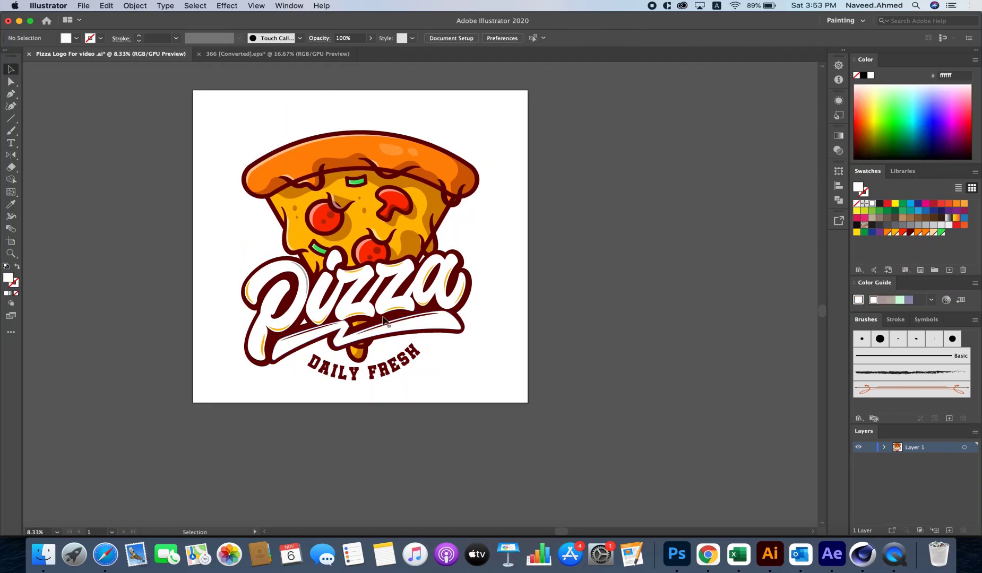
left_click(406, 323)
key("i")
left_click(394, 260)
left_click(10, 81)
left_click(11, 69)
left_click(157, 212)
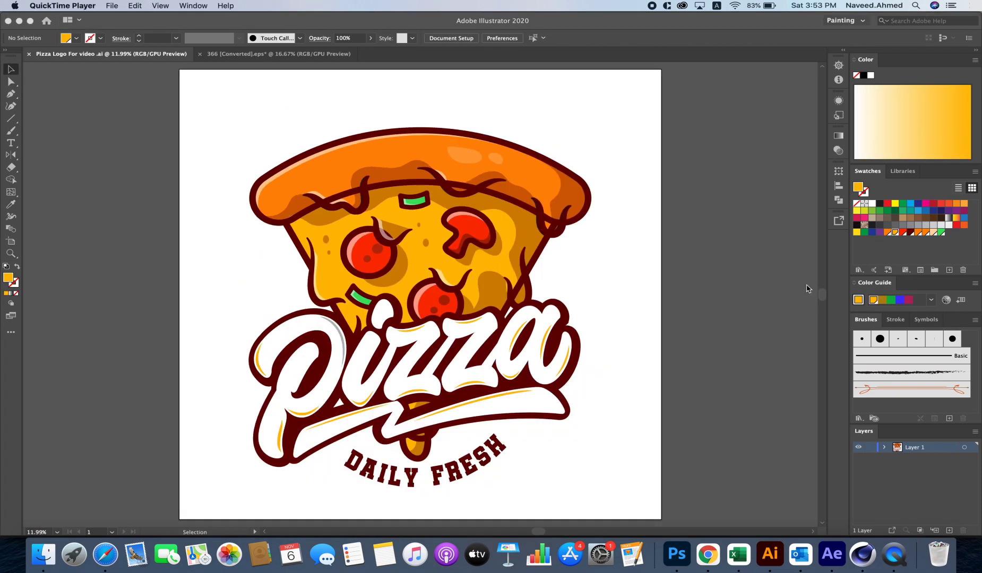
Step: Fill the swoosh under Pizza cheese yellow and its highlight streak white
left_click(806, 288)
key("a")
left_click(541, 419)
key("i")
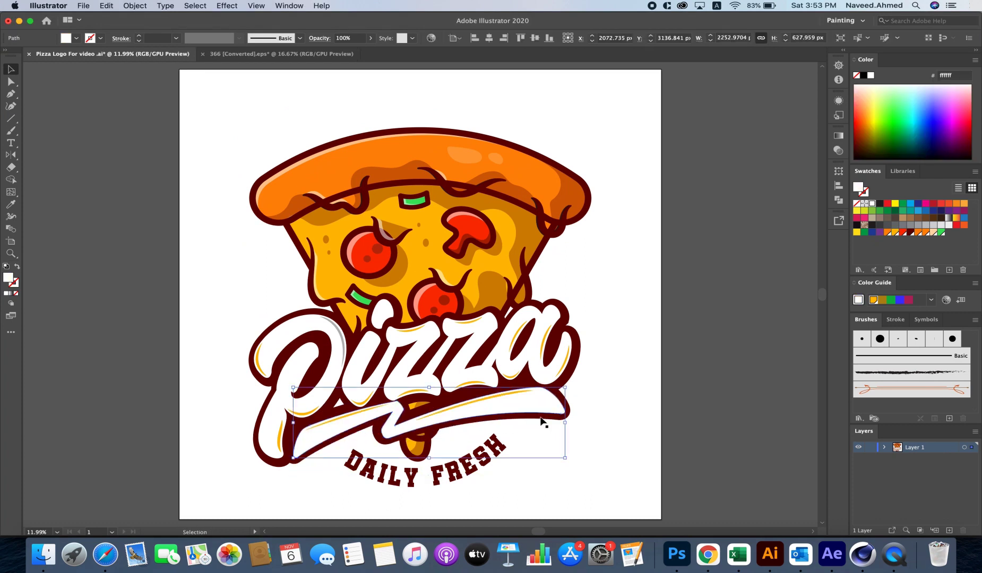
left_click(440, 259)
left_click(11, 69)
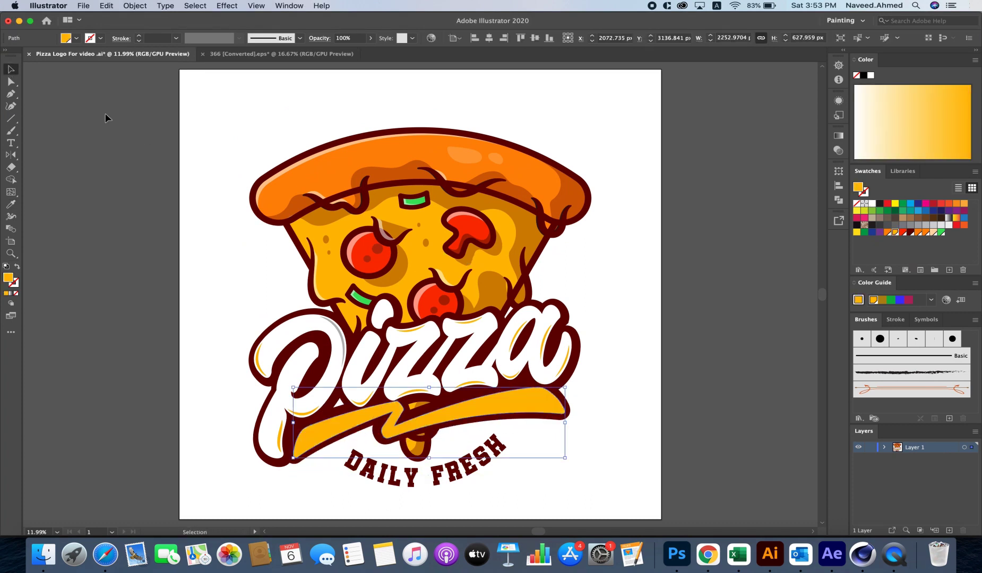
left_click(105, 116)
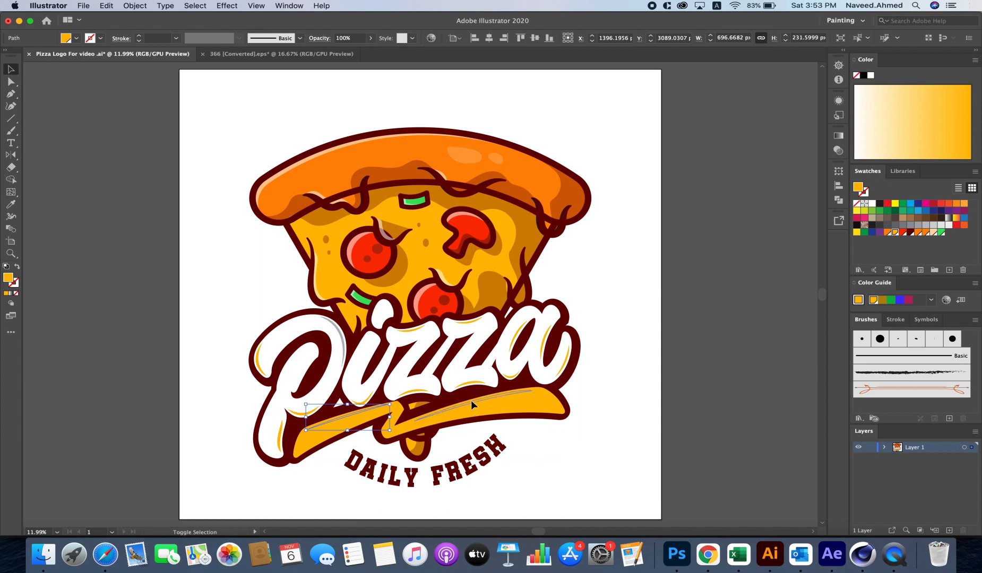
left_click(471, 403)
key("i")
left_click(504, 334)
left_click(11, 68)
left_click(117, 131)
key("super+minus")
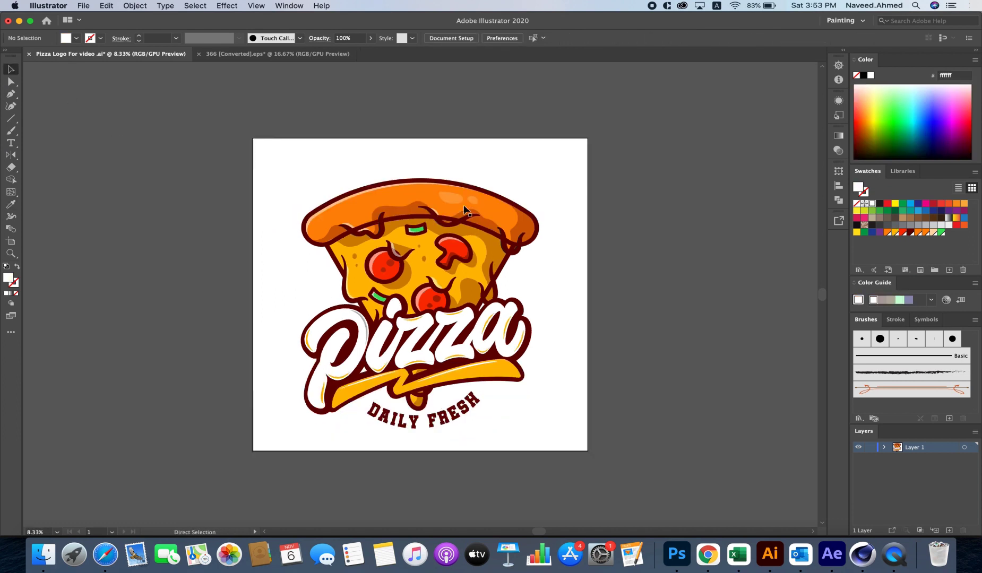